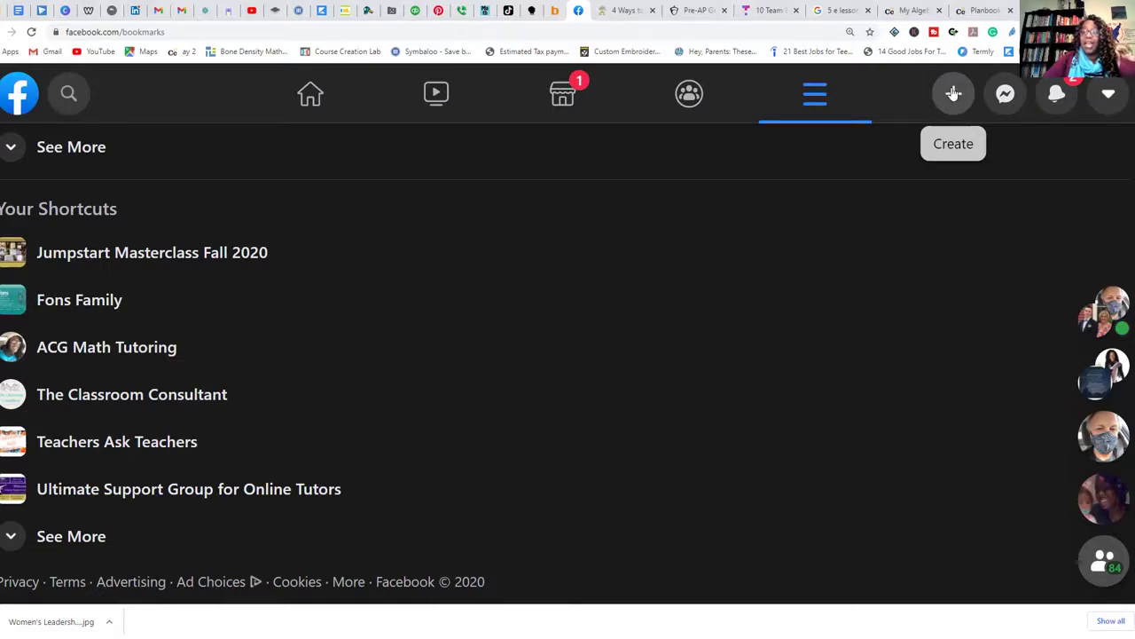
Step: Start creating a new Facebook page and name it "Audrey's Corner"
{"action": "left_click", "coordinate": [953, 93]}
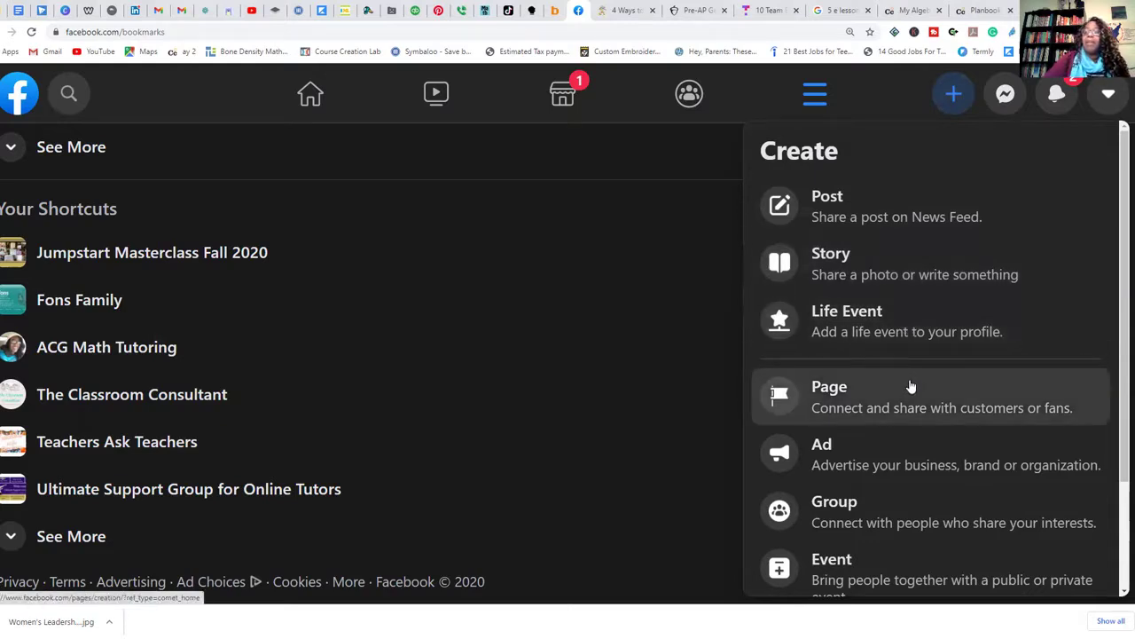
{"action": "left_click", "coordinate": [866, 403]}
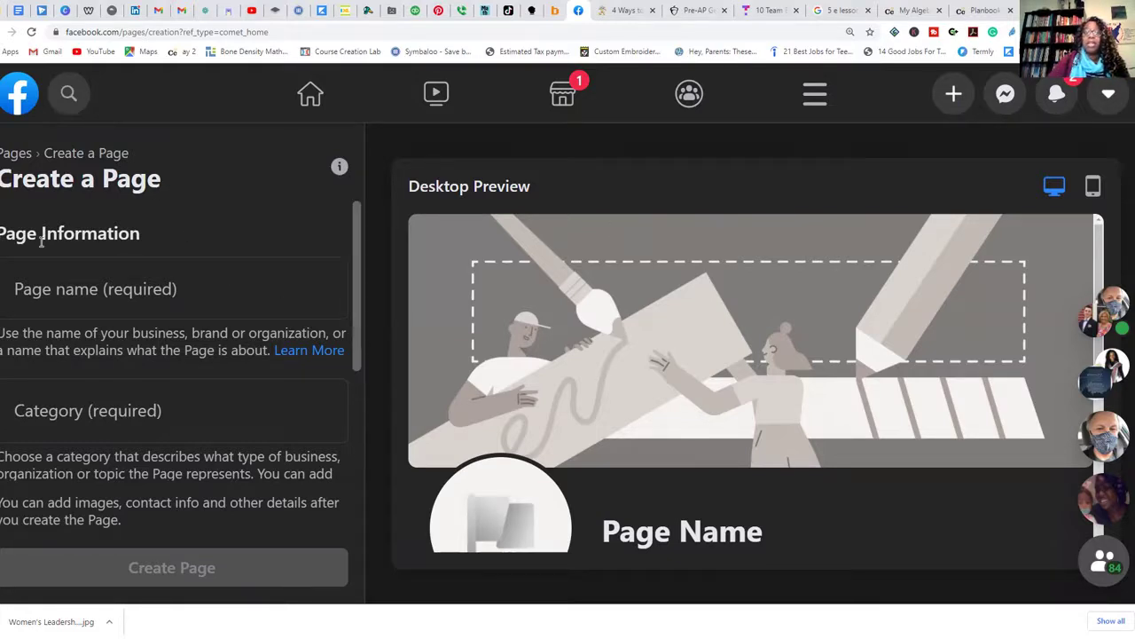
{"action": "left_click", "coordinate": [111, 303]}
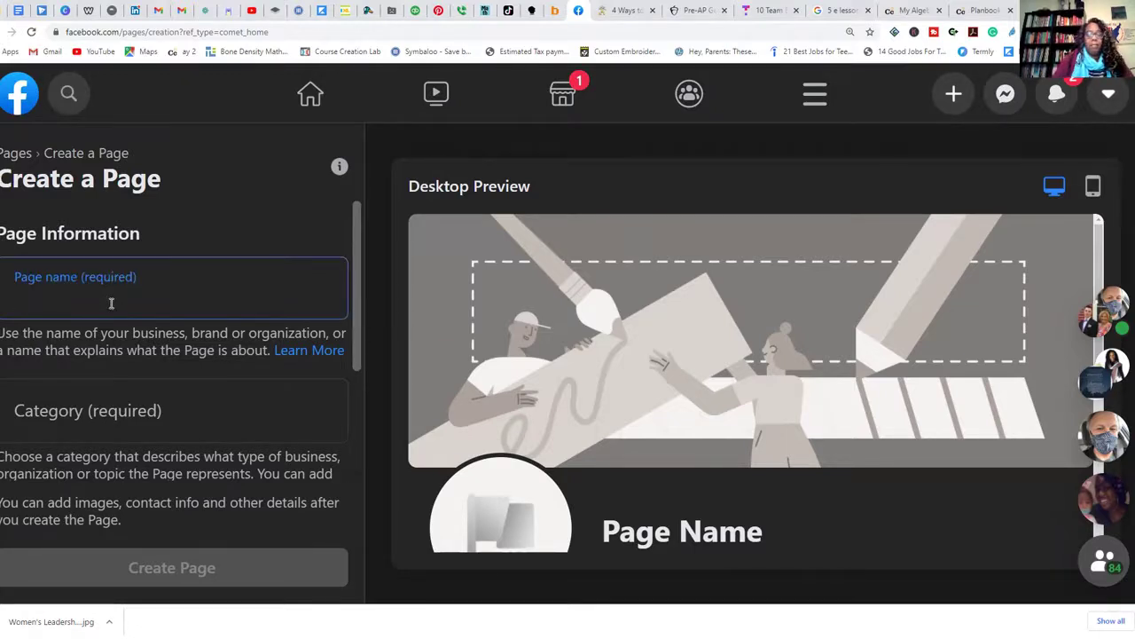
{"action": "type", "text": "Audrey'"}
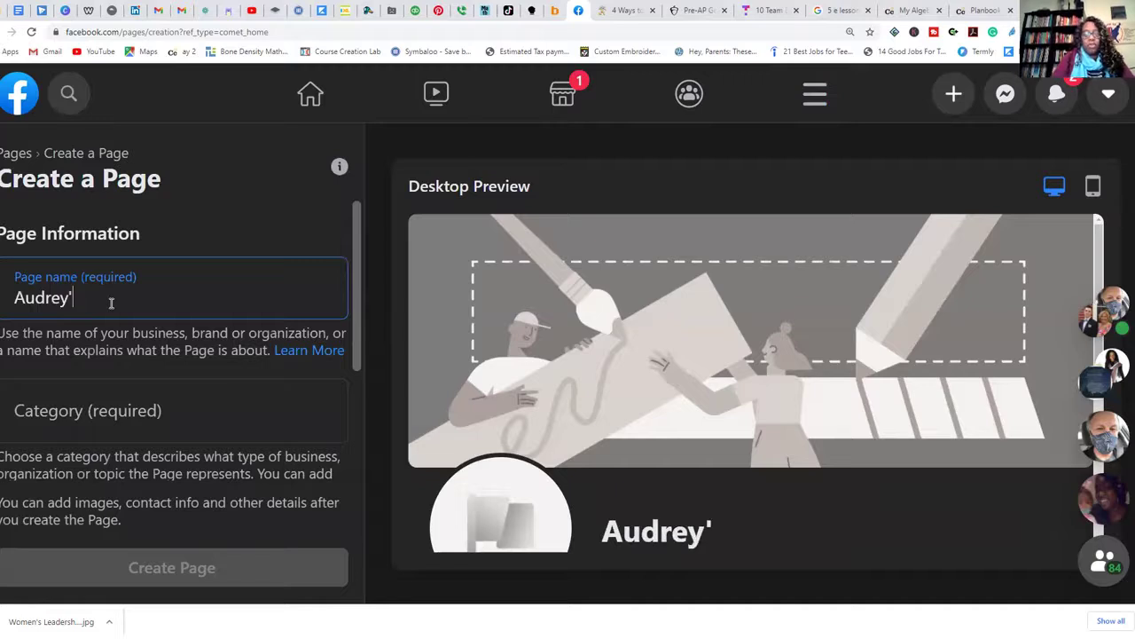
{"action": "type", "text": "s Corner"}
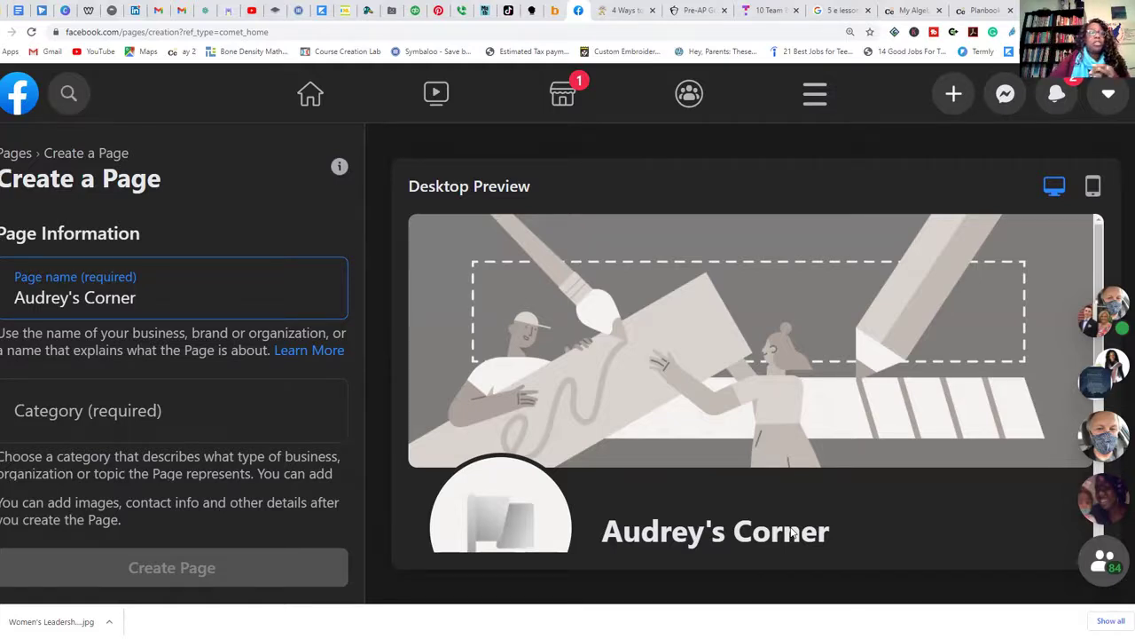
Step: Set the page's category to Education
{"action": "left_click", "coordinate": [122, 417]}
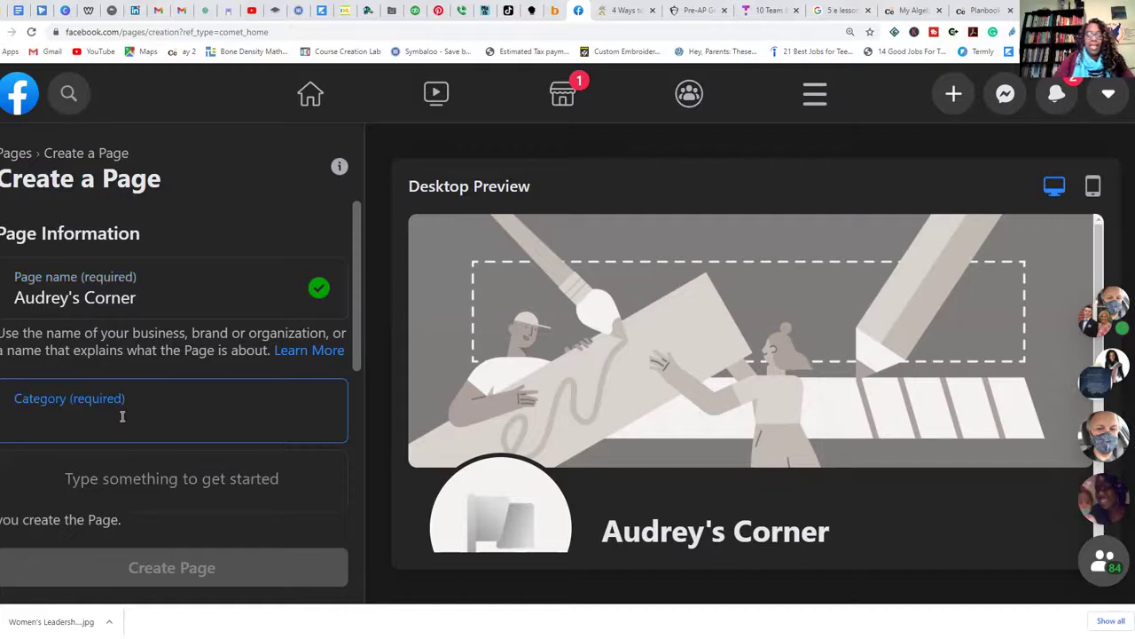
{"action": "type", "text": "Education"}
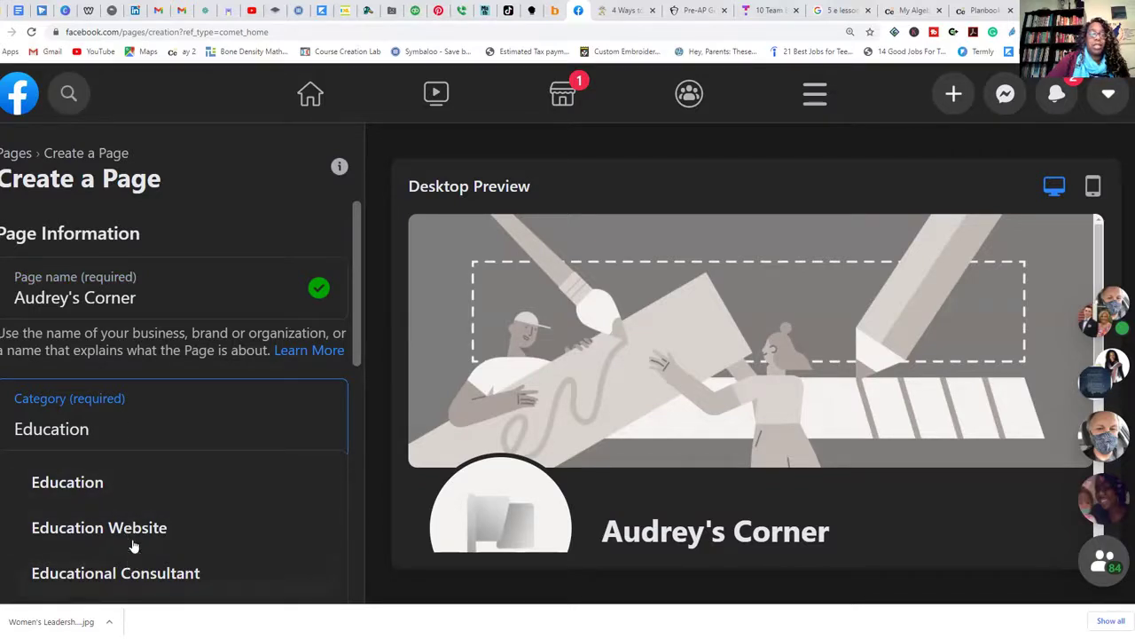
{"action": "left_click", "coordinate": [135, 487]}
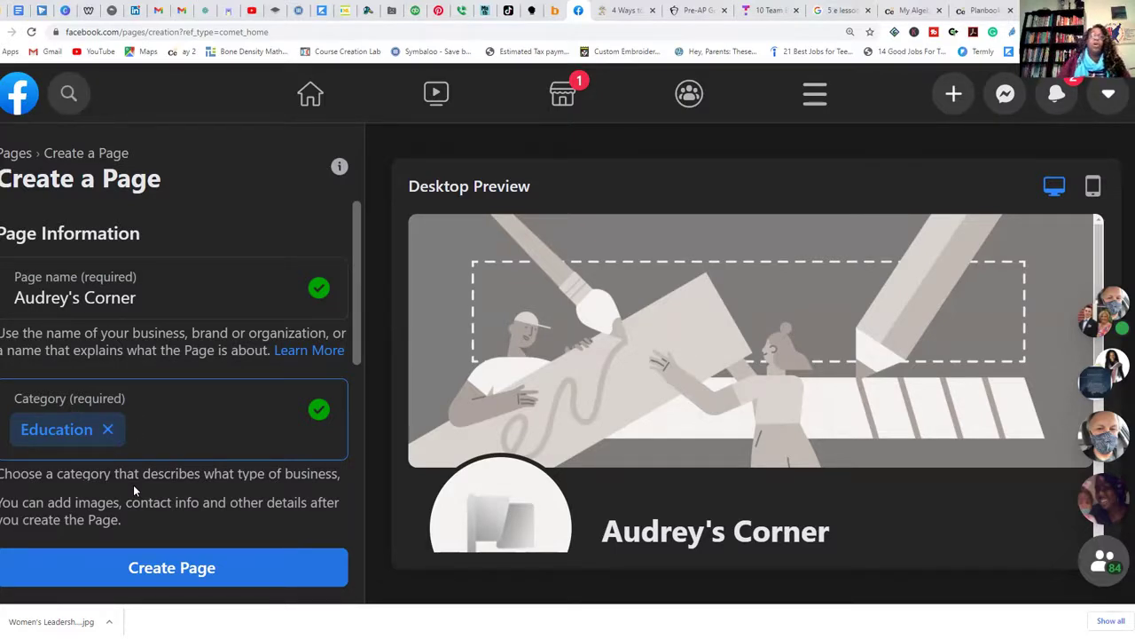
{"action": "type", "text": "Math"}
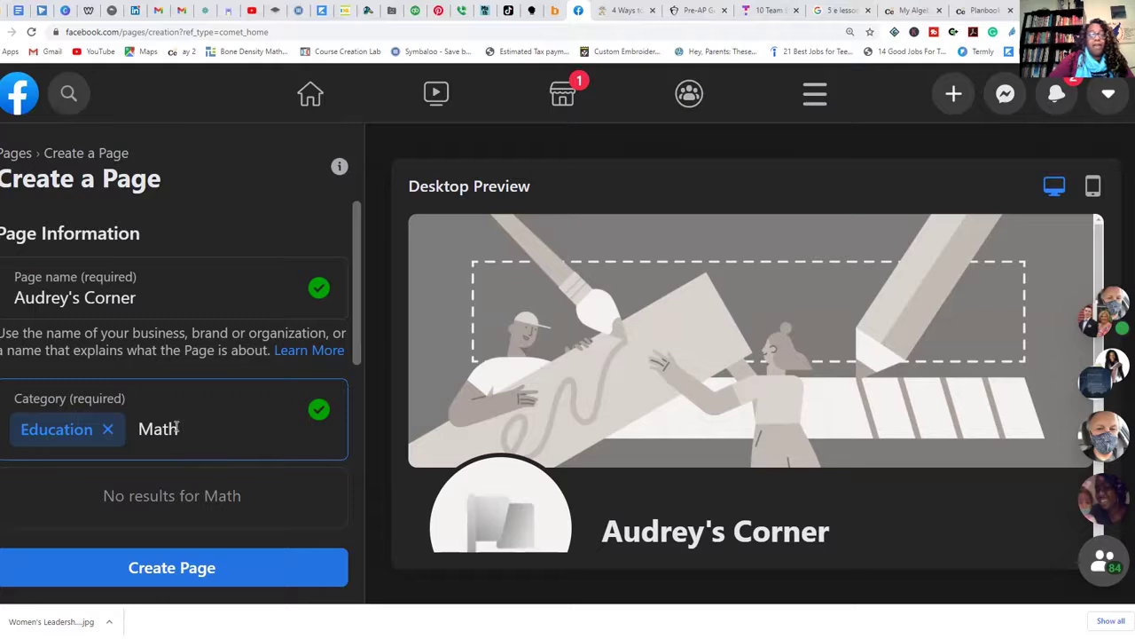
{"action": "key", "text": "BackSpace"}
{"action": "key", "text": "BackSpace"}
{"action": "key", "text": "BackSpace"}
{"action": "key", "text": "BackSpace"}
Step: Add Tutor/Teacher as a second category for the page
{"action": "type", "text": "Tutoring"}
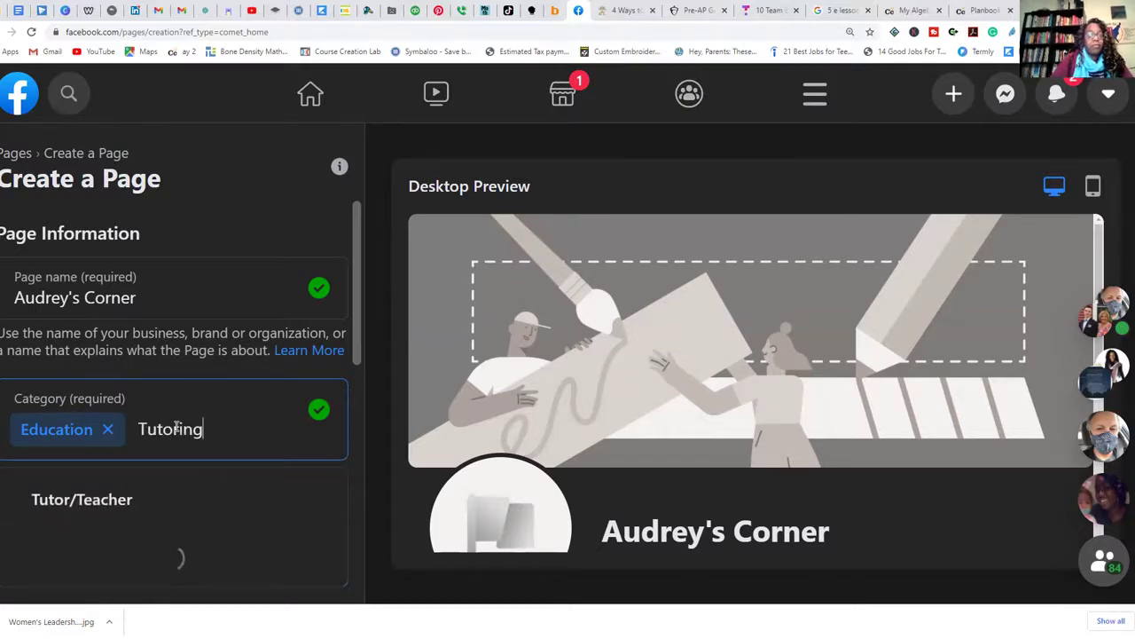
{"action": "key", "text": "BackSpace"}
{"action": "key", "text": "BackSpace"}
{"action": "key", "text": "BackSpace"}
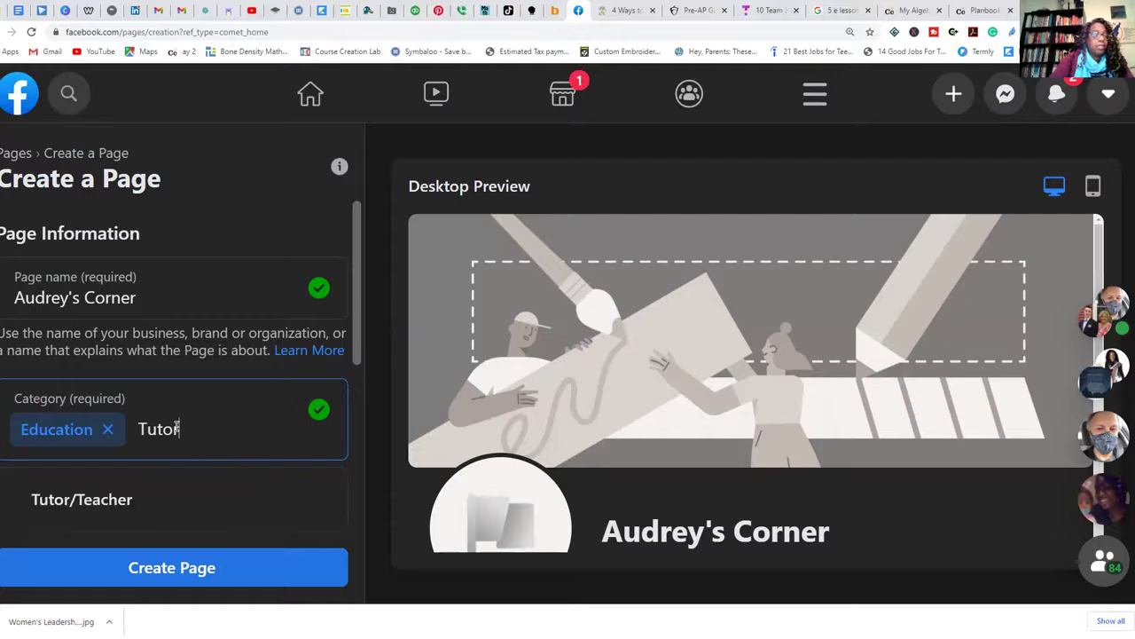
{"action": "left_click", "coordinate": [118, 503]}
{"action": "left_click", "coordinate": [118, 503]}
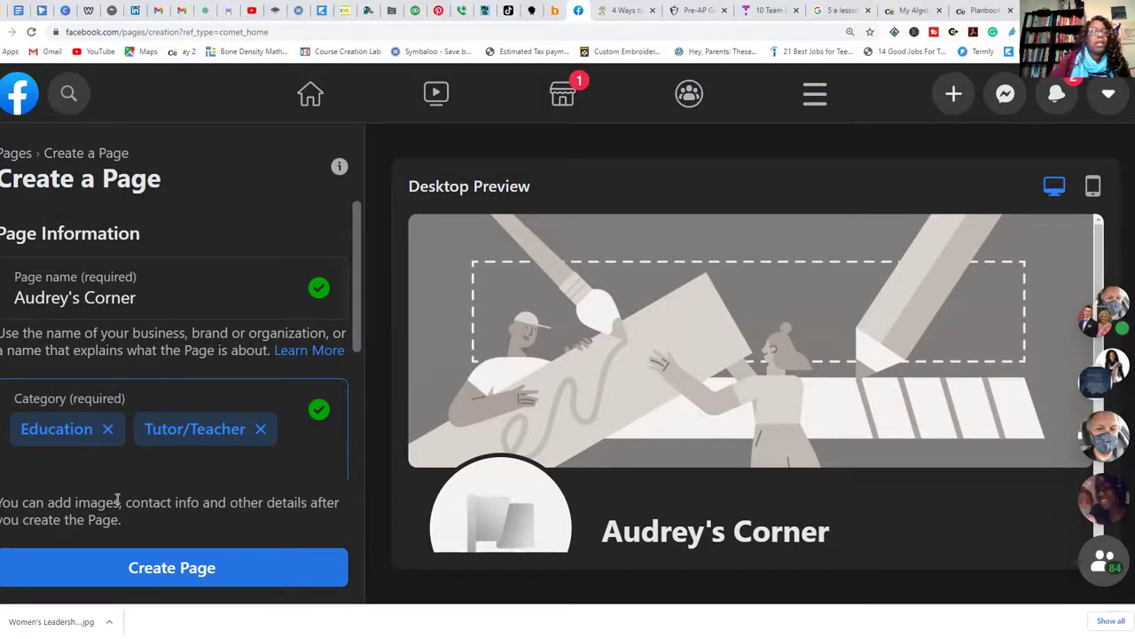
Step: Write the page description "This is a business page for my math tutoring services."
{"action": "scroll", "coordinate": [165, 454], "scroll_direction": "down", "scroll_amount": 1}
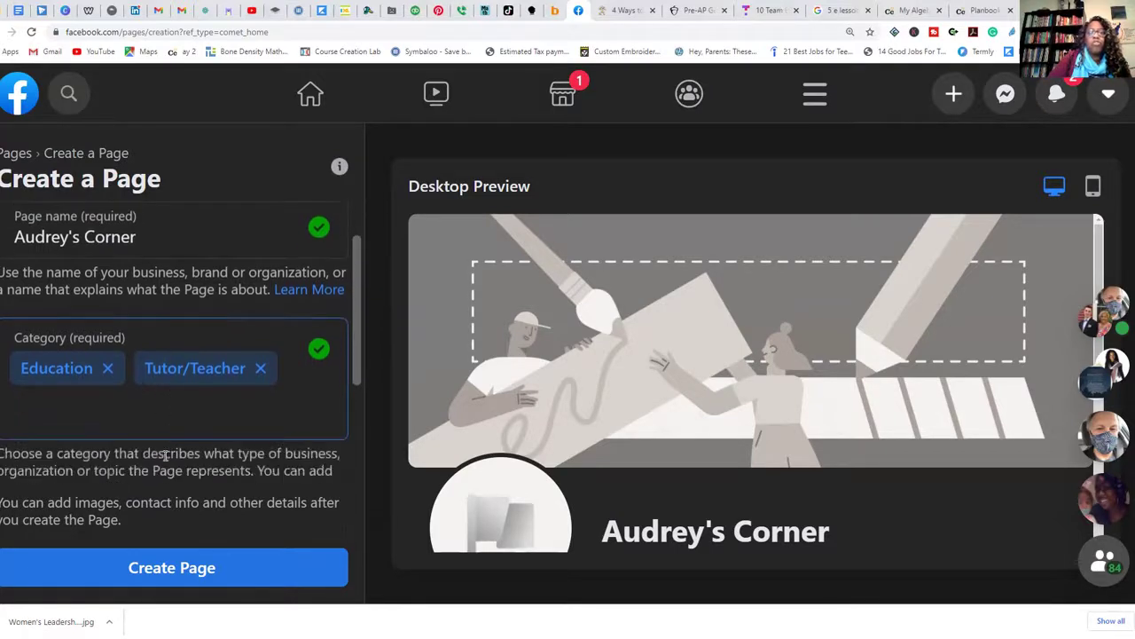
{"action": "scroll", "coordinate": [165, 446], "scroll_direction": "down", "scroll_amount": 1}
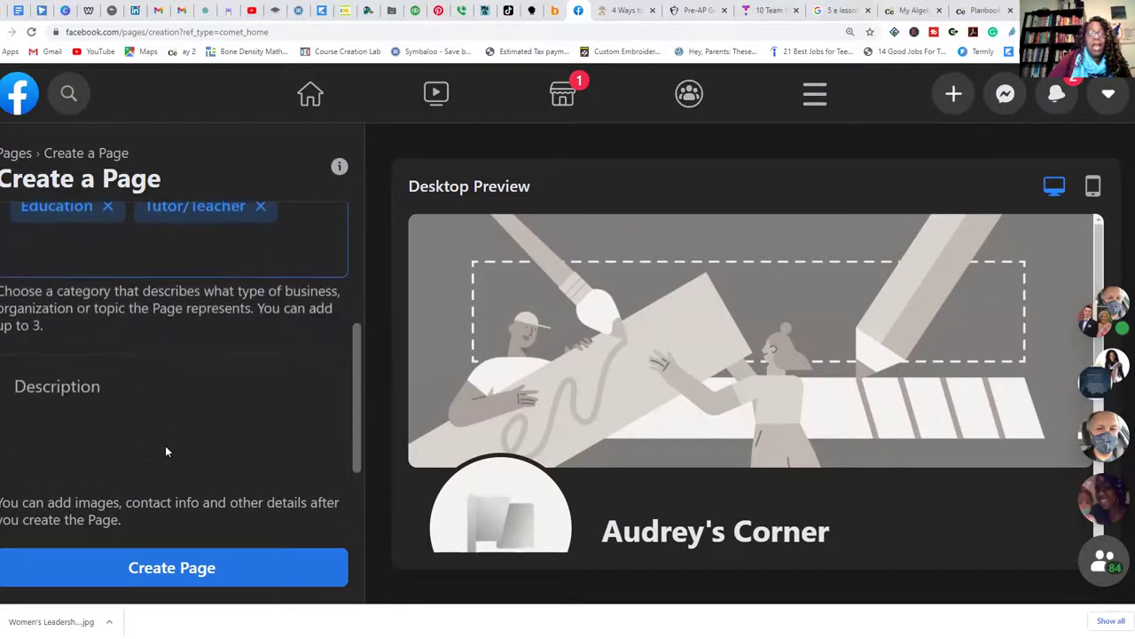
{"action": "left_click", "coordinate": [123, 384]}
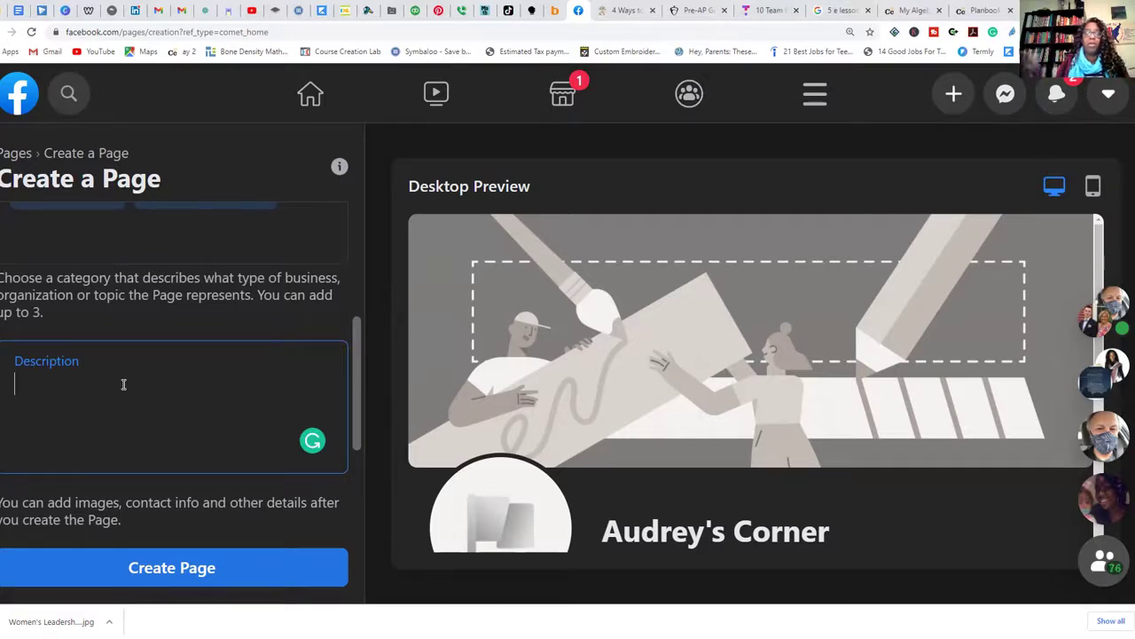
{"action": "type", "text": "This is a bu"}
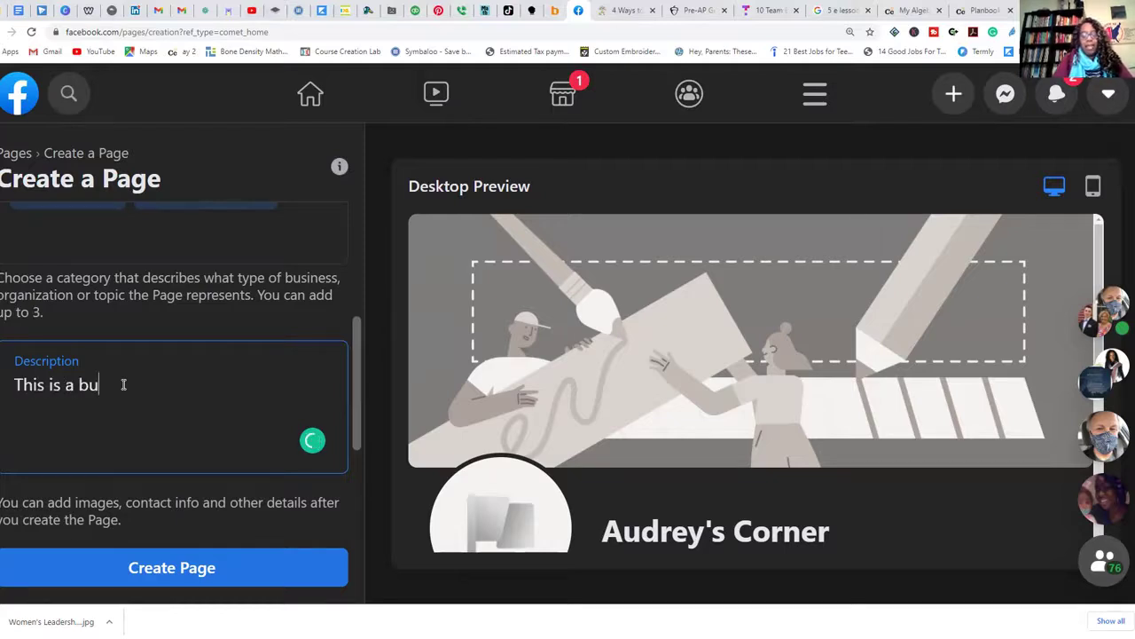
{"action": "type", "text": "siness"}
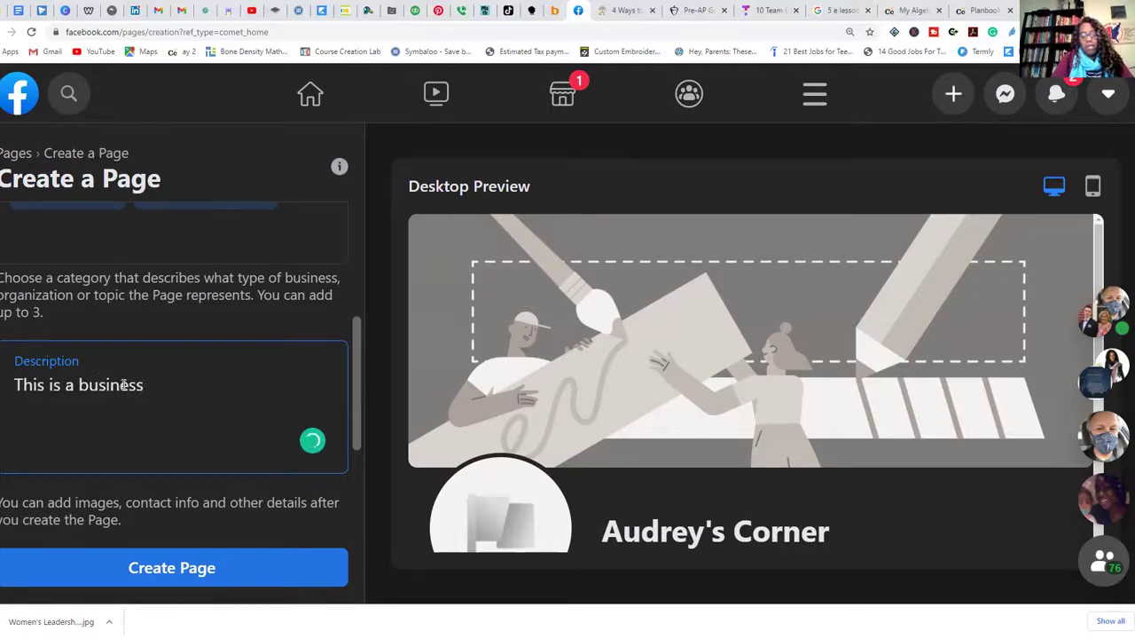
{"action": "type", "text": " page"}
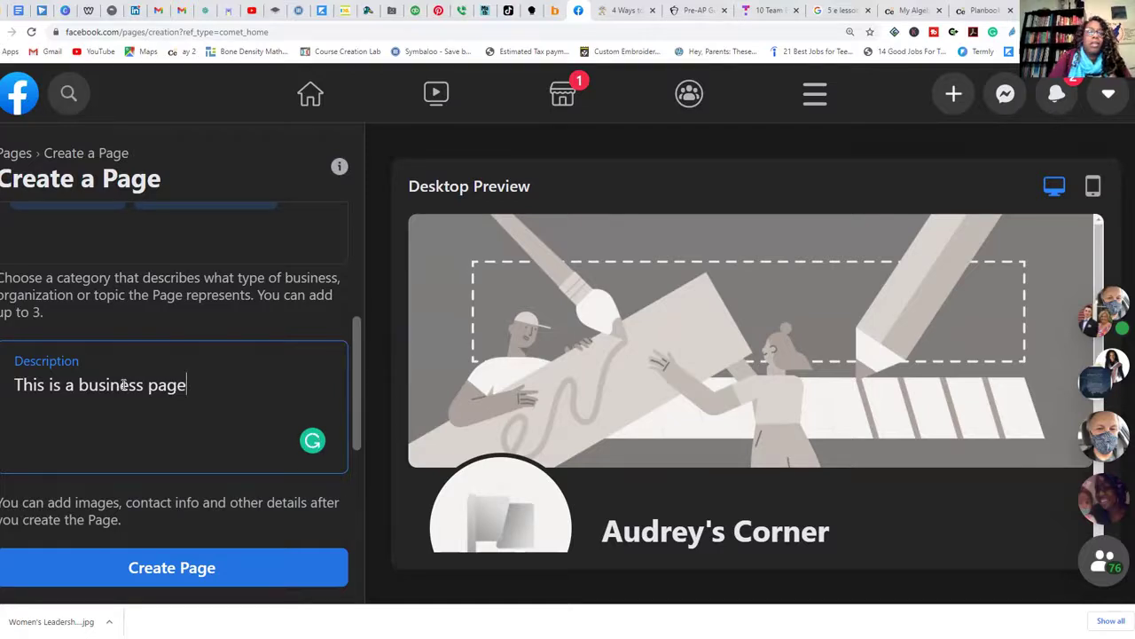
{"action": "type", "text": " for "}
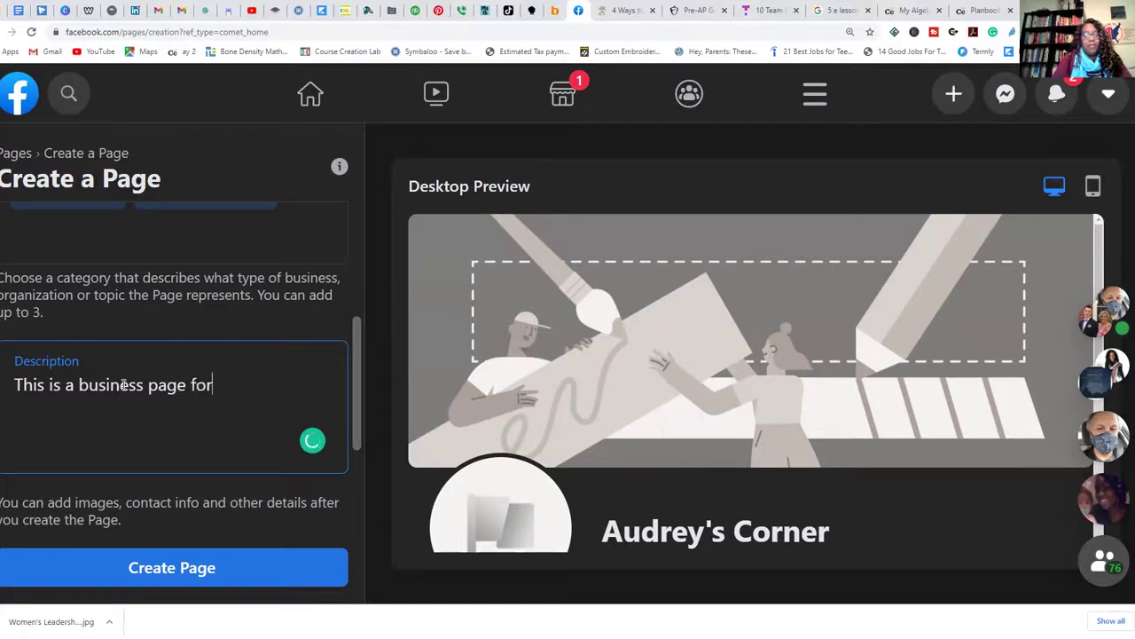
{"action": "type", "text": "my tuto"}
{"action": "key", "text": "BackSpace"}
{"action": "key", "text": "BackSpace"}
{"action": "key", "text": "BackSpace"}
{"action": "key", "text": "BackSpace"}
{"action": "key", "text": "BackSpace"}
{"action": "type", "text": "ma"}
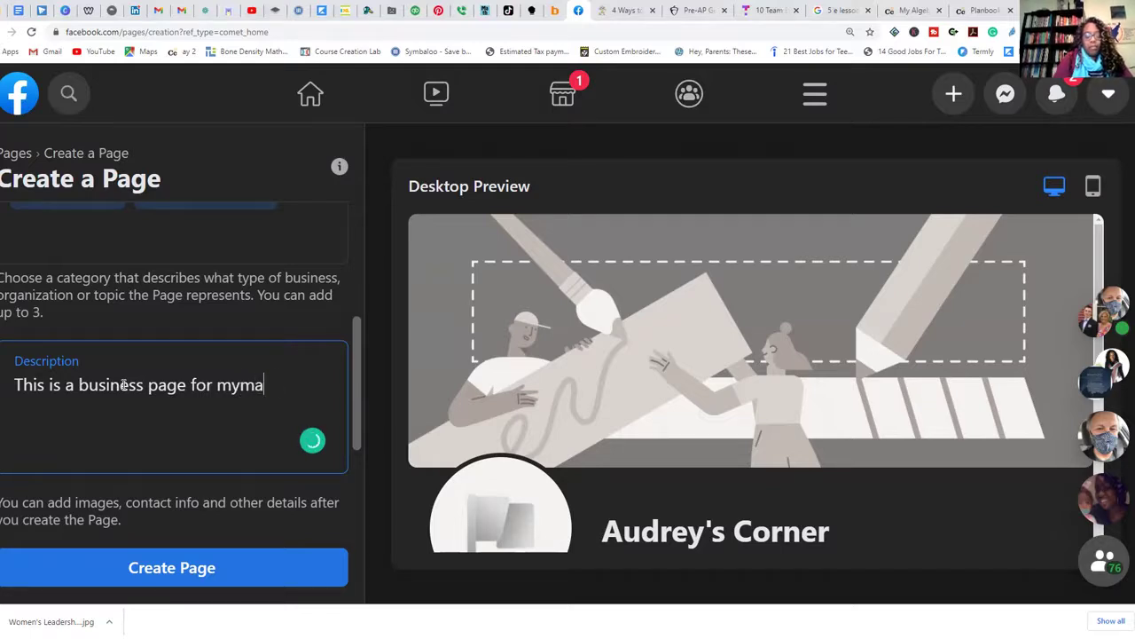
{"action": "type", "text": "th tutoring"}
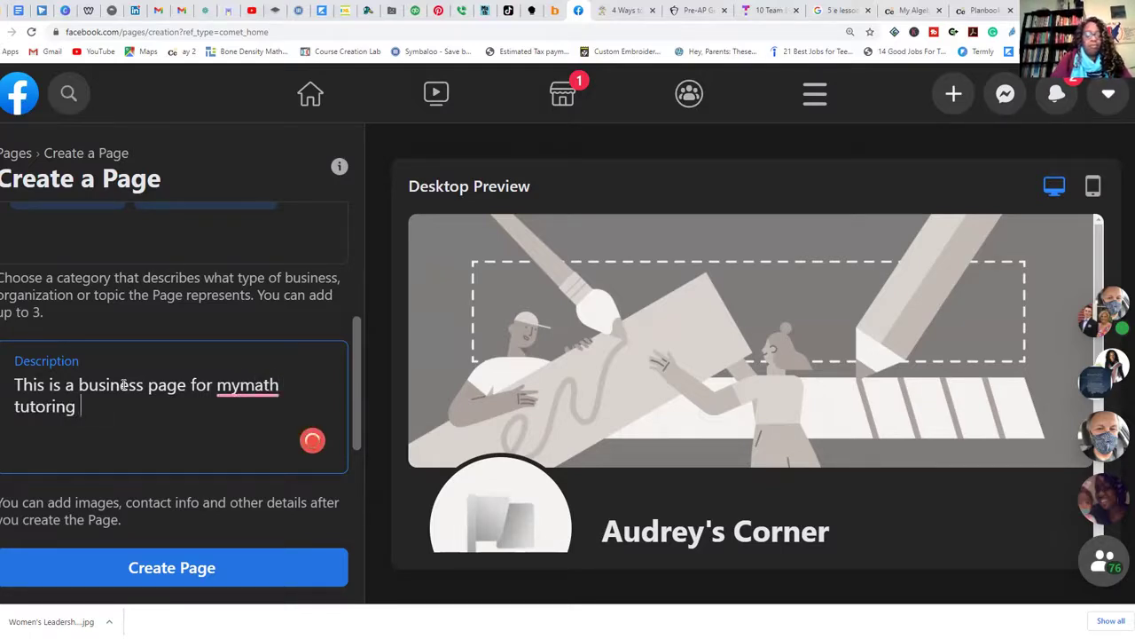
{"action": "type", "text": " ser"}
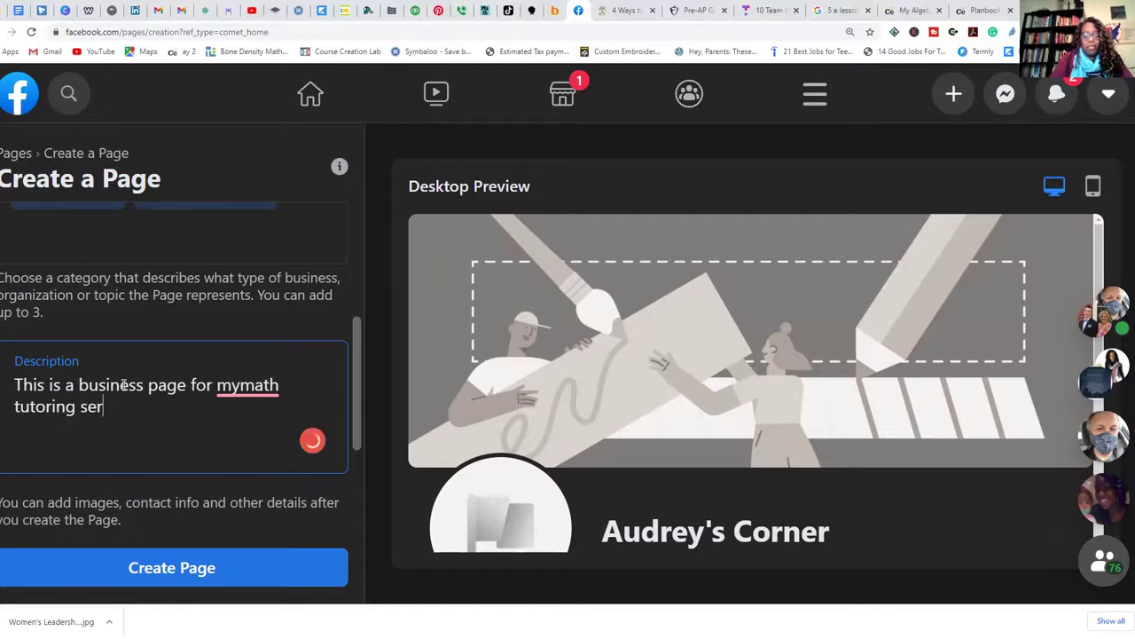
{"action": "type", "text": "vices"}
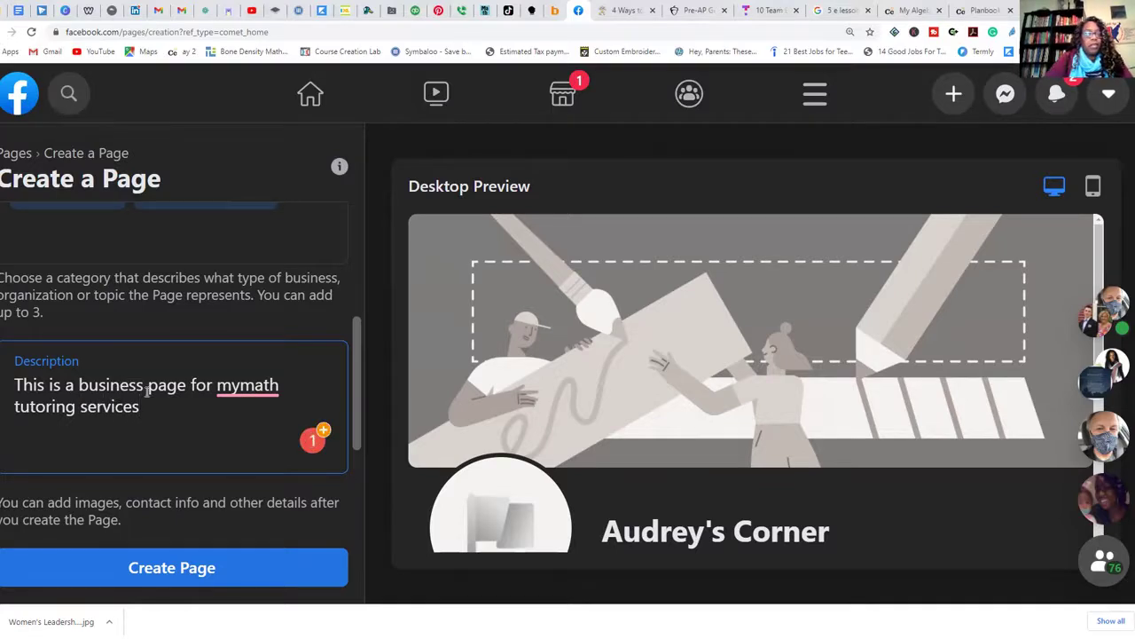
{"action": "left_click", "coordinate": [239, 391]}
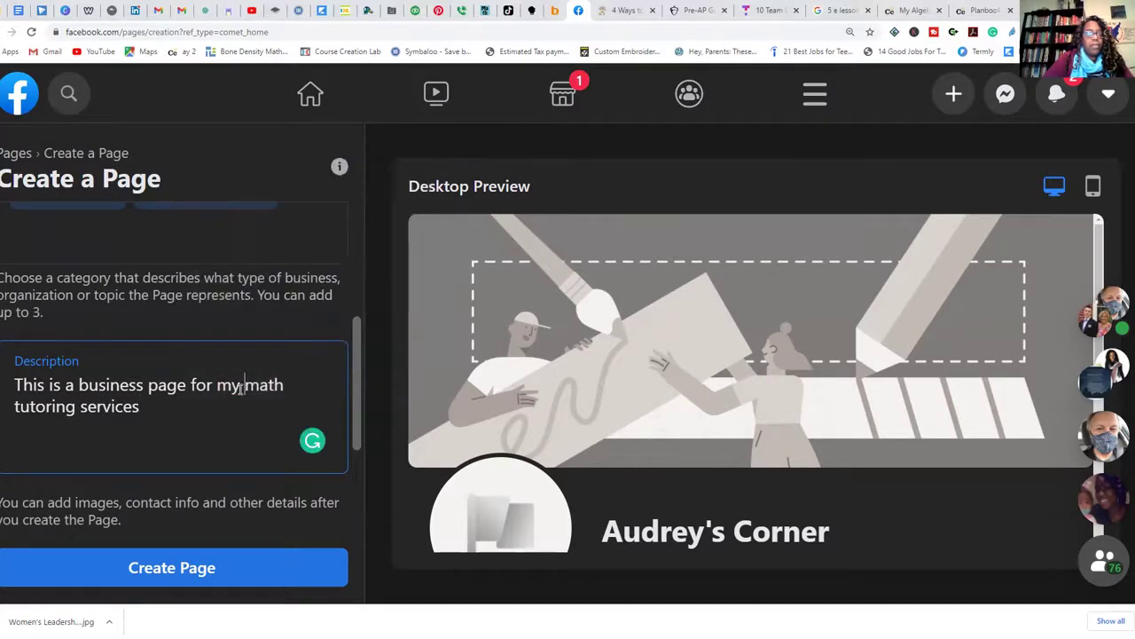
{"action": "left_click", "coordinate": [148, 409]}
{"action": "type", "text": "."}
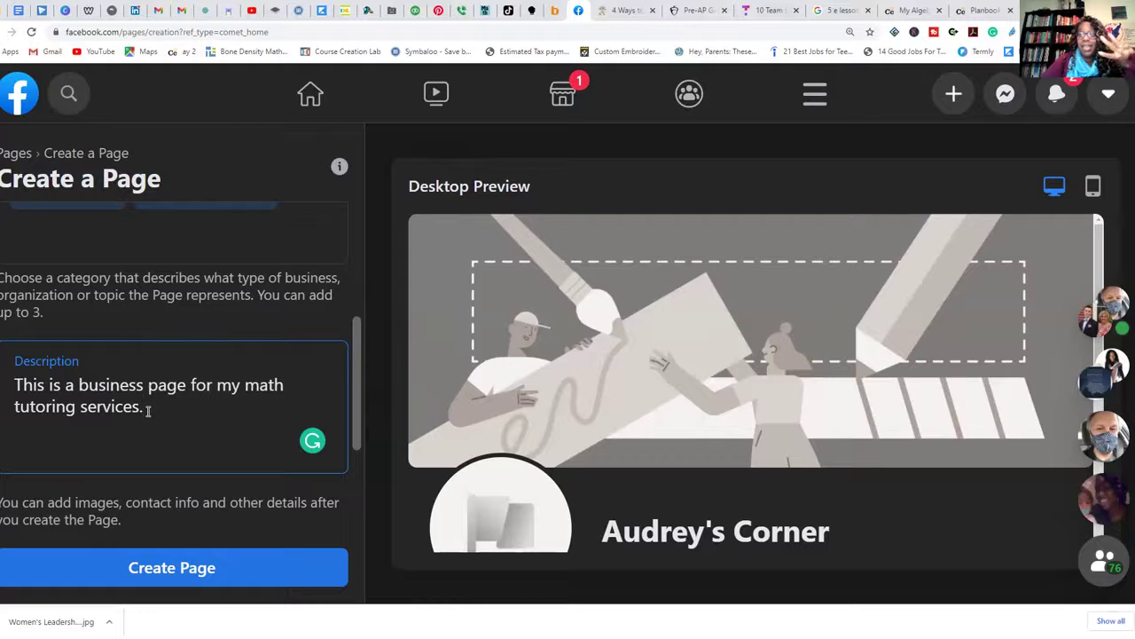
Step: Review the entered page name, categories and description, and create the page
{"action": "scroll", "coordinate": [154, 395], "scroll_direction": "up", "scroll_amount": 3}
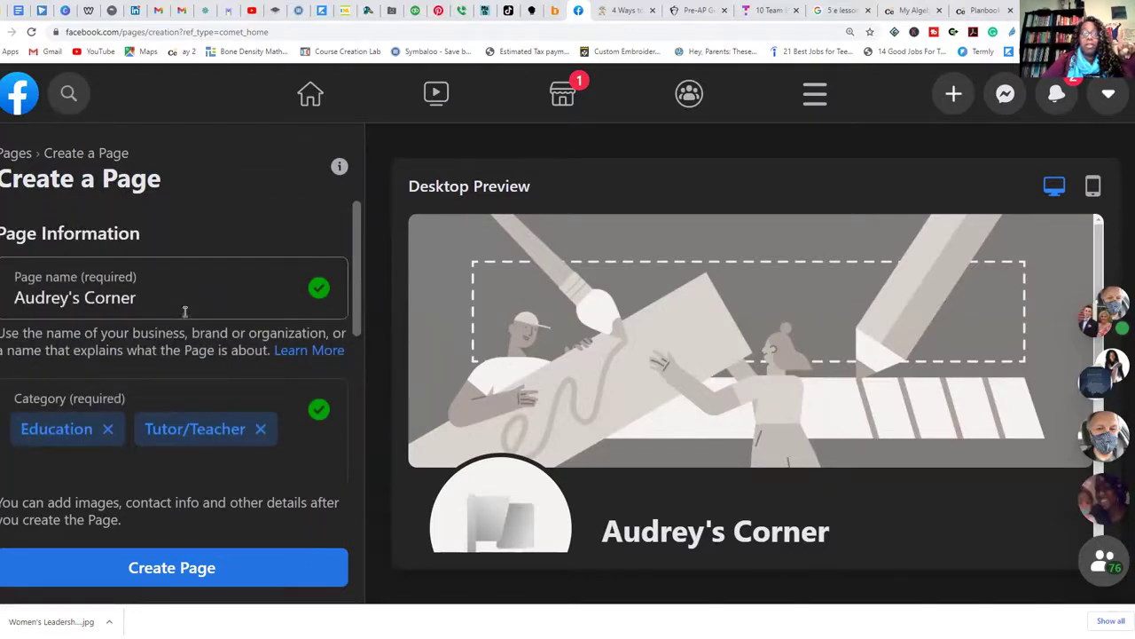
{"action": "left_click", "coordinate": [159, 385]}
{"action": "scroll", "coordinate": [160, 384], "scroll_direction": "down", "scroll_amount": 2}
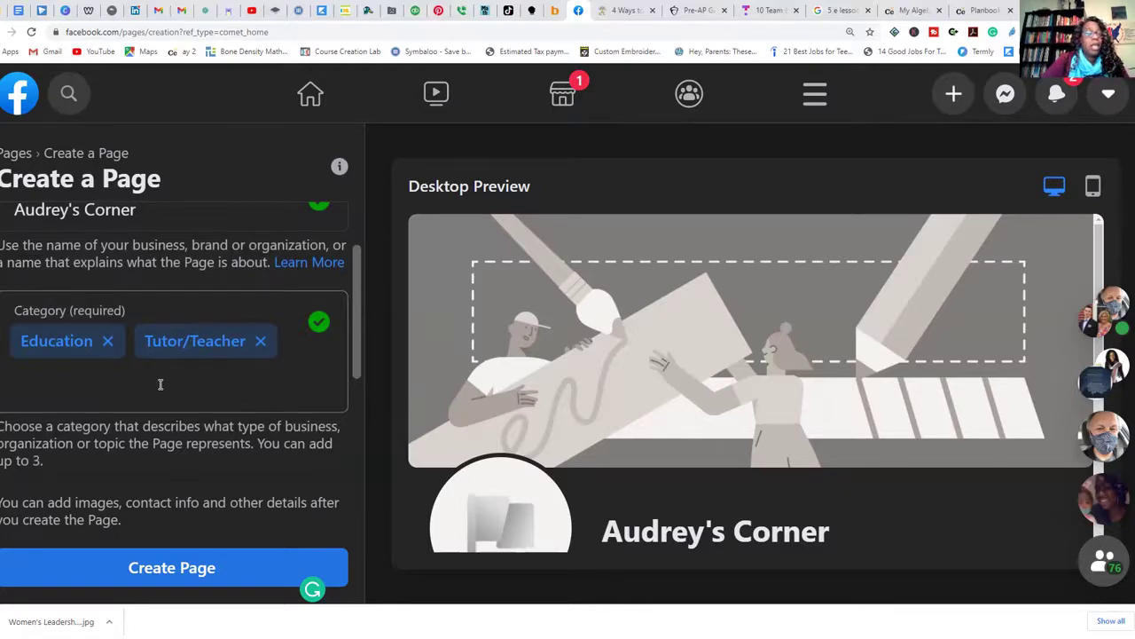
{"action": "type", "text": "This is a business page for my math tutoring services."}
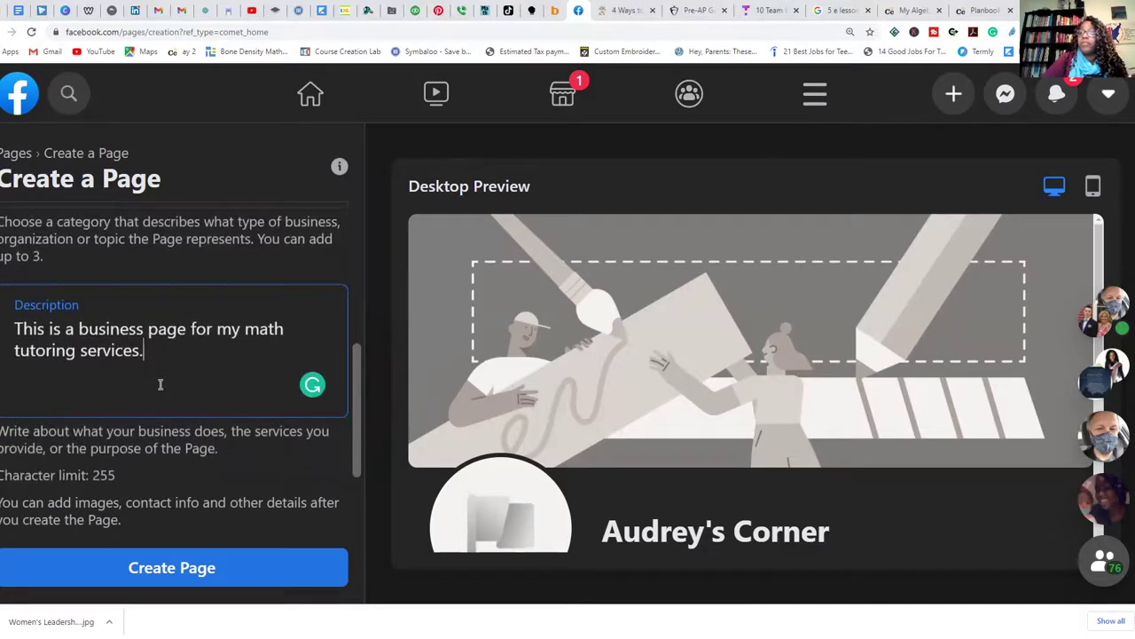
{"action": "left_click", "coordinate": [177, 570]}
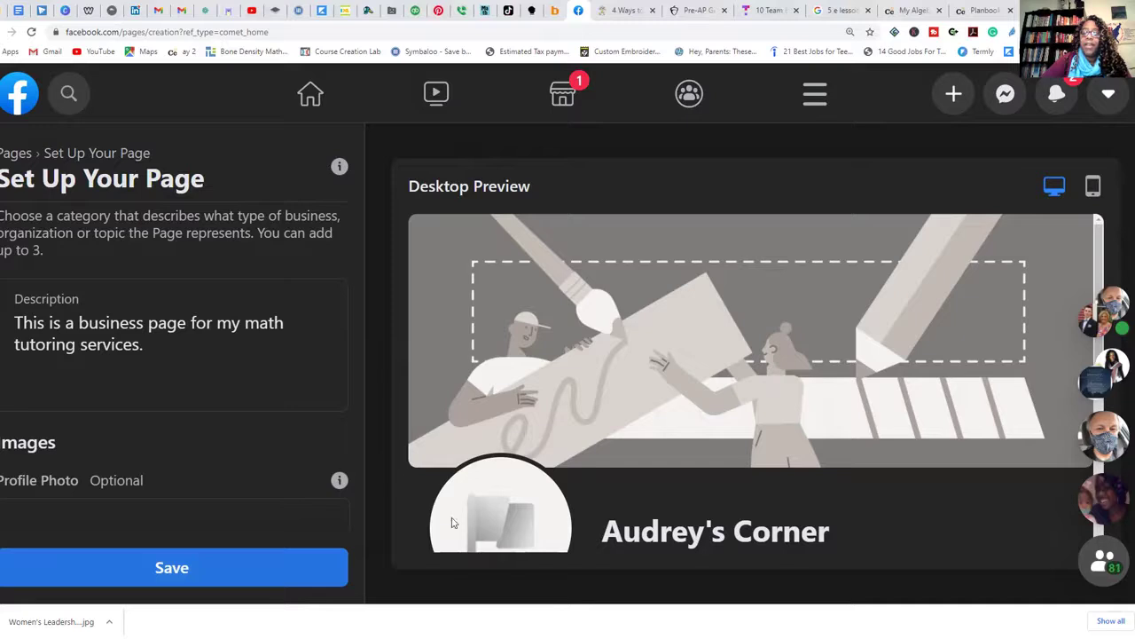
Step: Look through the new page's desktop preview, including its About and post sections, and switch to the mobile preview
{"action": "scroll", "coordinate": [737, 334], "scroll_direction": "down", "scroll_amount": 1}
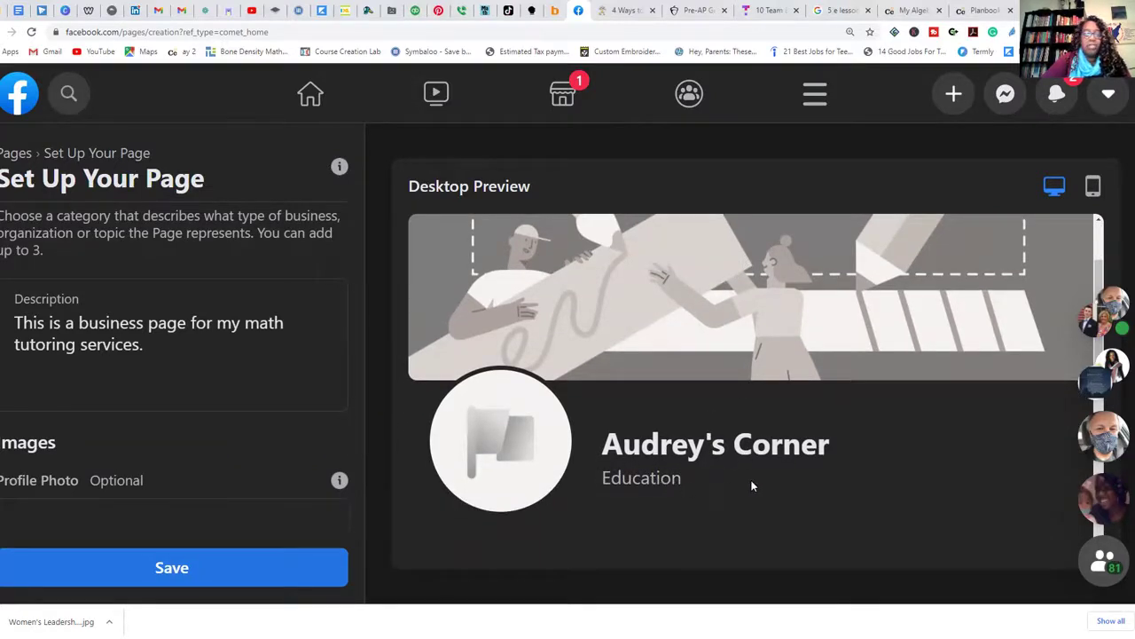
{"action": "scroll", "coordinate": [752, 475], "scroll_direction": "down", "scroll_amount": 3}
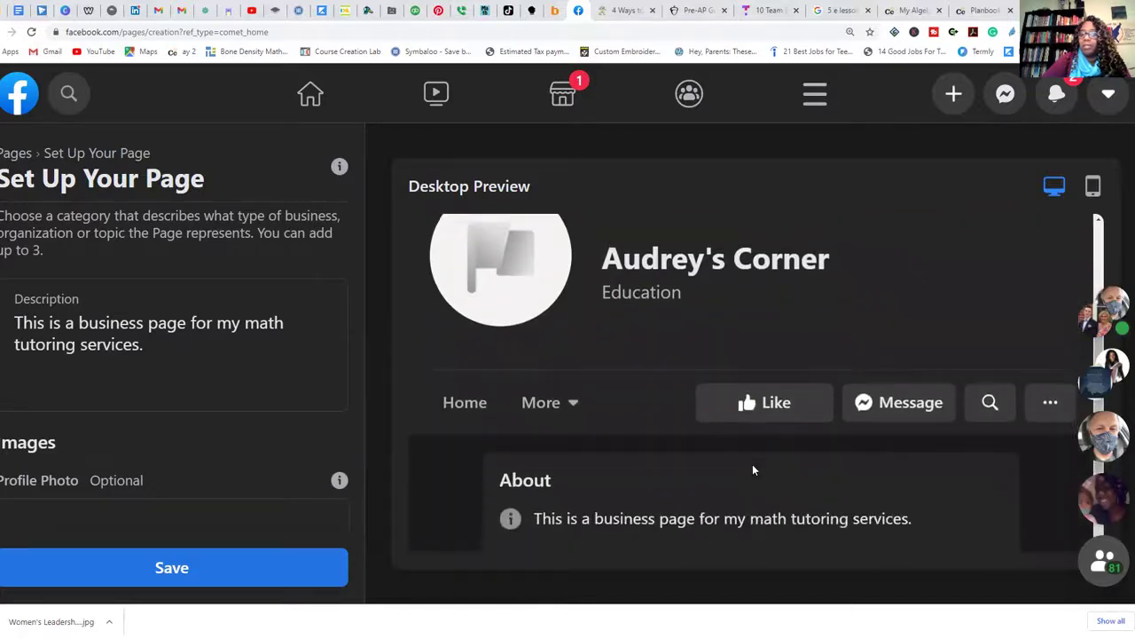
{"action": "scroll", "coordinate": [735, 468], "scroll_direction": "down", "scroll_amount": 1}
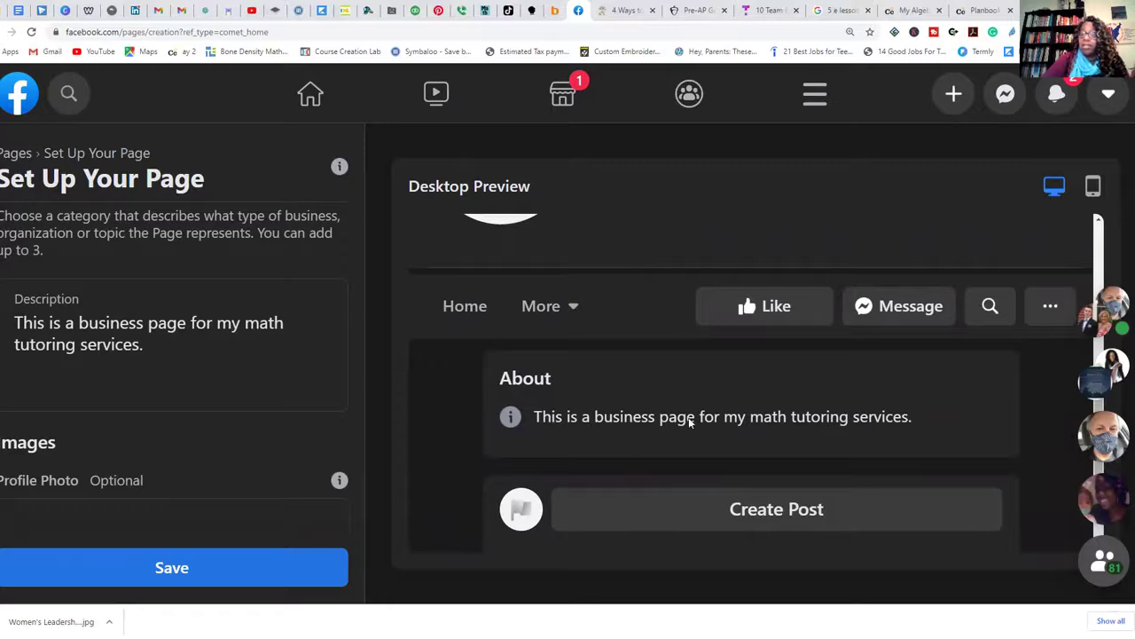
{"action": "scroll", "coordinate": [797, 401], "scroll_direction": "down", "scroll_amount": 2}
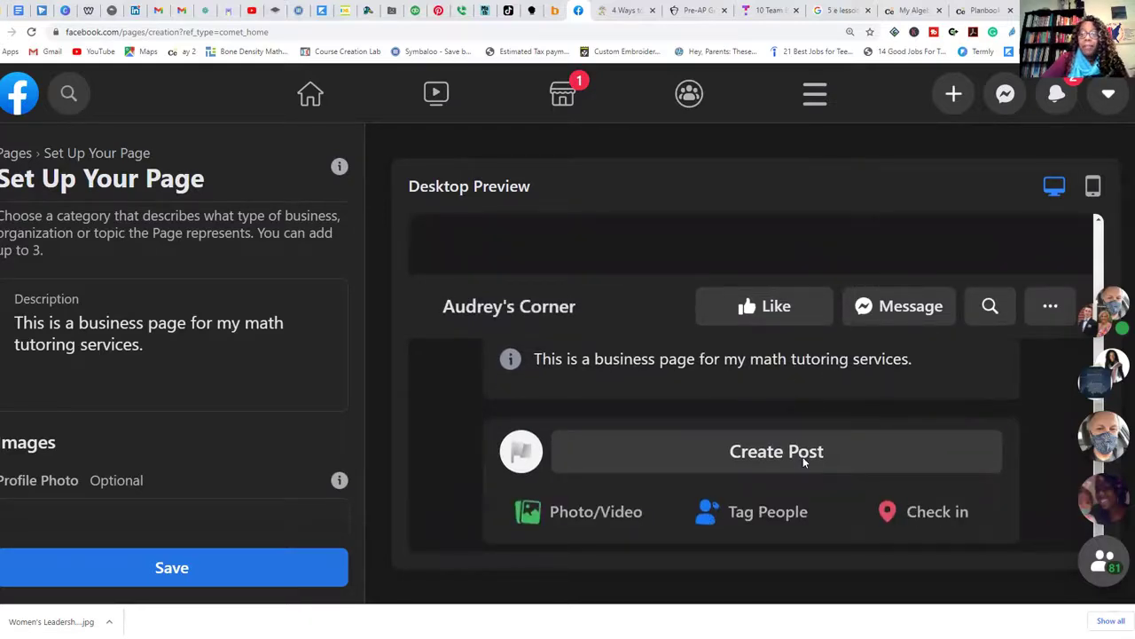
{"action": "scroll", "coordinate": [811, 449], "scroll_direction": "up", "scroll_amount": 5}
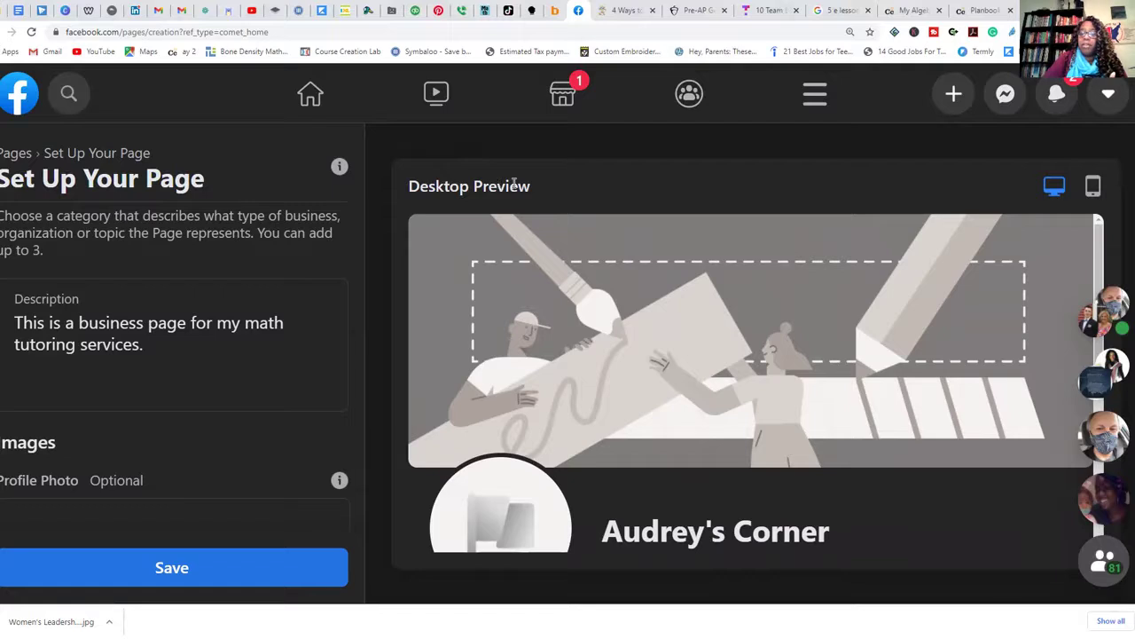
{"action": "left_click", "coordinate": [1093, 188]}
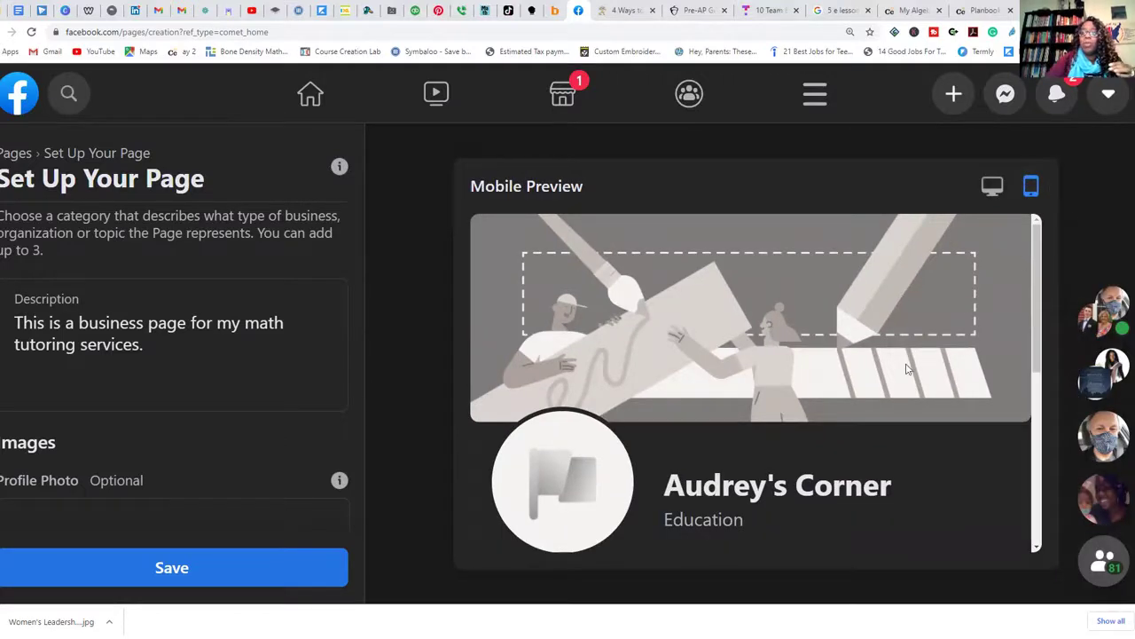
Step: Look through the page's mobile preview down to the post section and return to the desktop preview
{"action": "scroll", "coordinate": [816, 381], "scroll_direction": "down", "scroll_amount": 2}
{"action": "scroll", "coordinate": [816, 378], "scroll_direction": "down", "scroll_amount": 3}
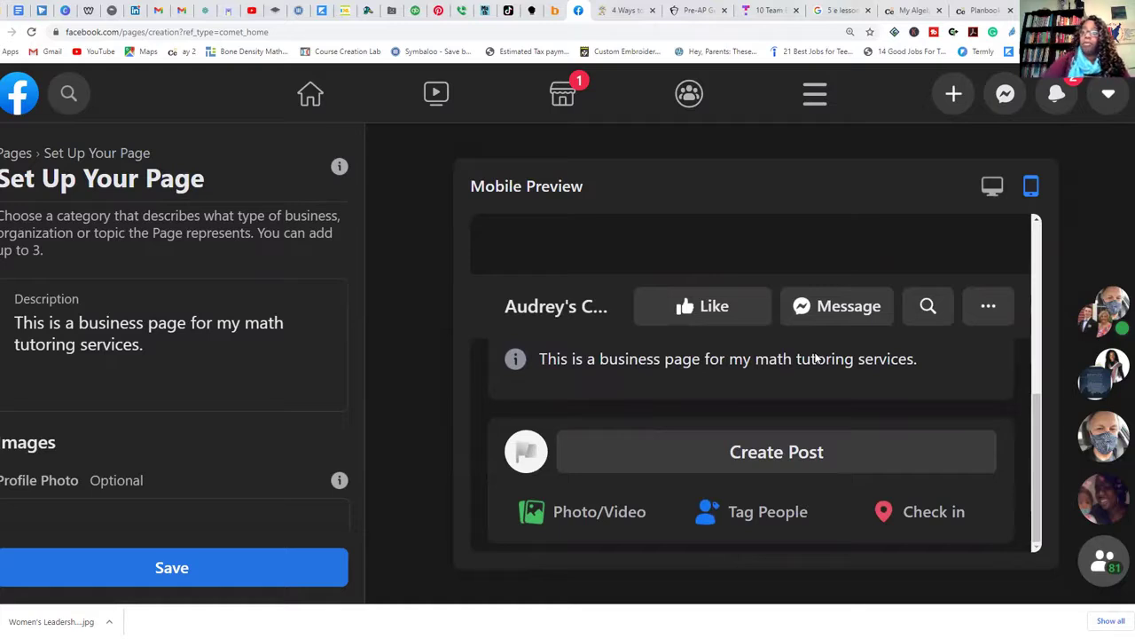
{"action": "left_click", "coordinate": [991, 186]}
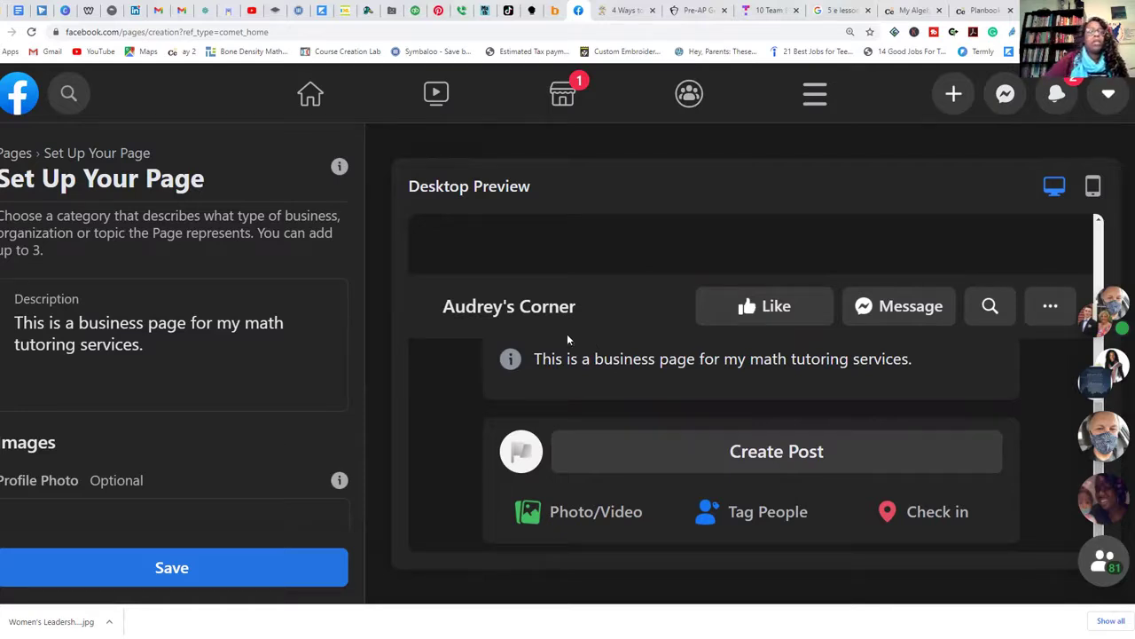
Step: Add the picture "2020-06-28 (3)" from the Pictures folder as the profile photo and save the page setup
{"action": "scroll", "coordinate": [152, 377], "scroll_direction": "down", "scroll_amount": 2}
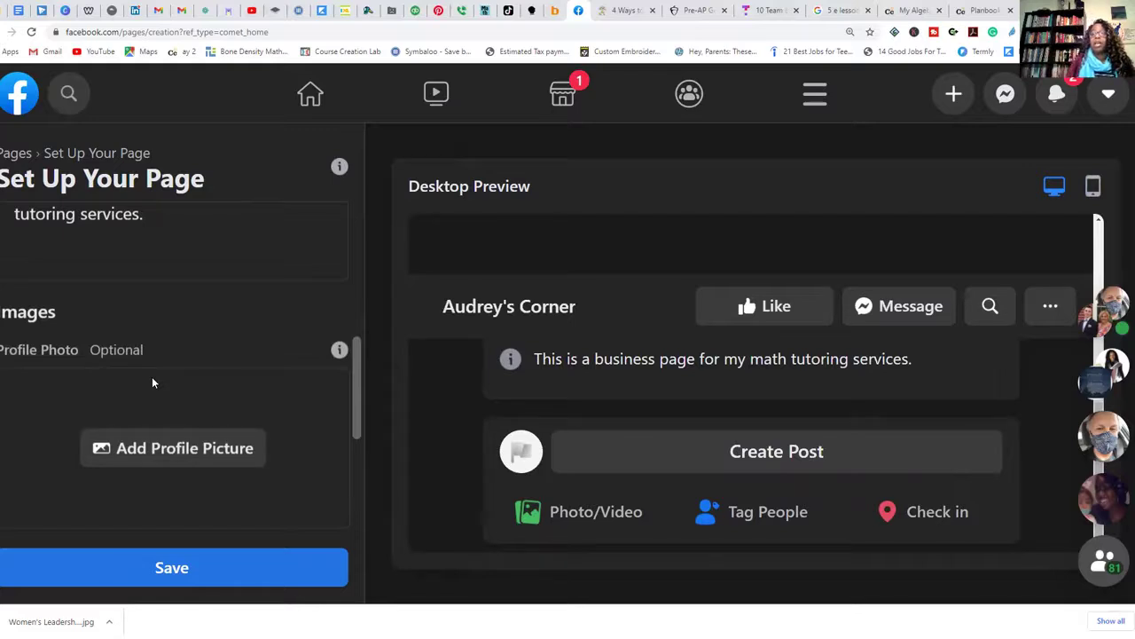
{"action": "left_click", "coordinate": [202, 447]}
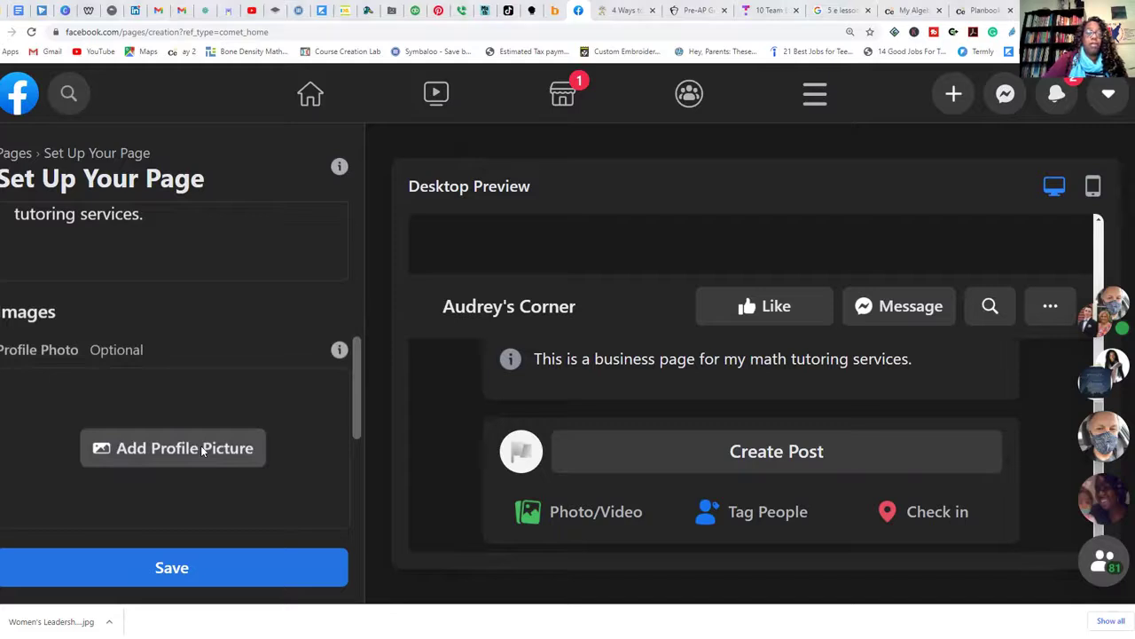
{"action": "scroll", "coordinate": [483, 315], "scroll_direction": "up", "scroll_amount": 3}
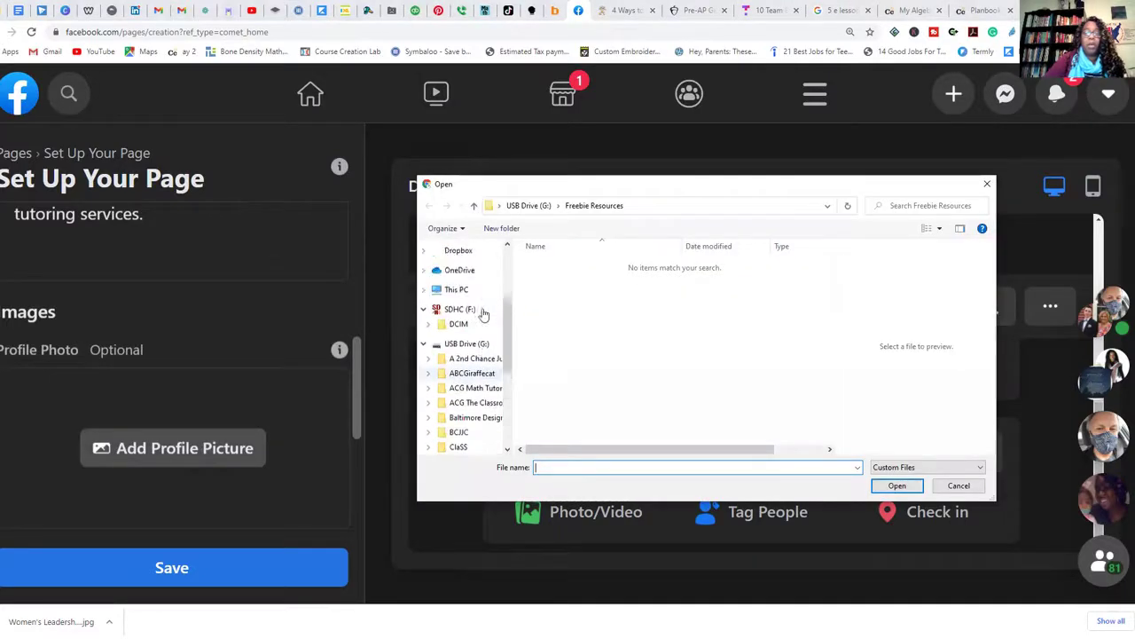
{"action": "scroll", "coordinate": [479, 311], "scroll_direction": "up", "scroll_amount": 3}
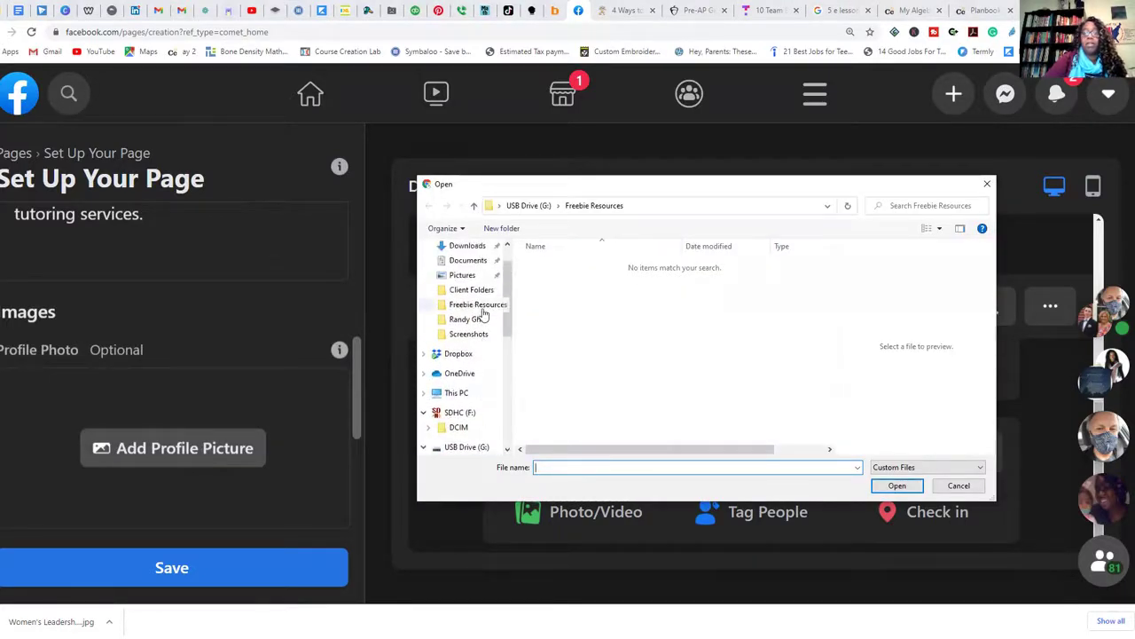
{"action": "left_click", "coordinate": [472, 277]}
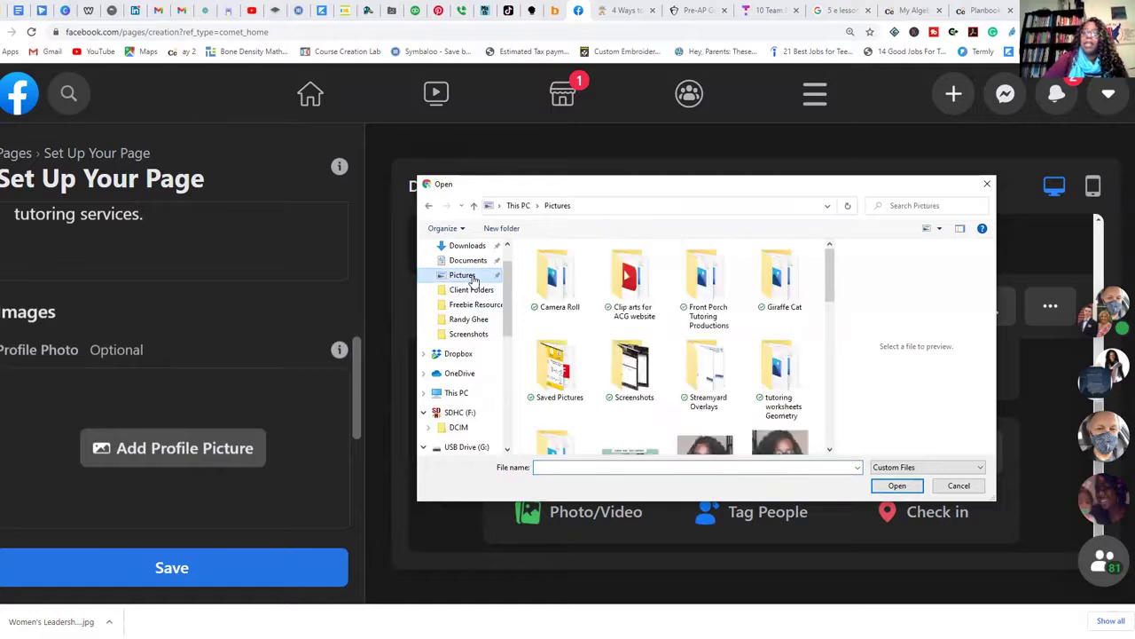
{"action": "scroll", "coordinate": [698, 354], "scroll_direction": "down", "scroll_amount": 5}
{"action": "scroll", "coordinate": [700, 359], "scroll_direction": "up", "scroll_amount": 3}
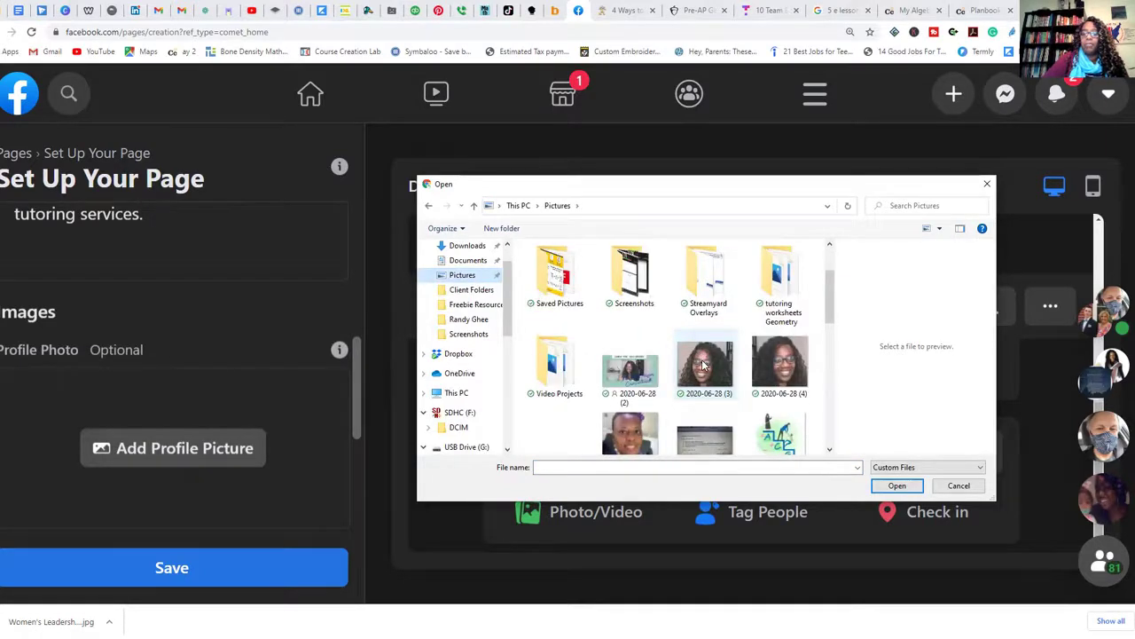
{"action": "double_click", "coordinate": [704, 365]}
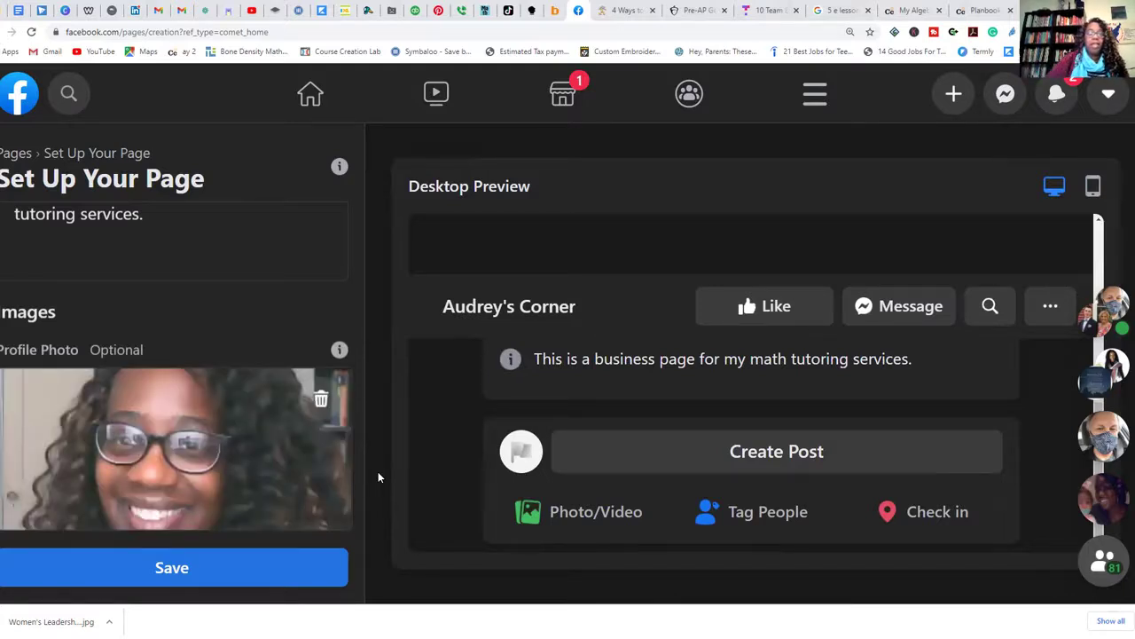
{"action": "left_click", "coordinate": [246, 579]}
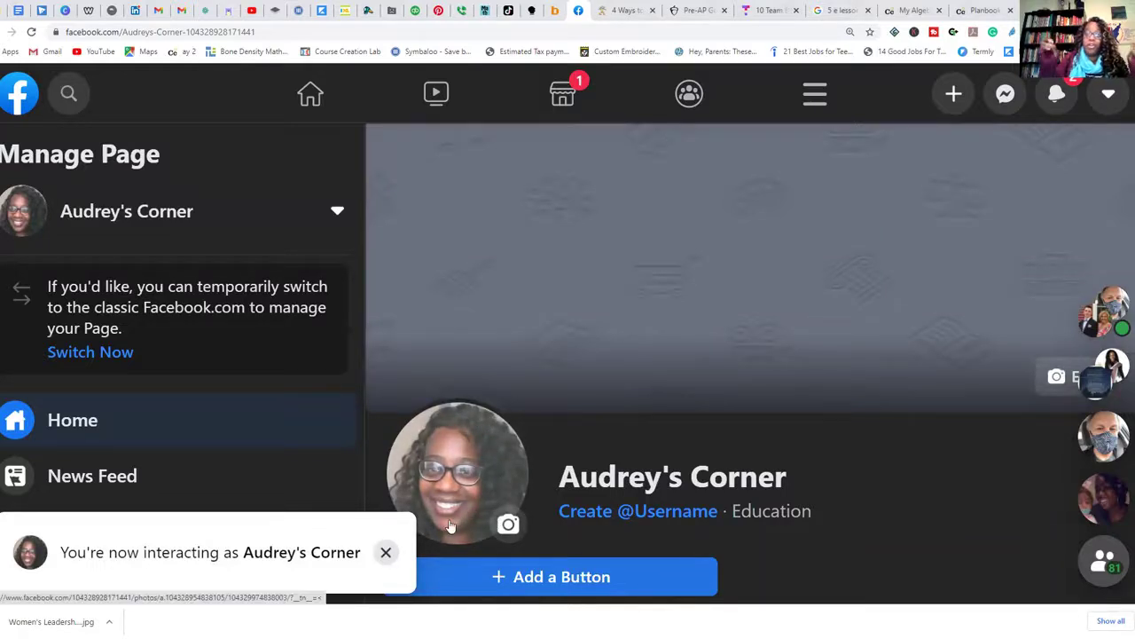
Step: Look over the header of the new page and close all chats overlapping its cover area
{"action": "scroll", "coordinate": [449, 526], "scroll_direction": "down", "scroll_amount": 3}
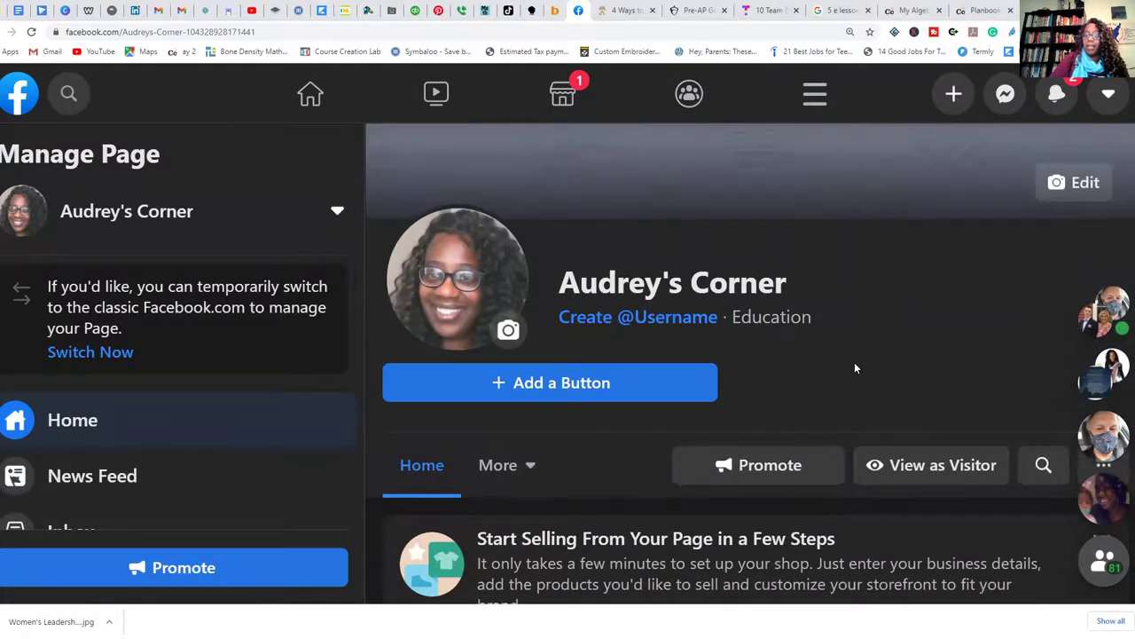
{"action": "scroll", "coordinate": [856, 366], "scroll_direction": "up", "scroll_amount": 2}
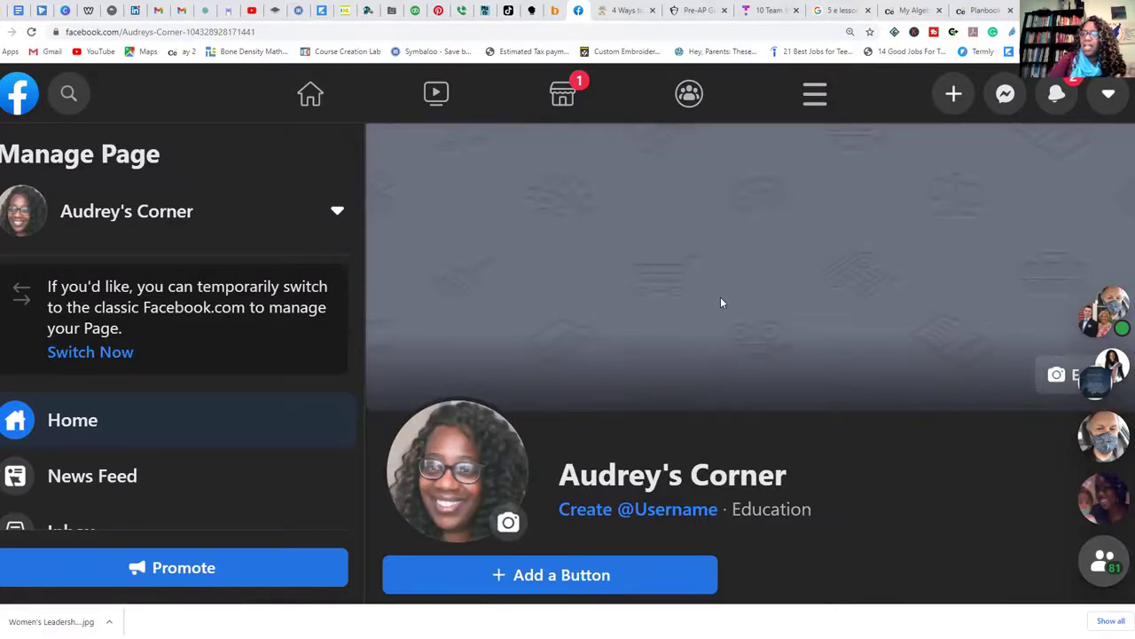
{"action": "scroll", "coordinate": [823, 271], "scroll_direction": "down", "scroll_amount": 1}
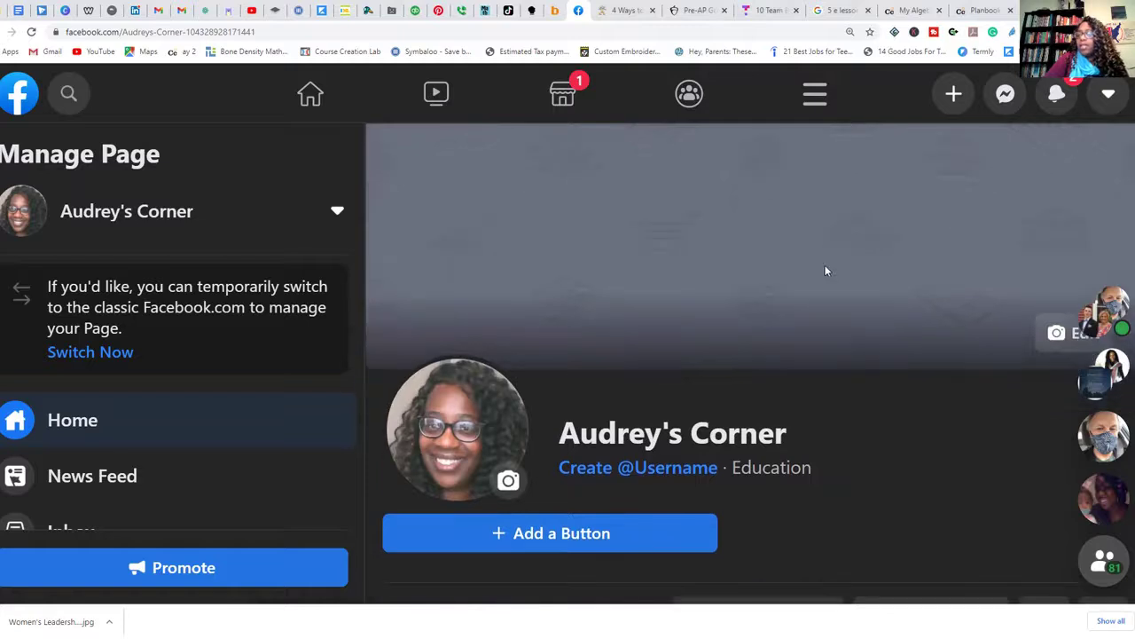
{"action": "left_click", "coordinate": [1104, 559]}
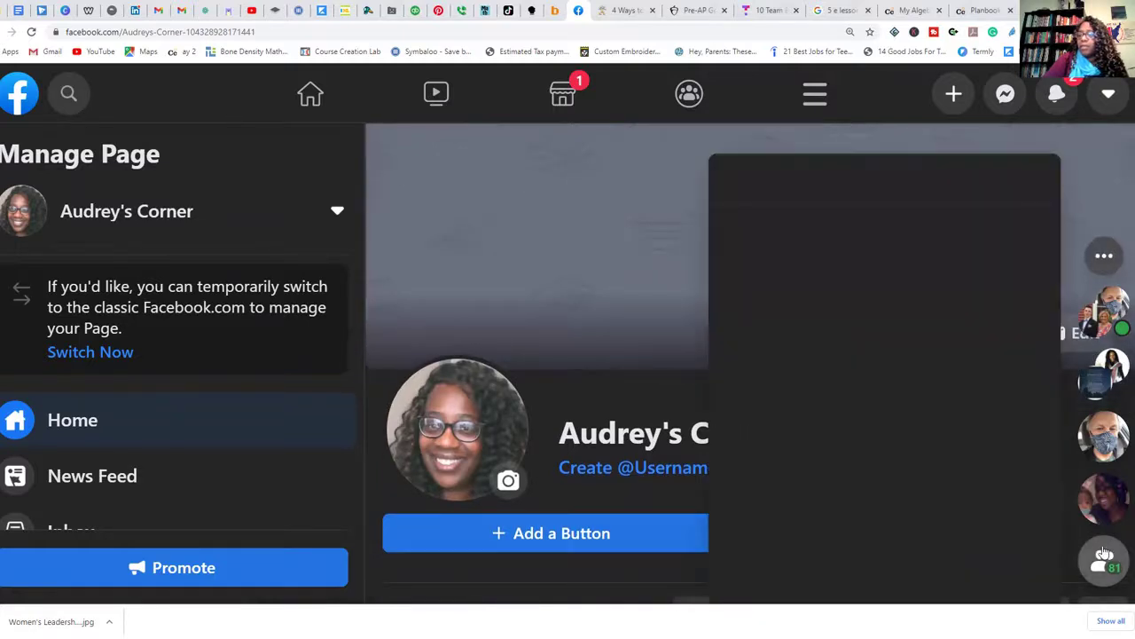
{"action": "left_click", "coordinate": [1105, 257]}
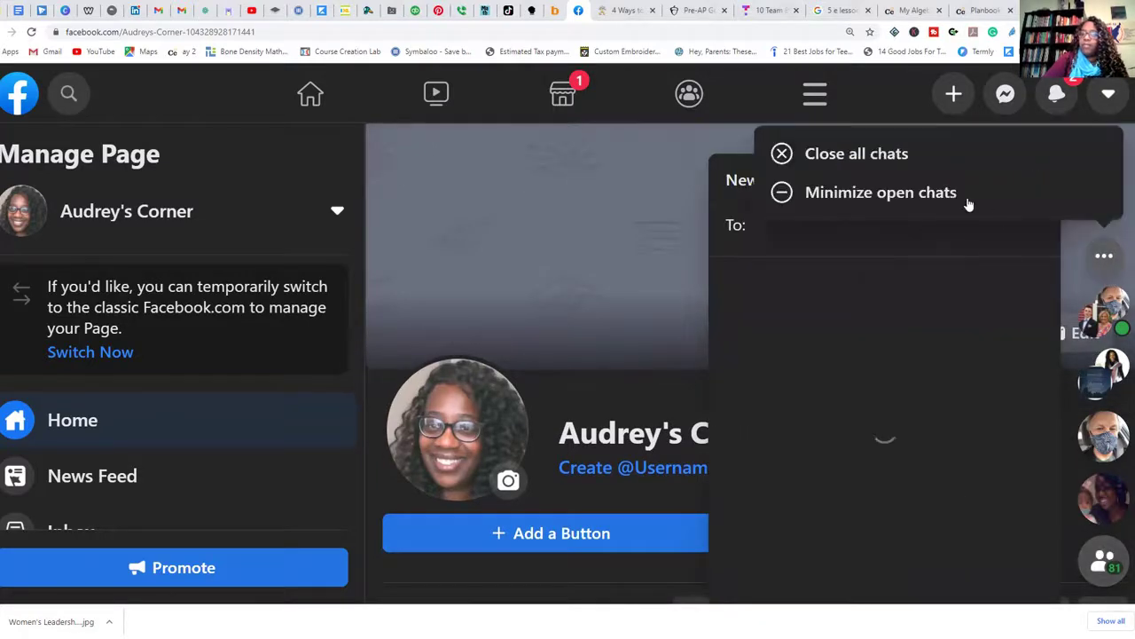
{"action": "left_click", "coordinate": [906, 160]}
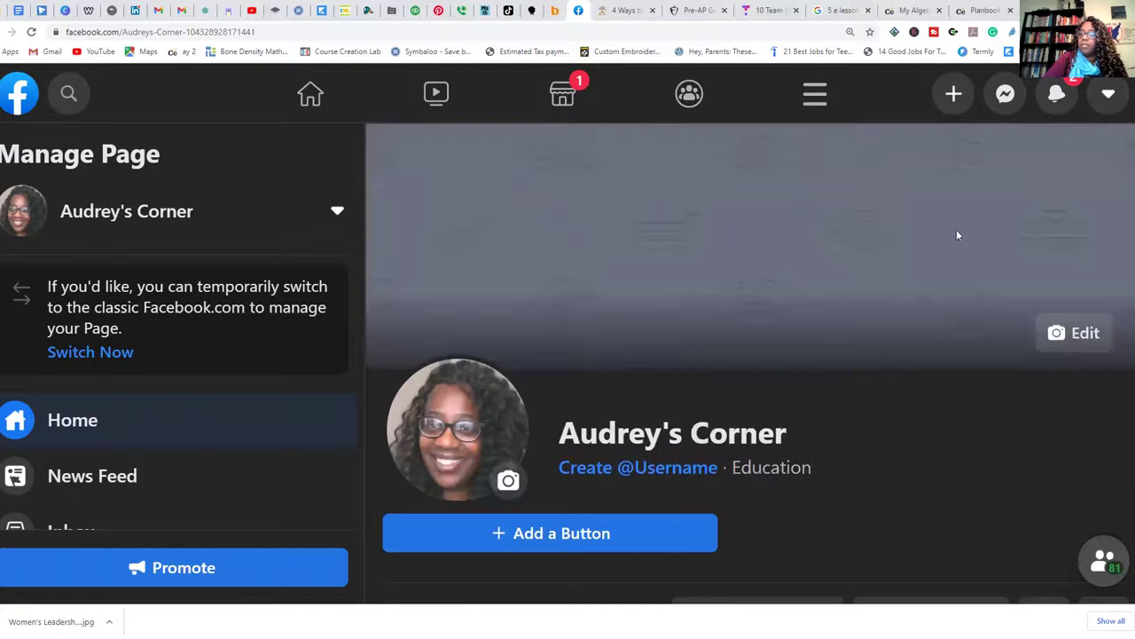
Step: Upload "2020-06-28 (2)" from the Pictures folder as the cover photo and shift it downward so the whole head is in frame
{"action": "left_click", "coordinate": [1084, 335]}
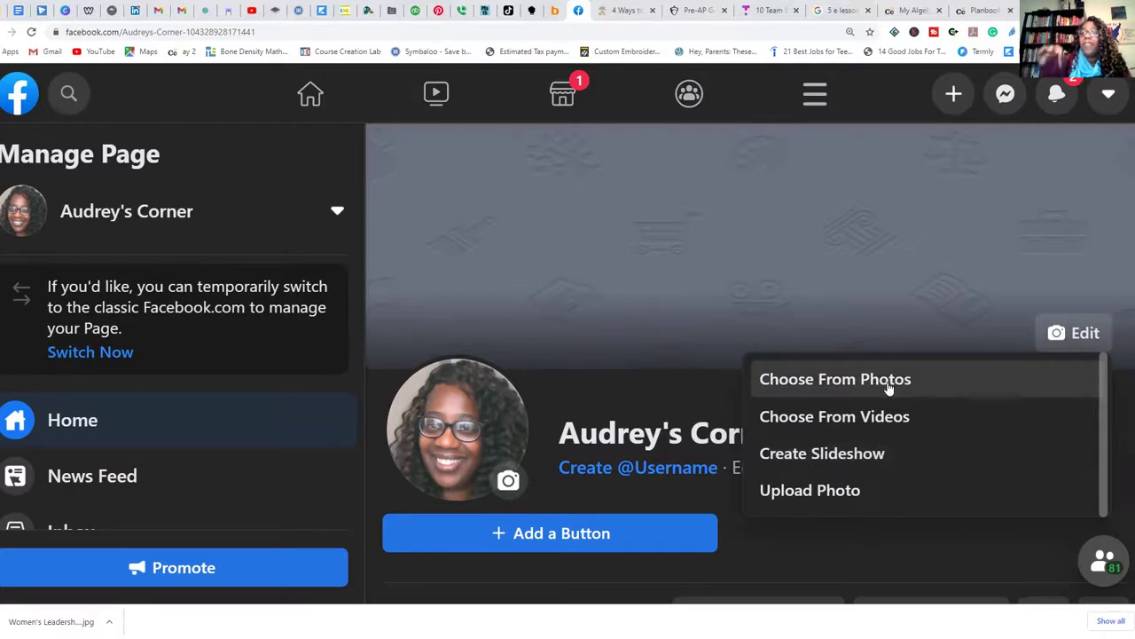
{"action": "left_click", "coordinate": [972, 285]}
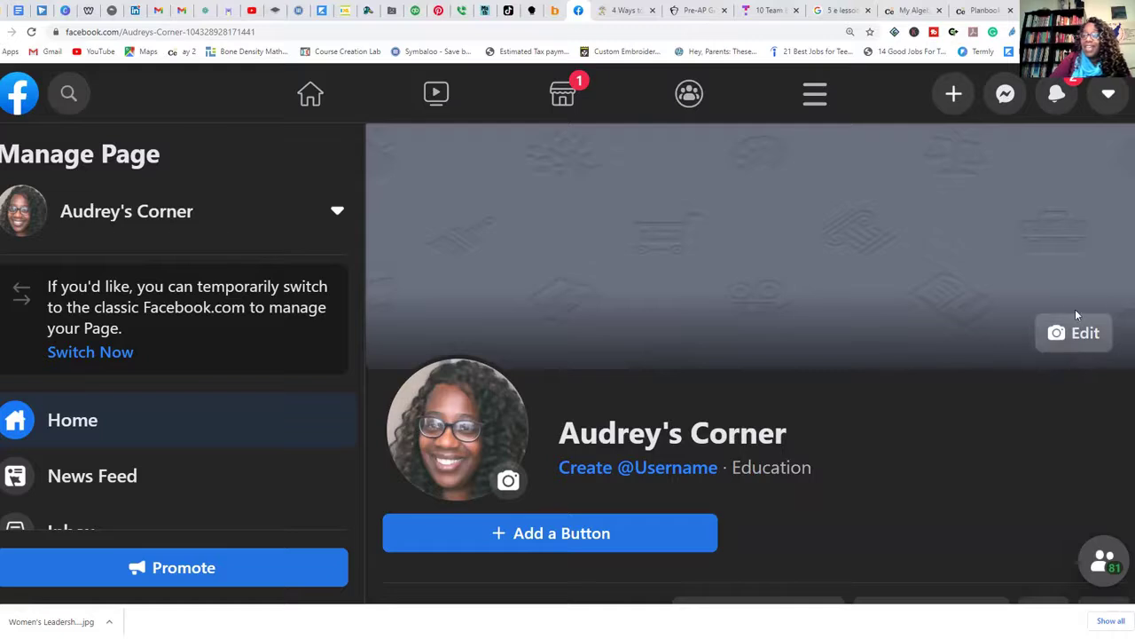
{"action": "left_click", "coordinate": [1060, 338]}
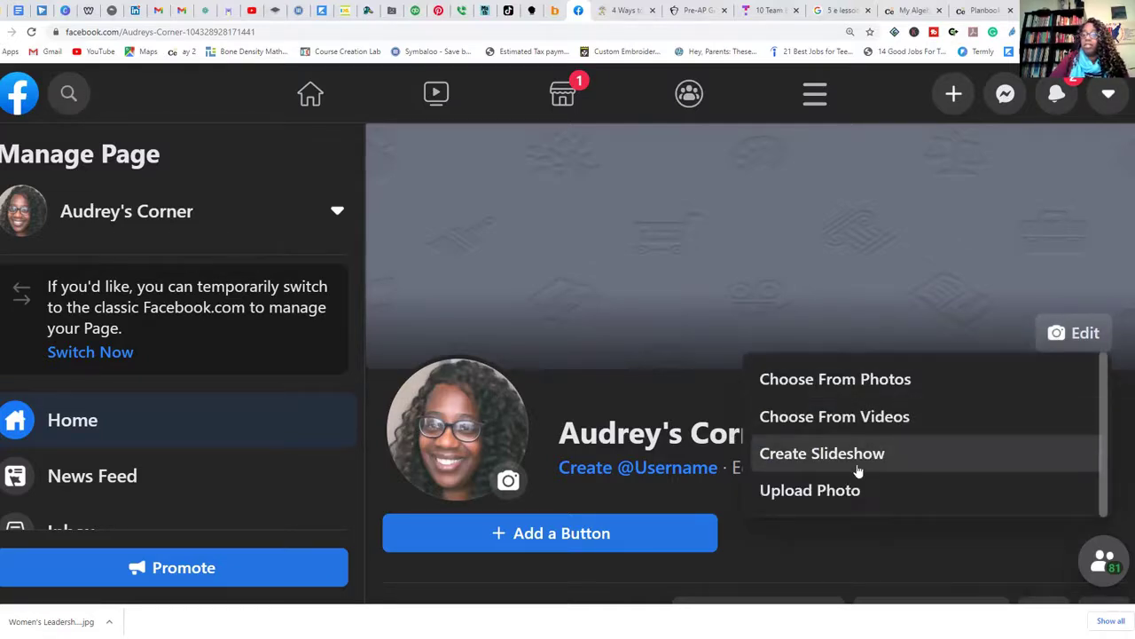
{"action": "left_click", "coordinate": [845, 493]}
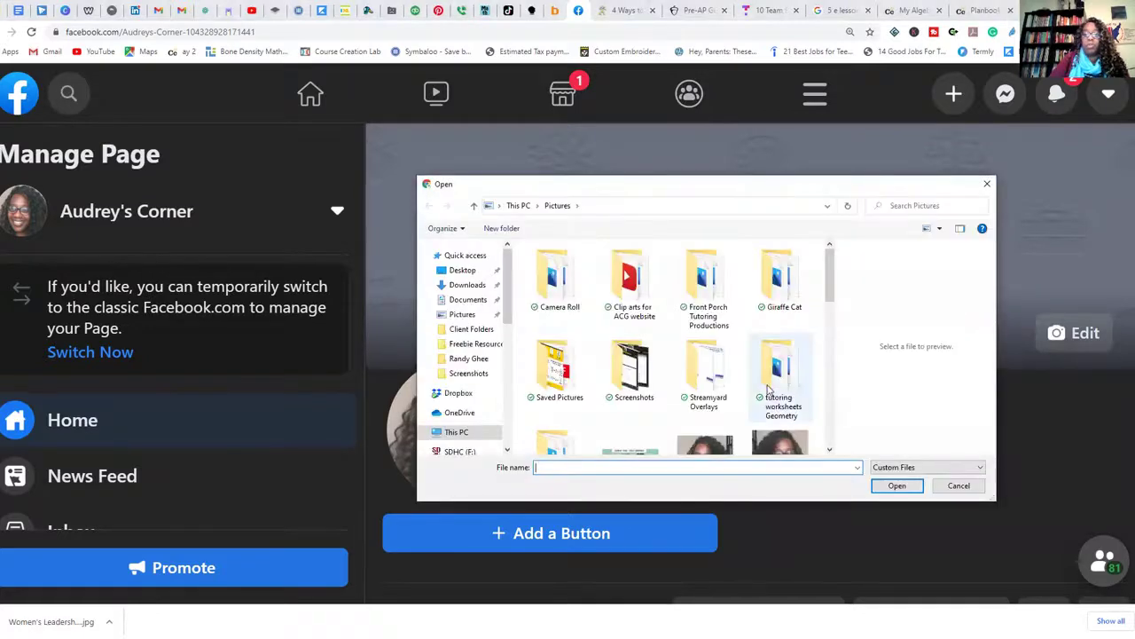
{"action": "scroll", "coordinate": [770, 391], "scroll_direction": "down", "scroll_amount": 10}
{"action": "scroll", "coordinate": [767, 377], "scroll_direction": "down", "scroll_amount": 1}
{"action": "scroll", "coordinate": [701, 337], "scroll_direction": "up", "scroll_amount": 3}
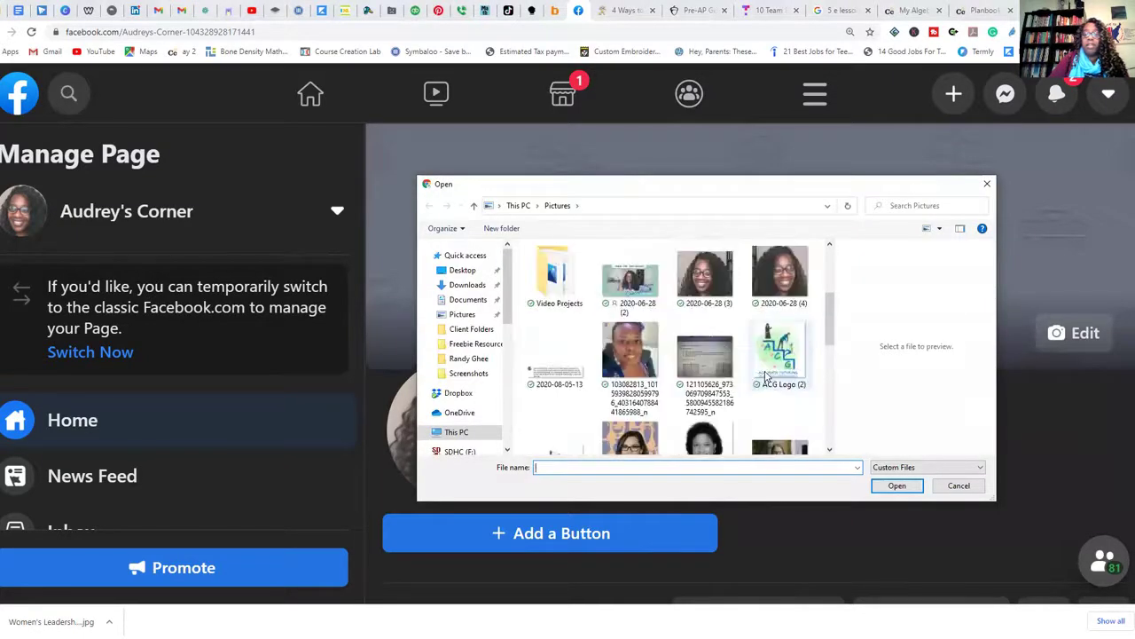
{"action": "double_click", "coordinate": [631, 282]}
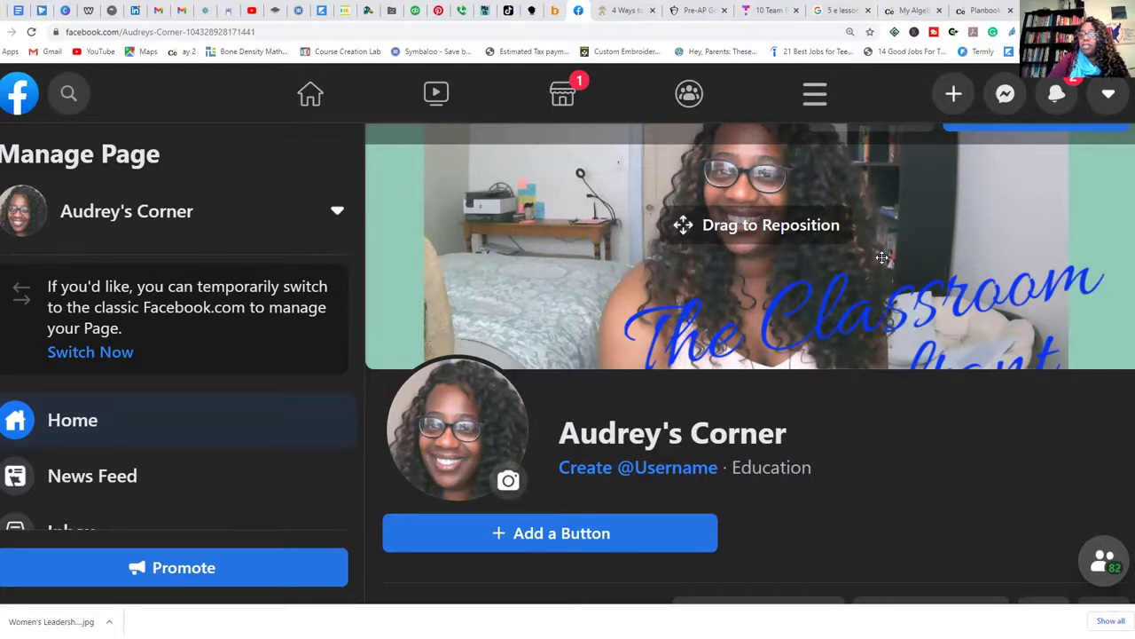
{"action": "left_click_drag", "start_coordinate": [881, 257], "coordinate": [880, 313]}
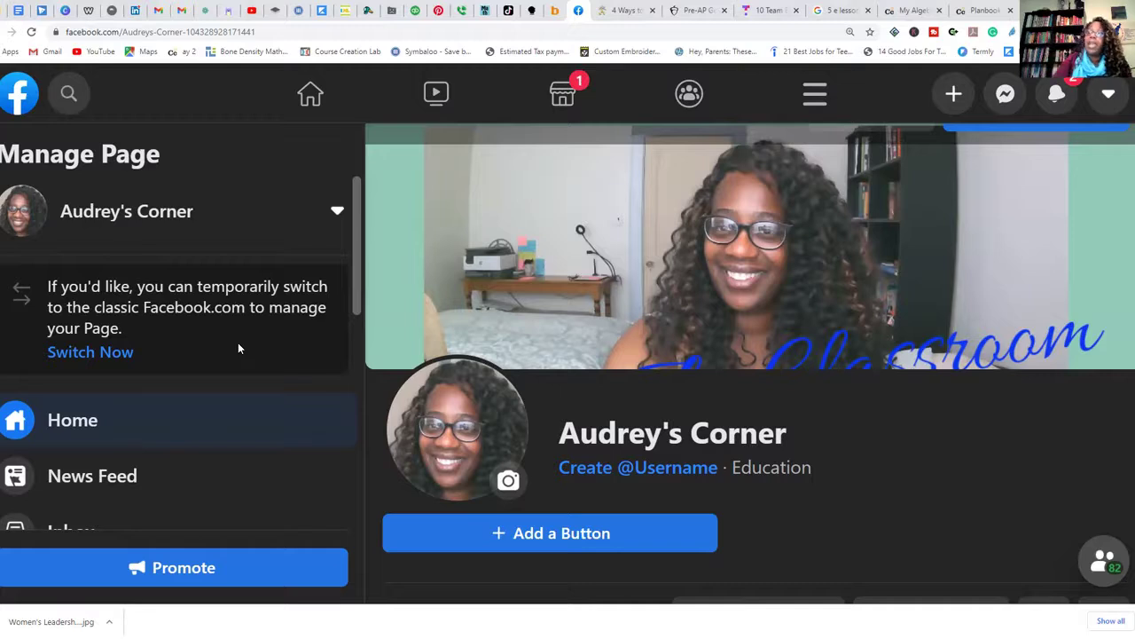
Step: Look through the page management options from Home down to Edit Page Info and Settings
{"action": "scroll", "coordinate": [238, 342], "scroll_direction": "down", "scroll_amount": 2}
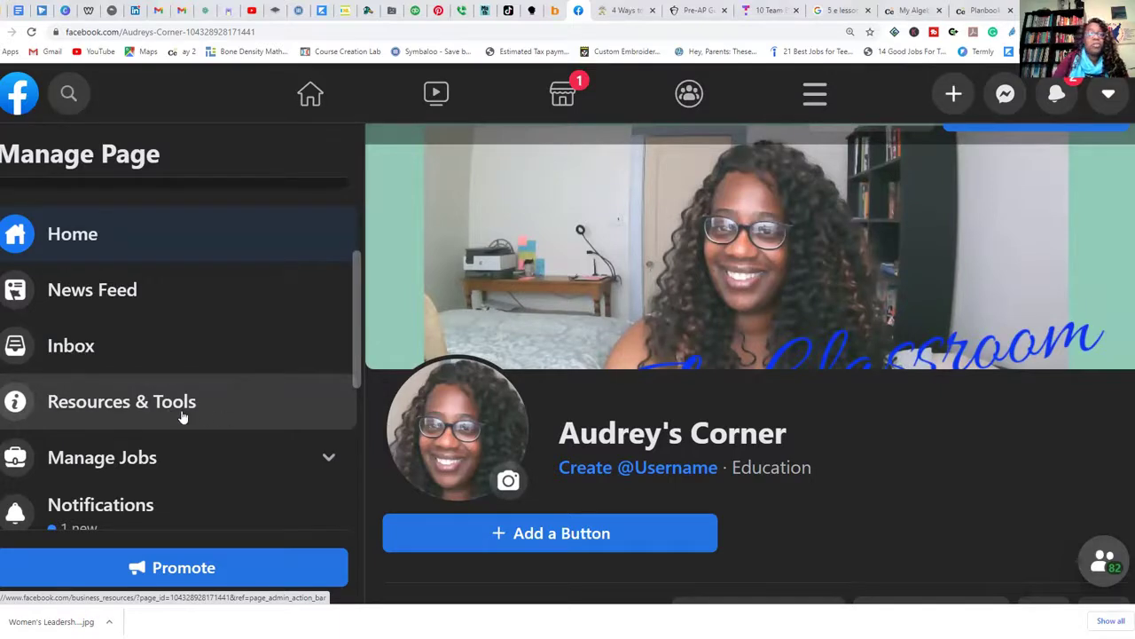
{"action": "scroll", "coordinate": [165, 401], "scroll_direction": "down", "scroll_amount": 3}
{"action": "scroll", "coordinate": [168, 394], "scroll_direction": "down", "scroll_amount": 1}
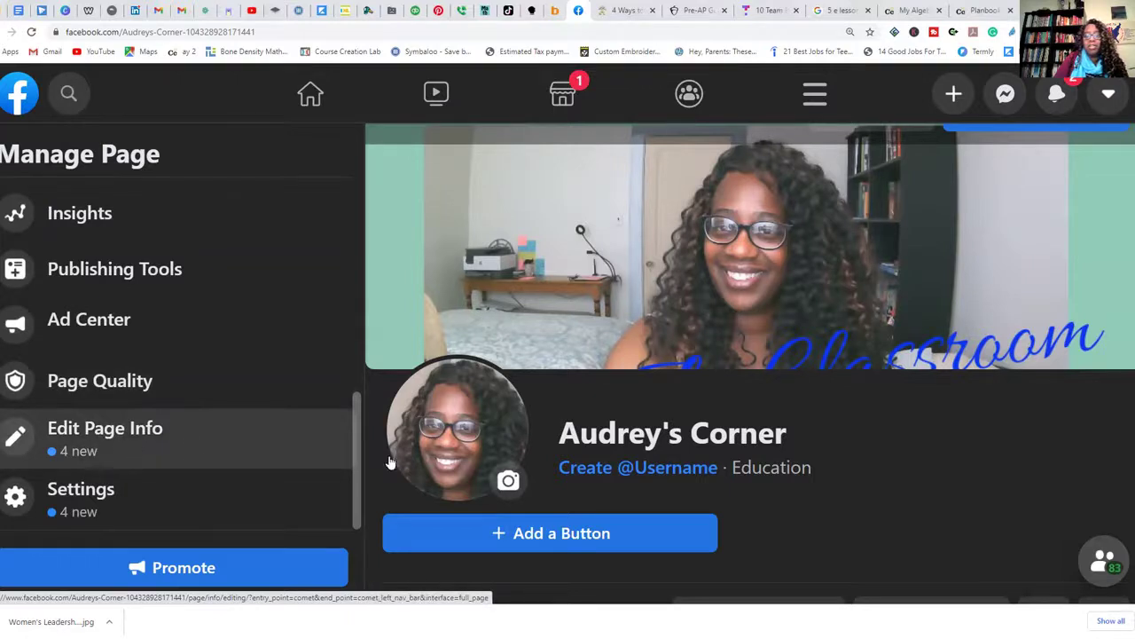
Step: Start adding a page button and look through the visitor actions offered, from Follow down to Shop Now
{"action": "scroll", "coordinate": [922, 432], "scroll_direction": "down", "scroll_amount": 2}
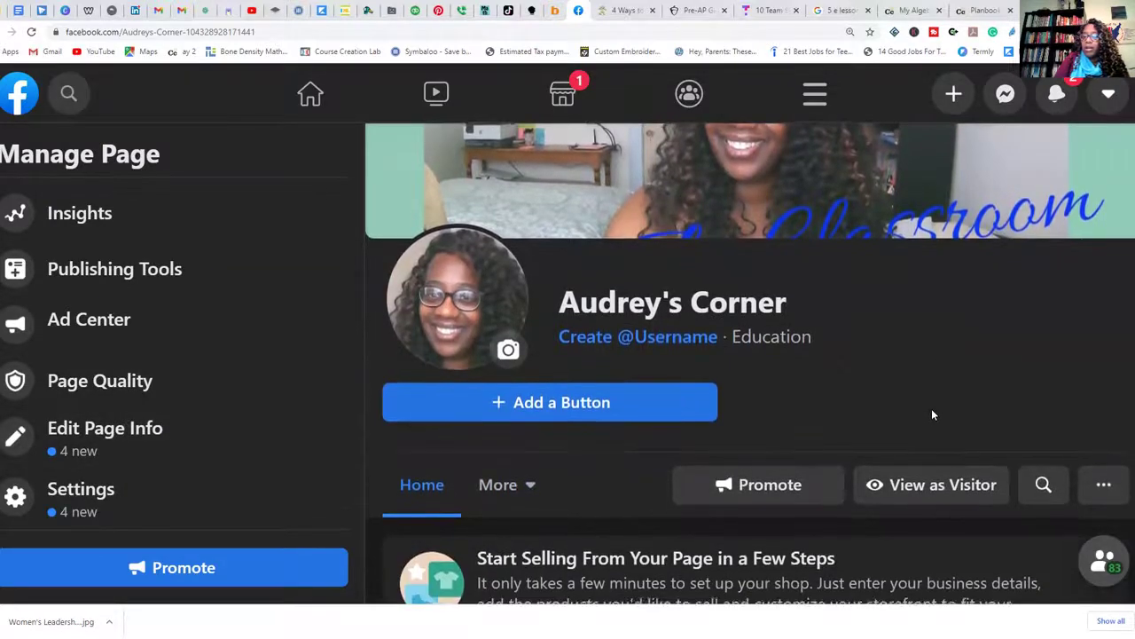
{"action": "scroll", "coordinate": [932, 410], "scroll_direction": "down", "scroll_amount": 1}
{"action": "left_click", "coordinate": [547, 346]}
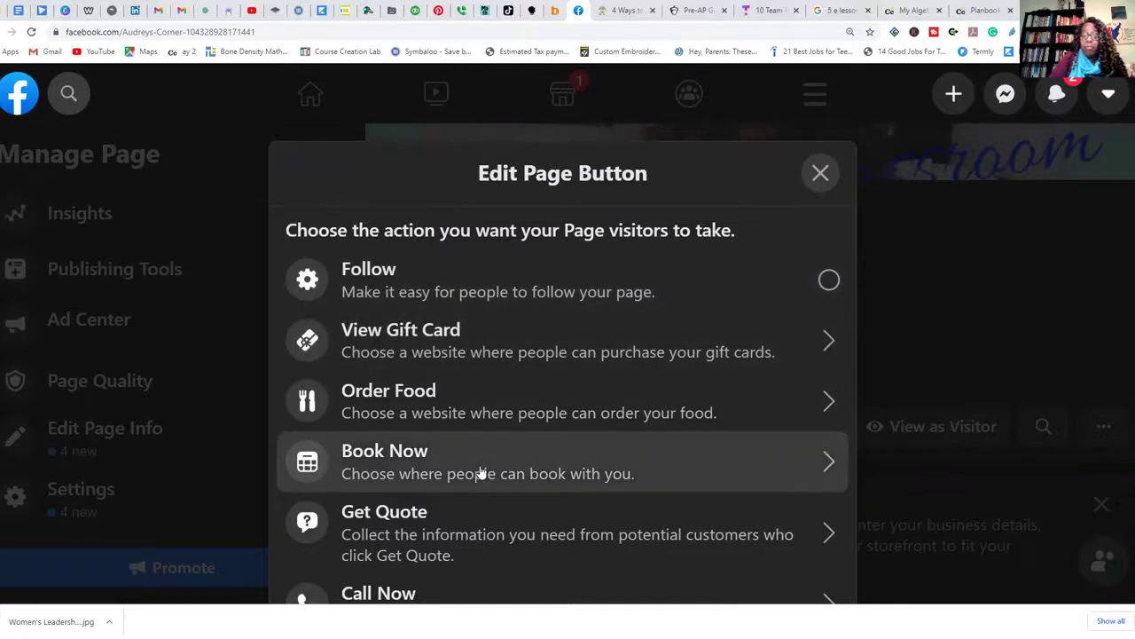
{"action": "scroll", "coordinate": [481, 472], "scroll_direction": "down", "scroll_amount": 2}
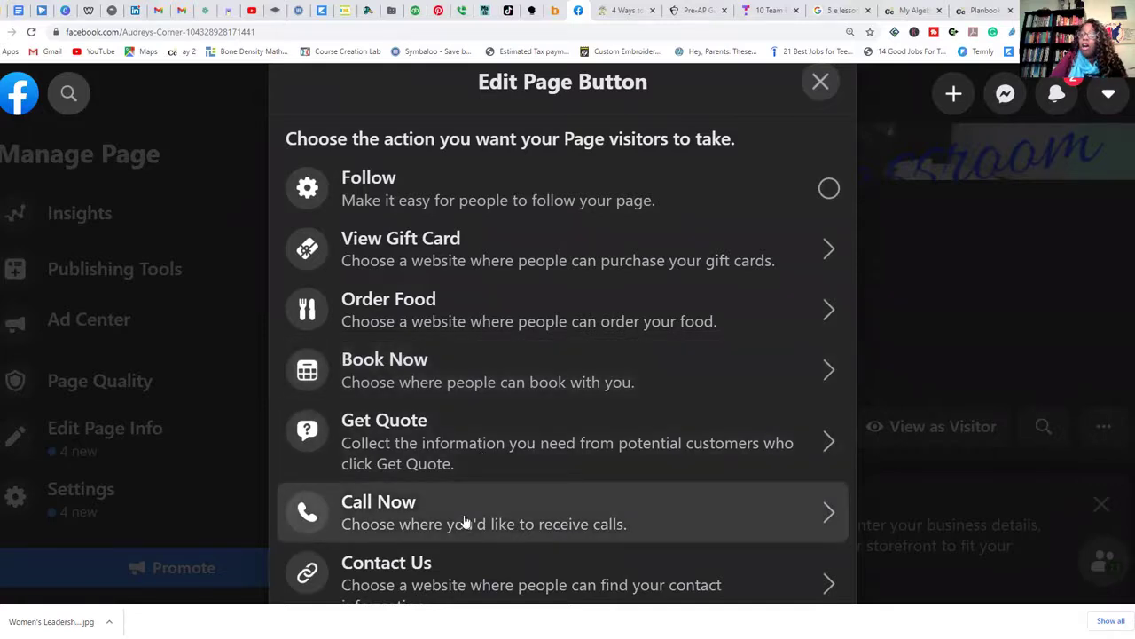
{"action": "scroll", "coordinate": [466, 524], "scroll_direction": "down", "scroll_amount": 2}
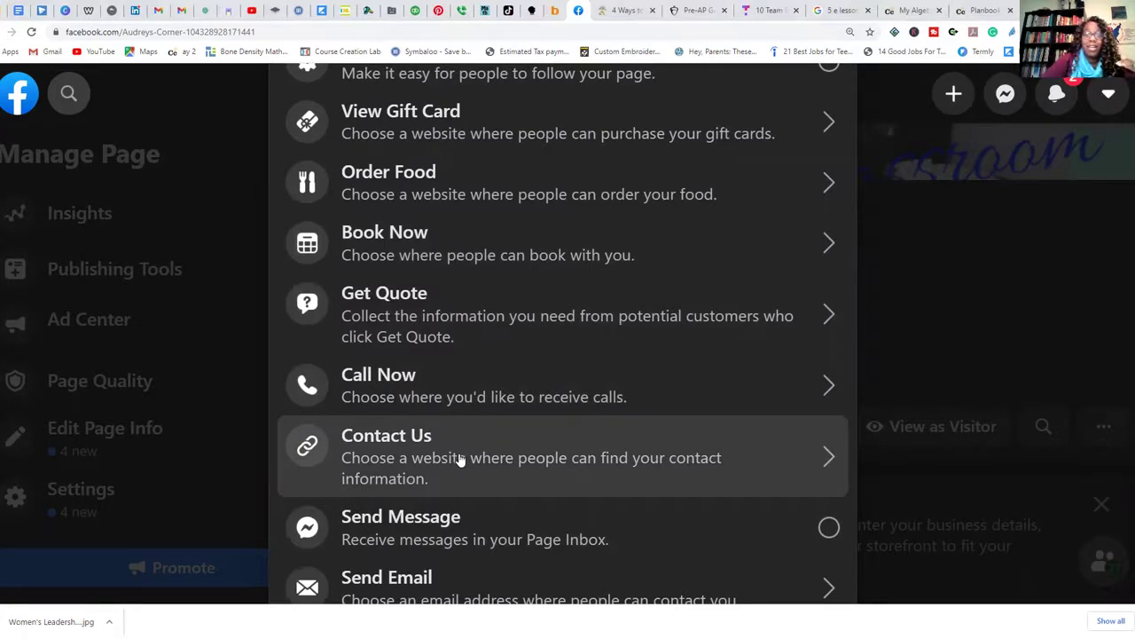
{"action": "scroll", "coordinate": [460, 461], "scroll_direction": "down", "scroll_amount": 3}
{"action": "scroll", "coordinate": [461, 448], "scroll_direction": "down", "scroll_amount": 1}
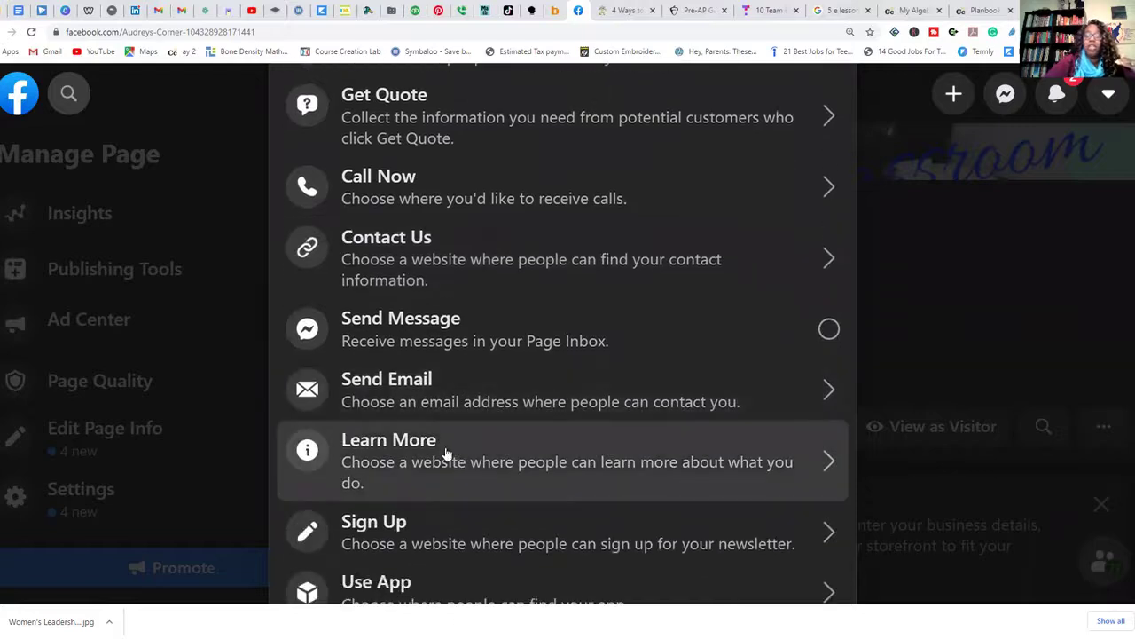
{"action": "scroll", "coordinate": [457, 421], "scroll_direction": "down", "scroll_amount": 3}
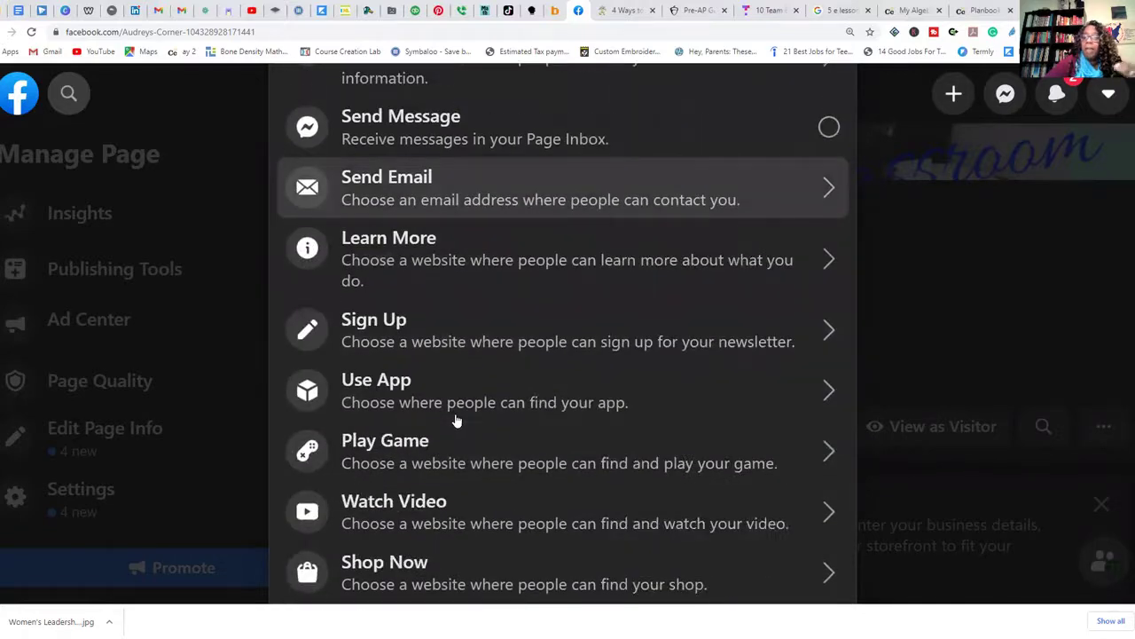
{"action": "scroll", "coordinate": [456, 420], "scroll_direction": "down", "scroll_amount": 2}
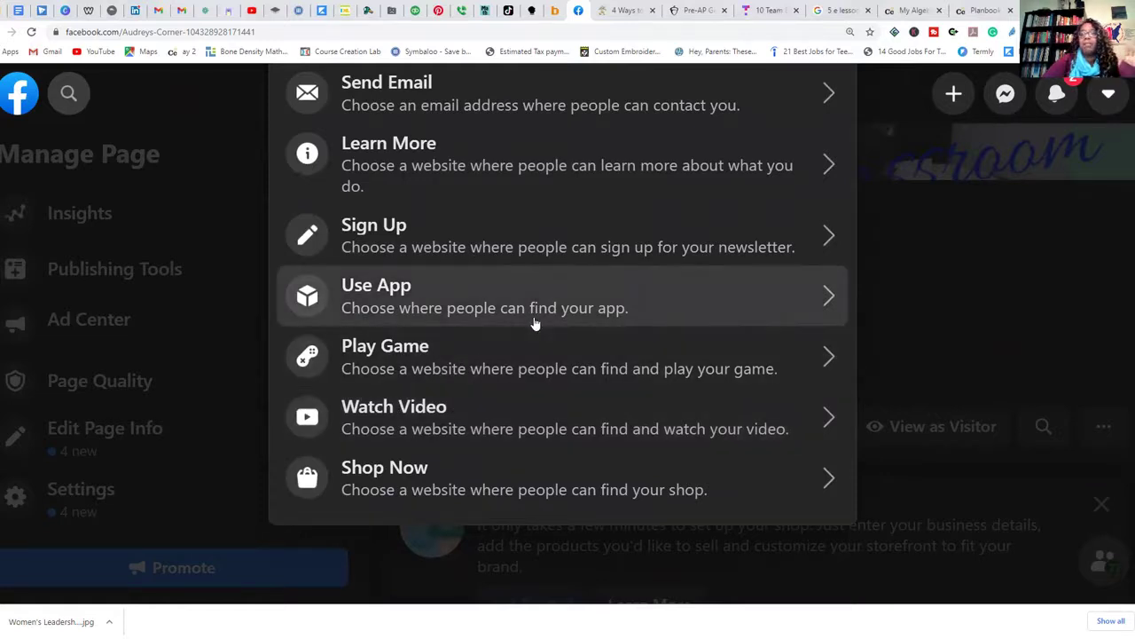
{"action": "scroll", "coordinate": [535, 324], "scroll_direction": "up", "scroll_amount": 5}
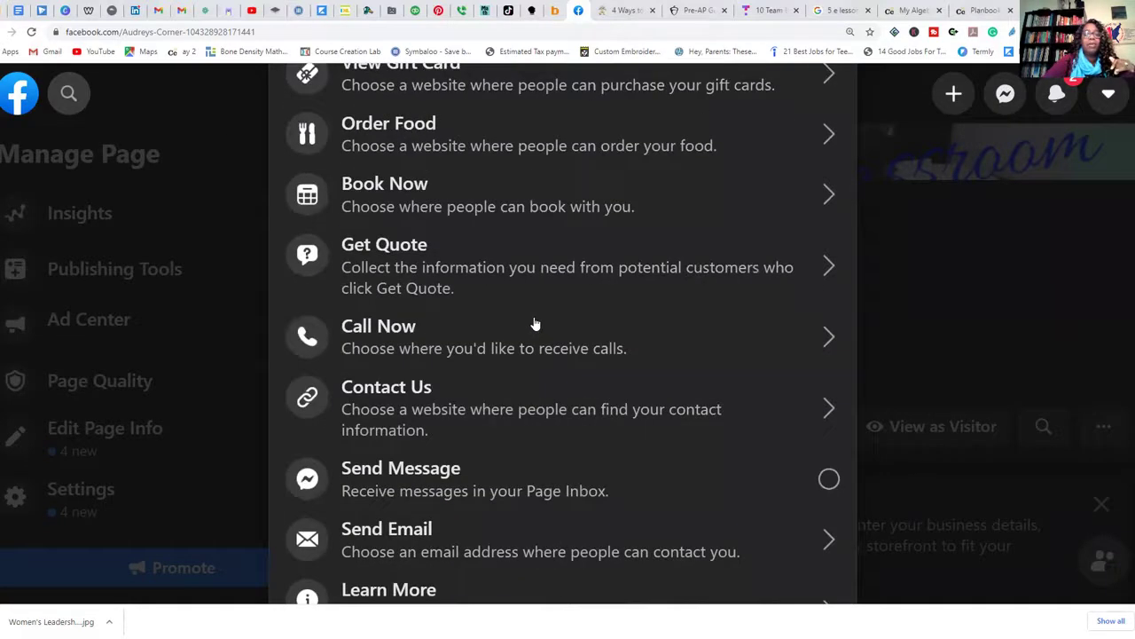
{"action": "scroll", "coordinate": [534, 324], "scroll_direction": "up", "scroll_amount": 1}
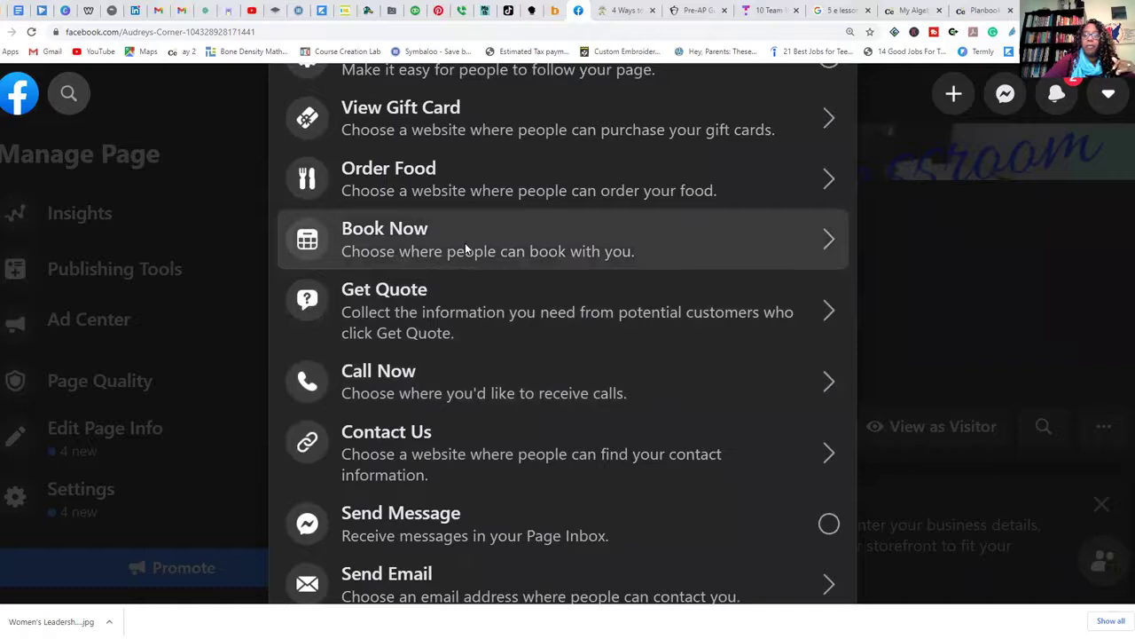
Step: Choose Book Now with Appointments on Facebook as the page button and continue to the availability setup
{"action": "left_click", "coordinate": [465, 248]}
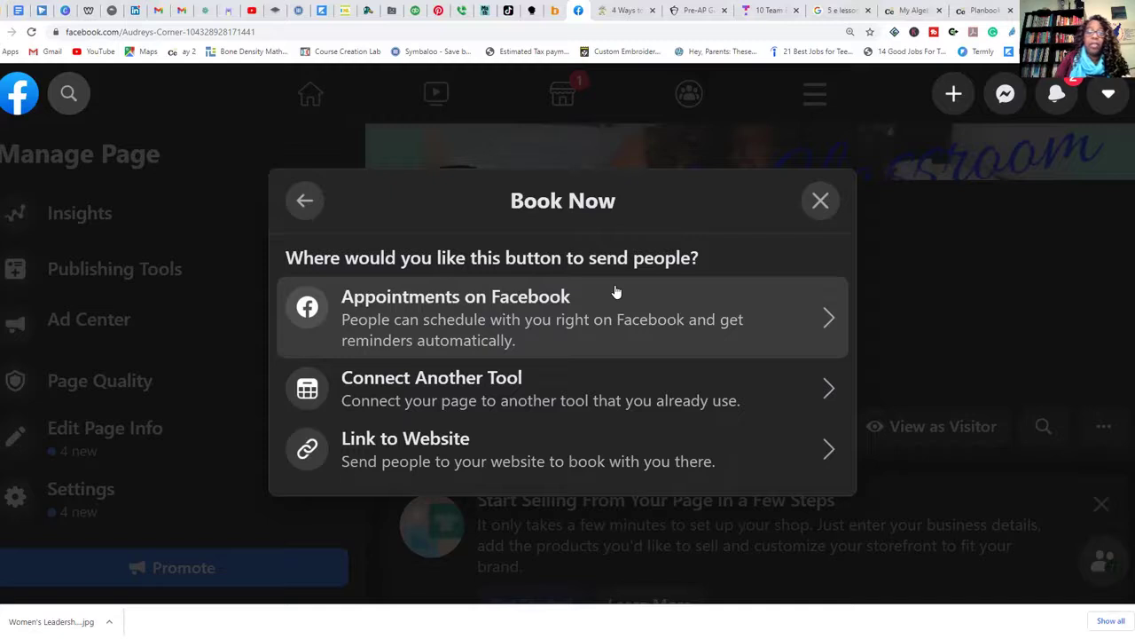
{"action": "left_click", "coordinate": [737, 322]}
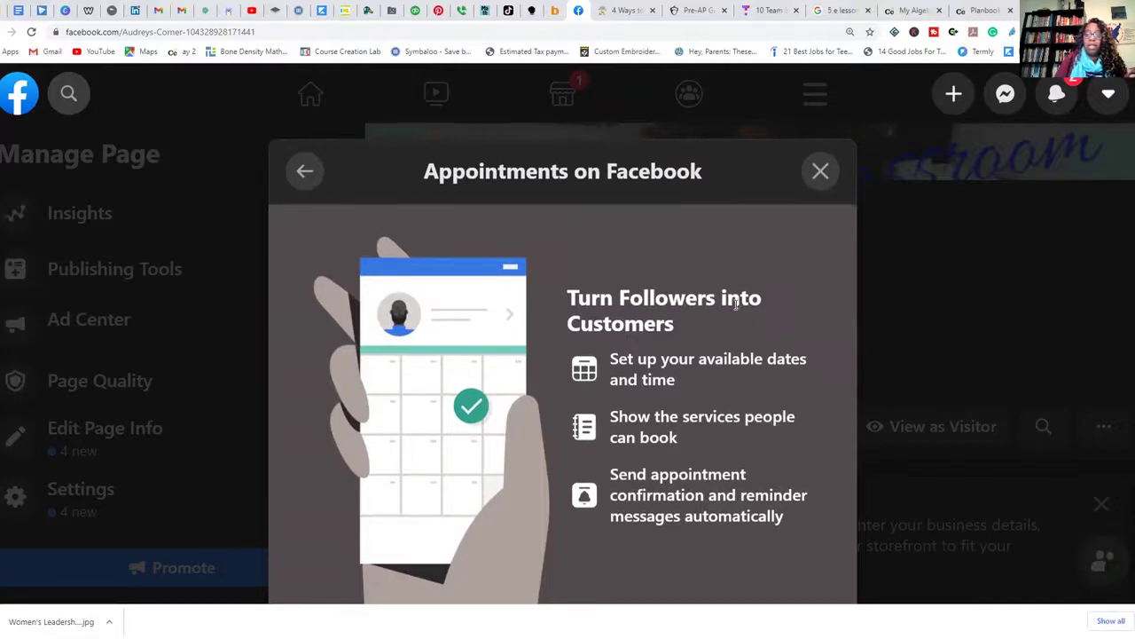
{"action": "scroll", "coordinate": [735, 311], "scroll_direction": "down", "scroll_amount": 2}
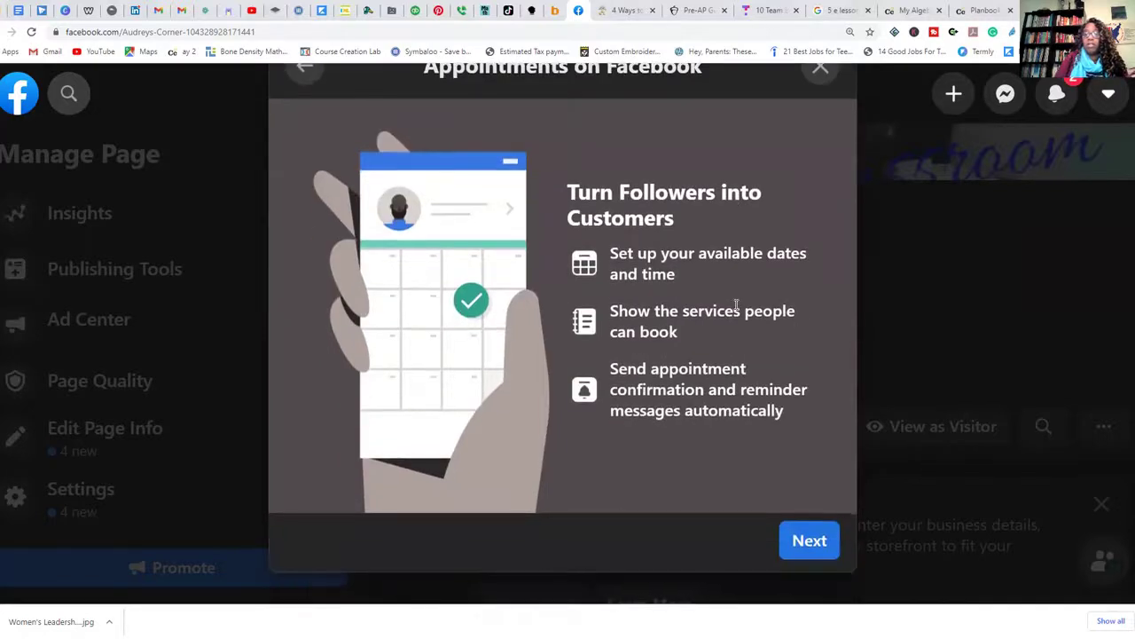
{"action": "left_click", "coordinate": [810, 547]}
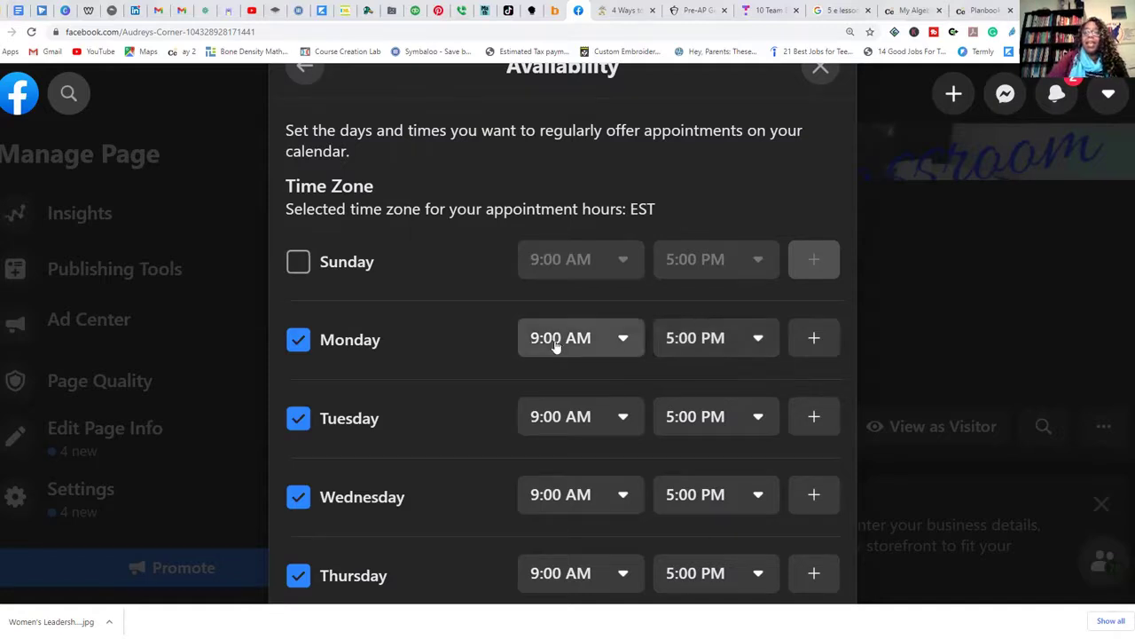
Step: Review the weekly appointment hours and accept Monday to Friday, 9:00 AM to 5:00 PM, with Saturday and Sunday unselected
{"action": "scroll", "coordinate": [590, 484], "scroll_direction": "down", "scroll_amount": 1}
{"action": "scroll", "coordinate": [590, 486], "scroll_direction": "down", "scroll_amount": 3}
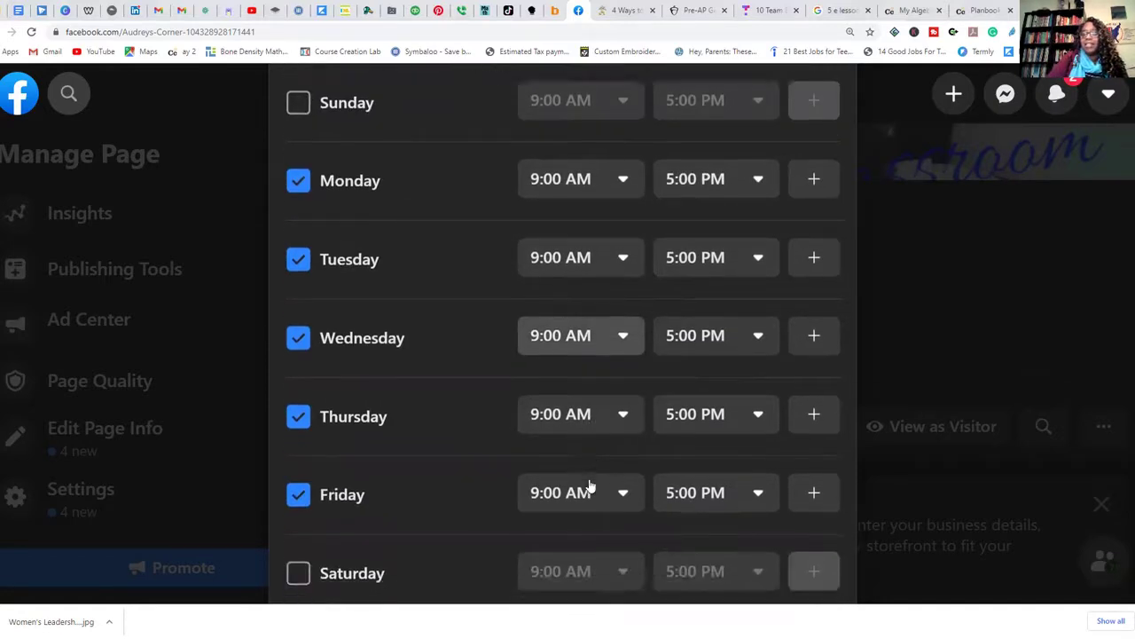
{"action": "scroll", "coordinate": [590, 486], "scroll_direction": "up", "scroll_amount": 3}
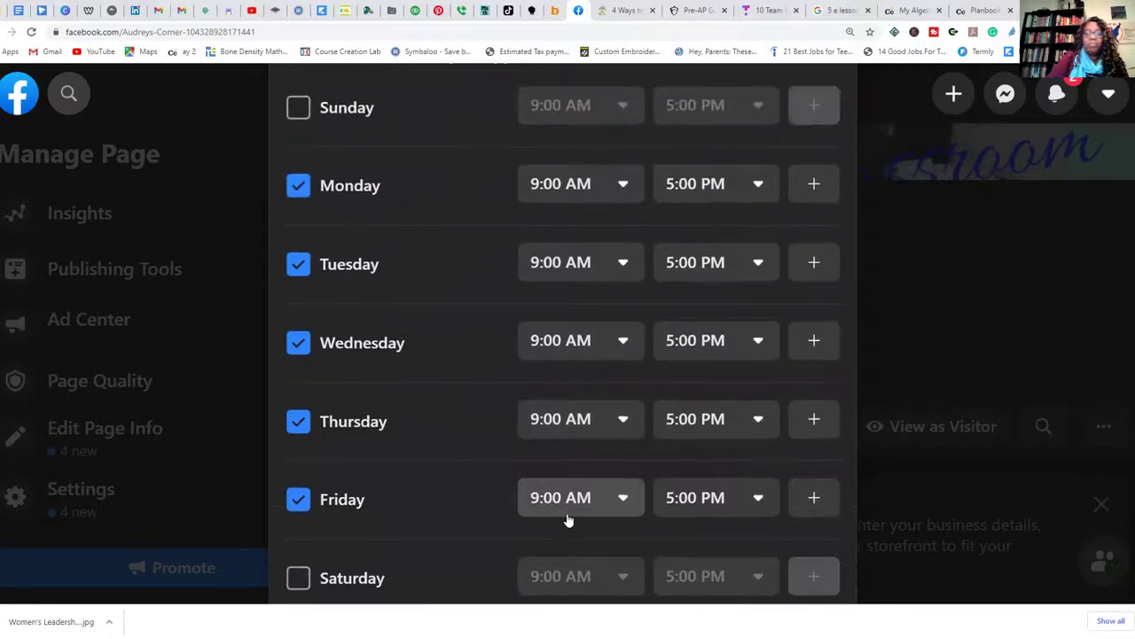
{"action": "scroll", "coordinate": [567, 518], "scroll_direction": "up", "scroll_amount": 2}
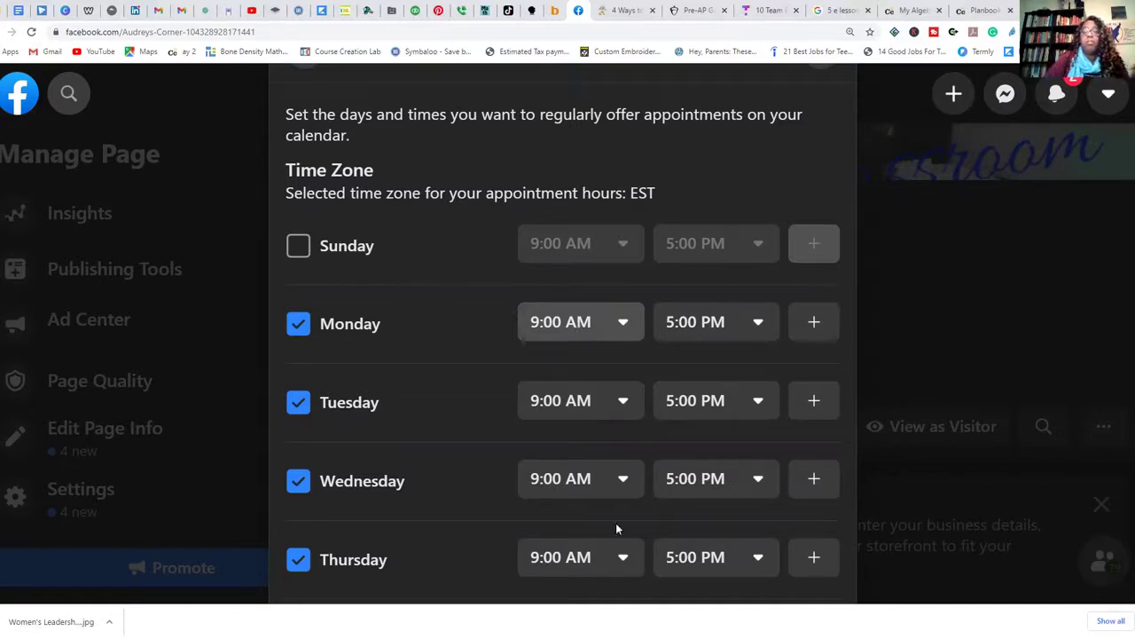
{"action": "scroll", "coordinate": [689, 438], "scroll_direction": "down", "scroll_amount": 4}
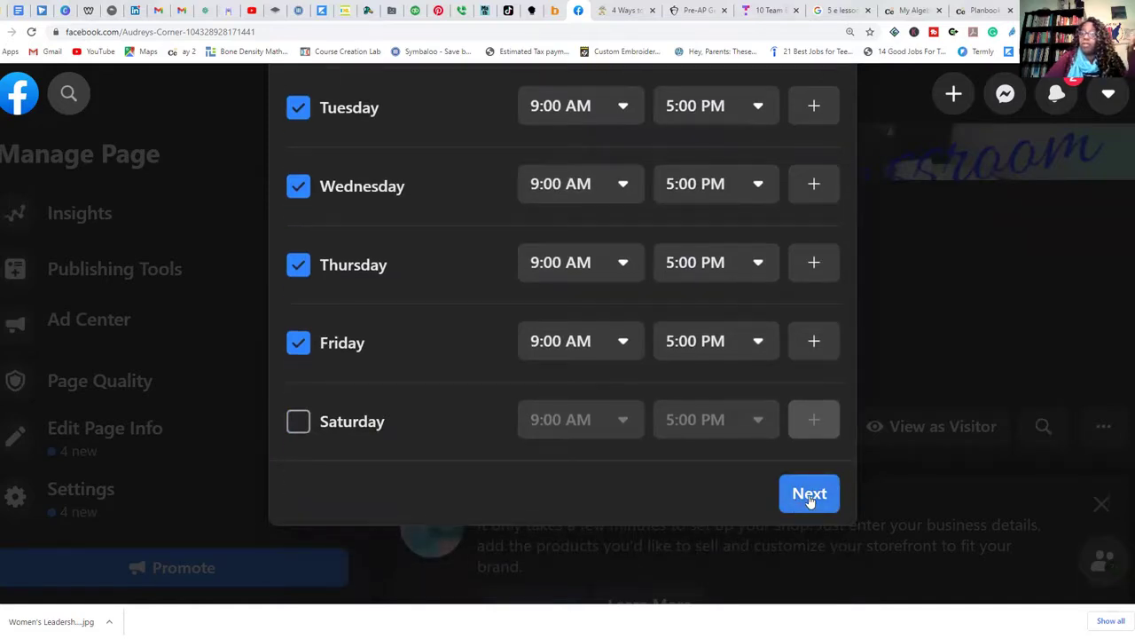
{"action": "left_click", "coordinate": [809, 498]}
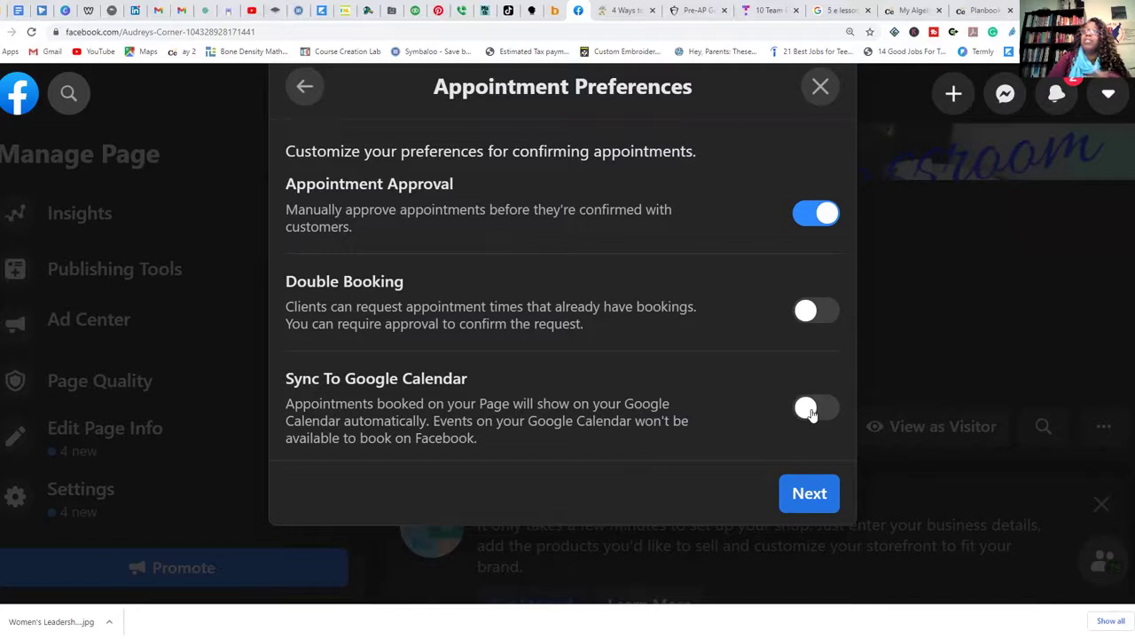
Step: Accept the preferences with Appointment Approval on and Double Booking and Google Calendar sync off, and skip the services review
{"action": "left_click", "coordinate": [811, 499]}
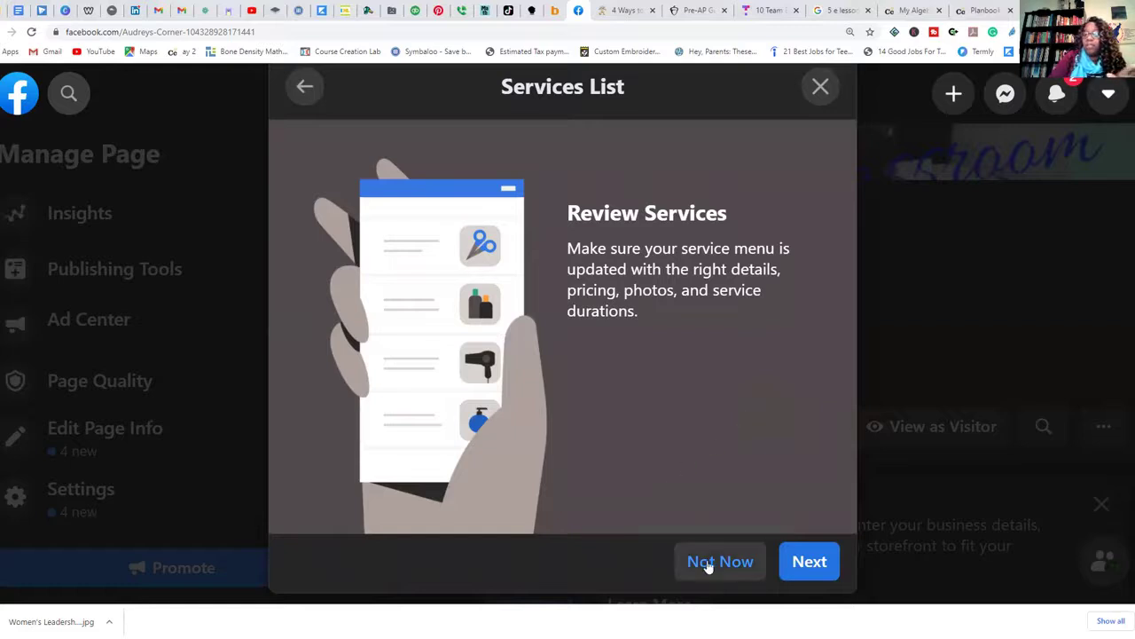
{"action": "right_click", "coordinate": [707, 561]}
{"action": "left_click", "coordinate": [707, 561]}
{"action": "left_click", "coordinate": [706, 561]}
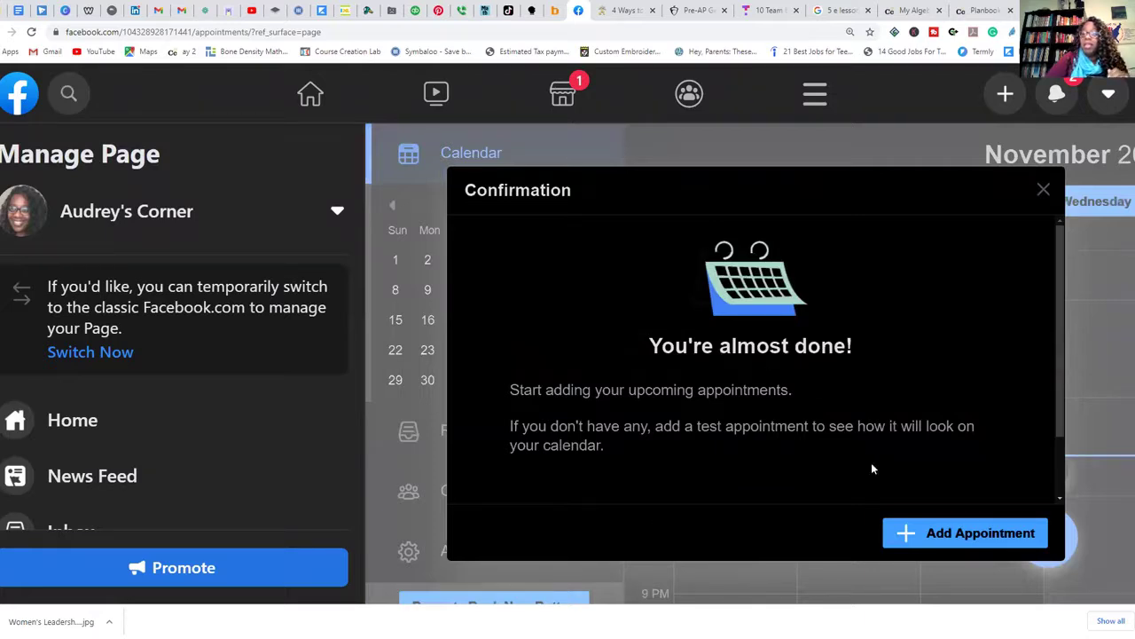
Step: Dismiss the appointment confirmation dialog without adding an appointment and look over the evening hours in the weekly calendar
{"action": "left_click", "coordinate": [1044, 191]}
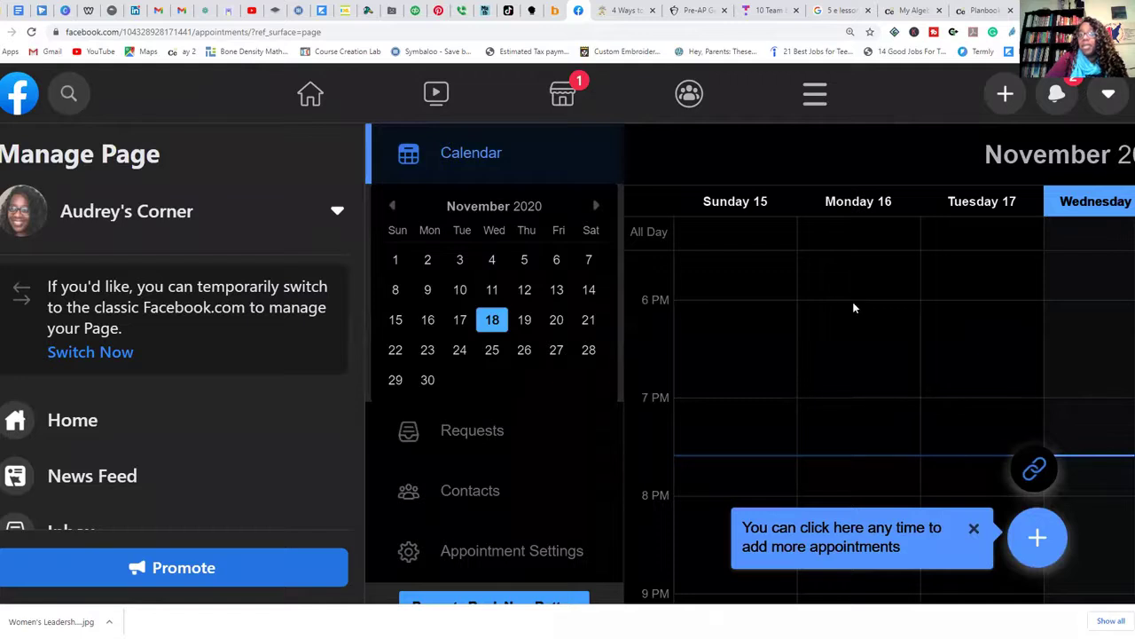
{"action": "scroll", "coordinate": [852, 302], "scroll_direction": "up", "scroll_amount": 1}
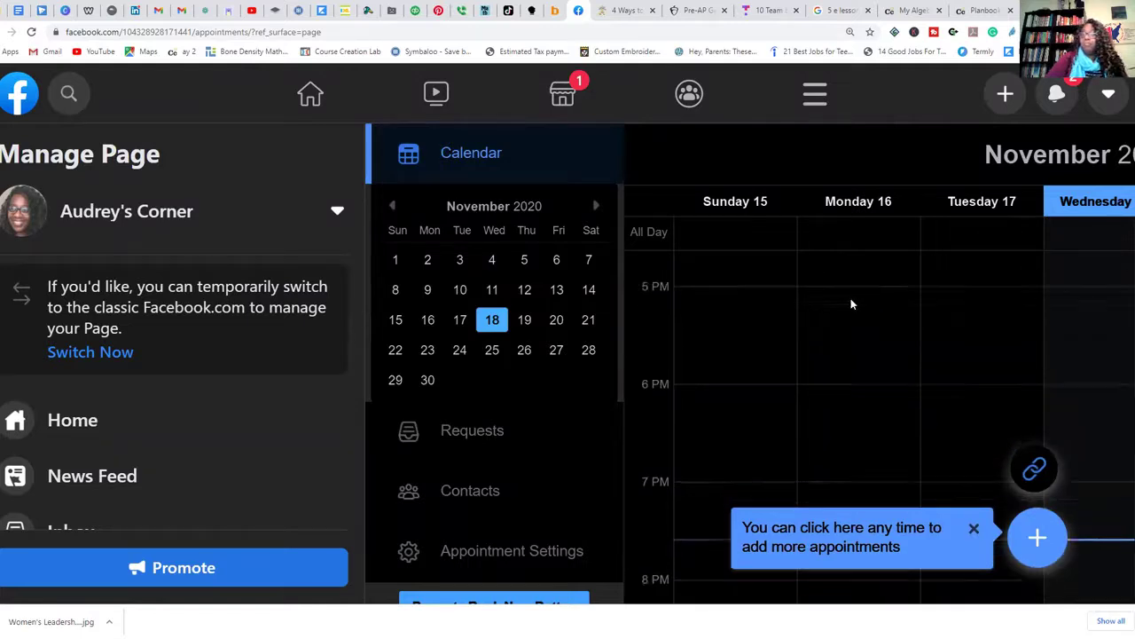
{"action": "scroll", "coordinate": [850, 298], "scroll_direction": "down", "scroll_amount": 5}
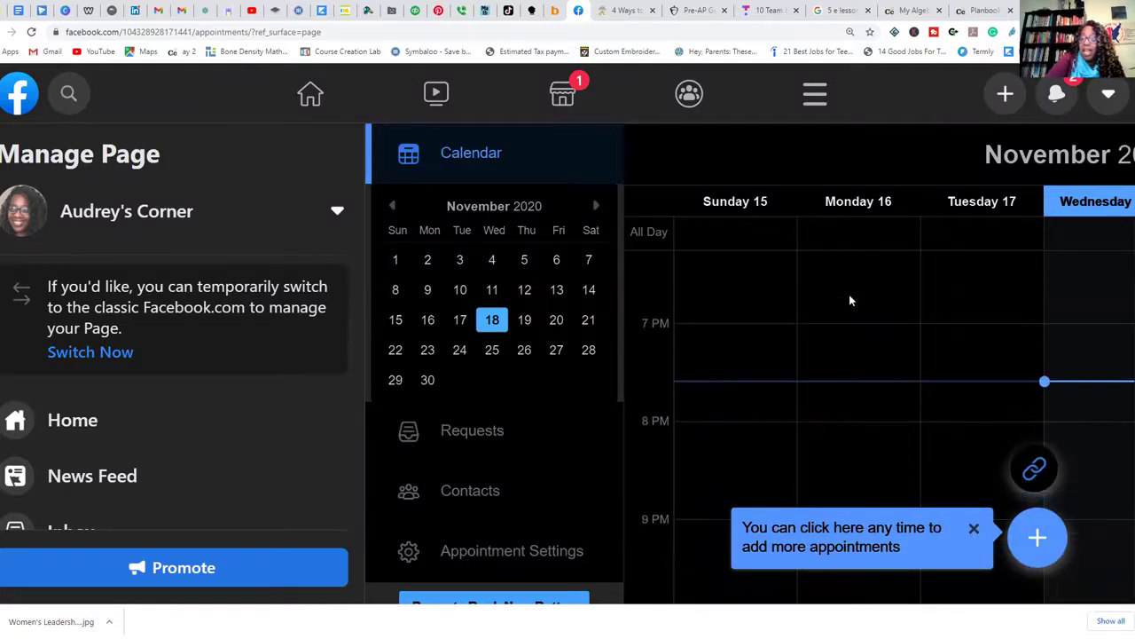
{"action": "scroll", "coordinate": [849, 291], "scroll_direction": "down", "scroll_amount": 1}
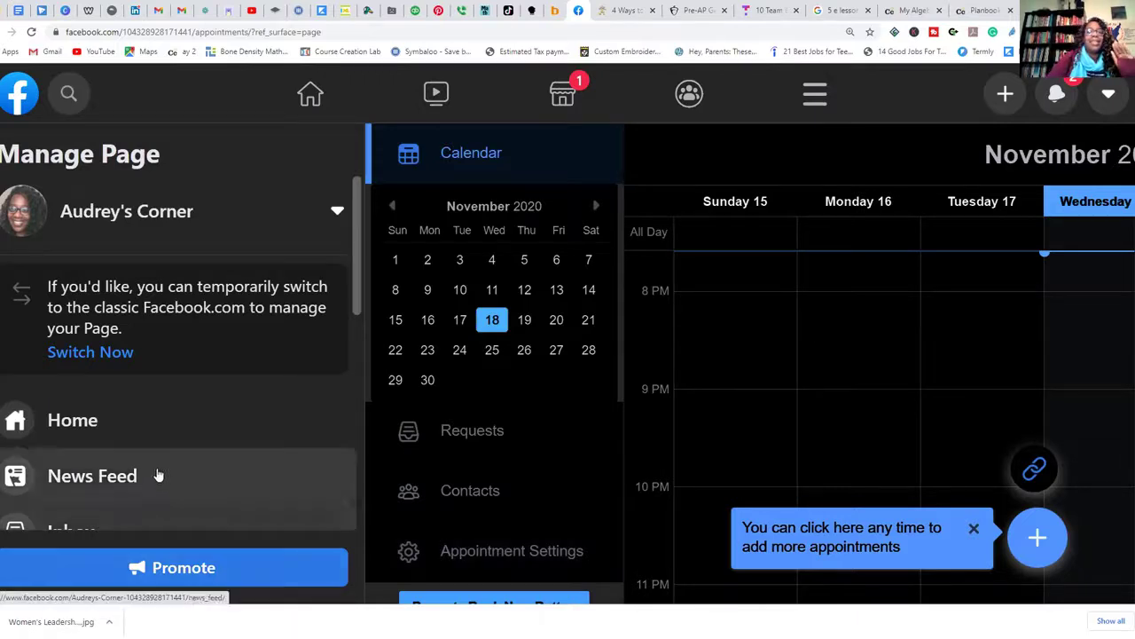
Step: Return to the page's Home and view the Set Your Page up for Success checklist
{"action": "left_click", "coordinate": [127, 432]}
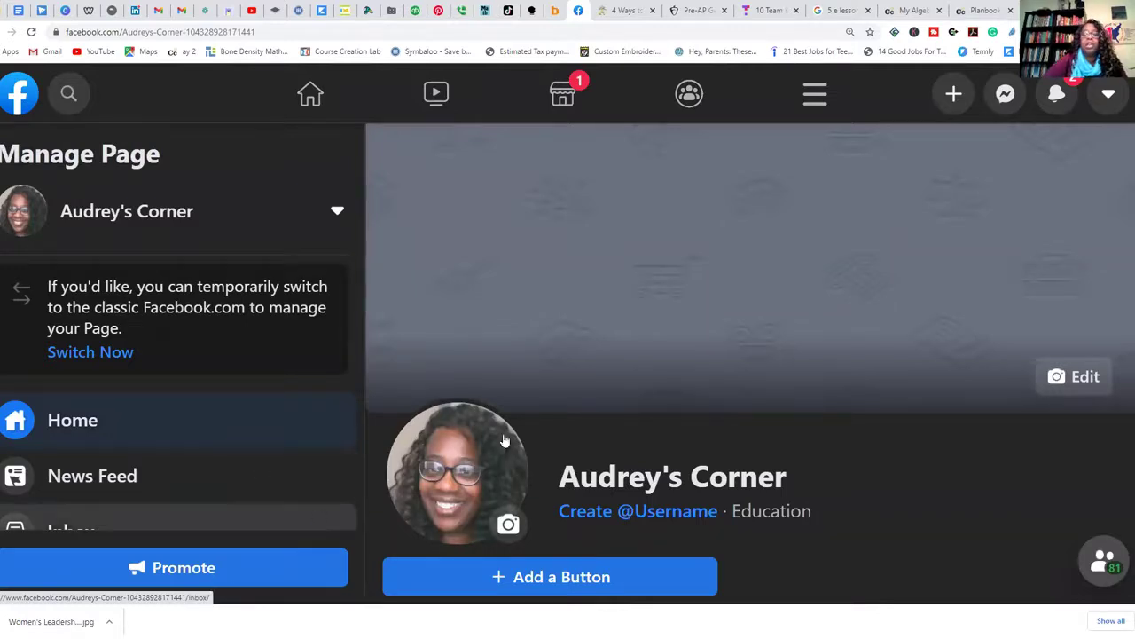
{"action": "scroll", "coordinate": [787, 442], "scroll_direction": "down", "scroll_amount": 4}
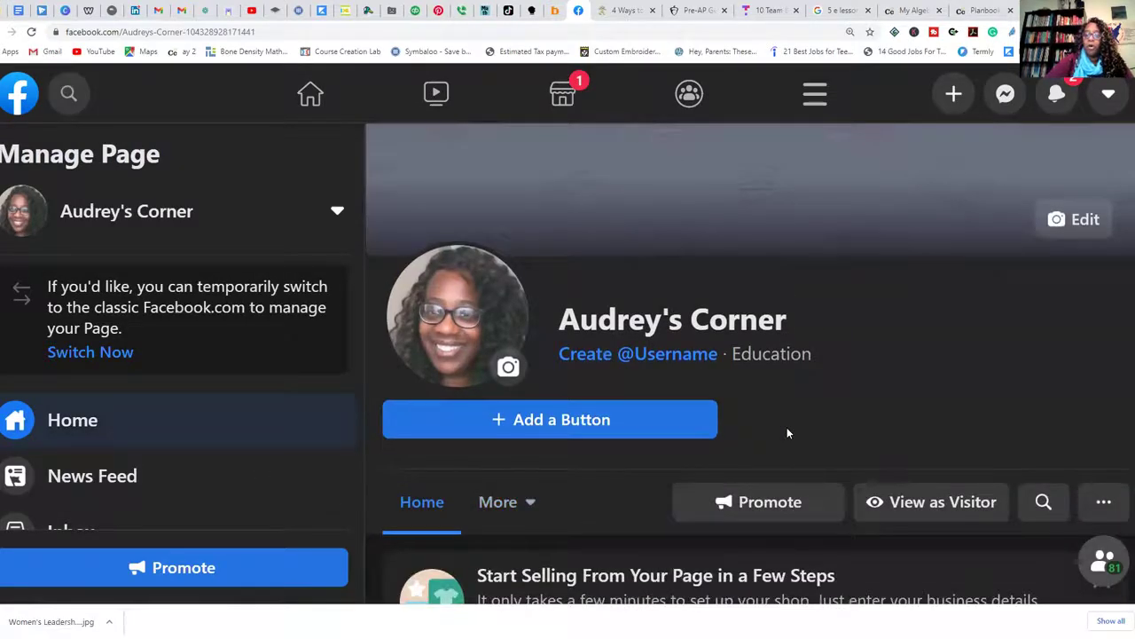
{"action": "scroll", "coordinate": [788, 422], "scroll_direction": "down", "scroll_amount": 3}
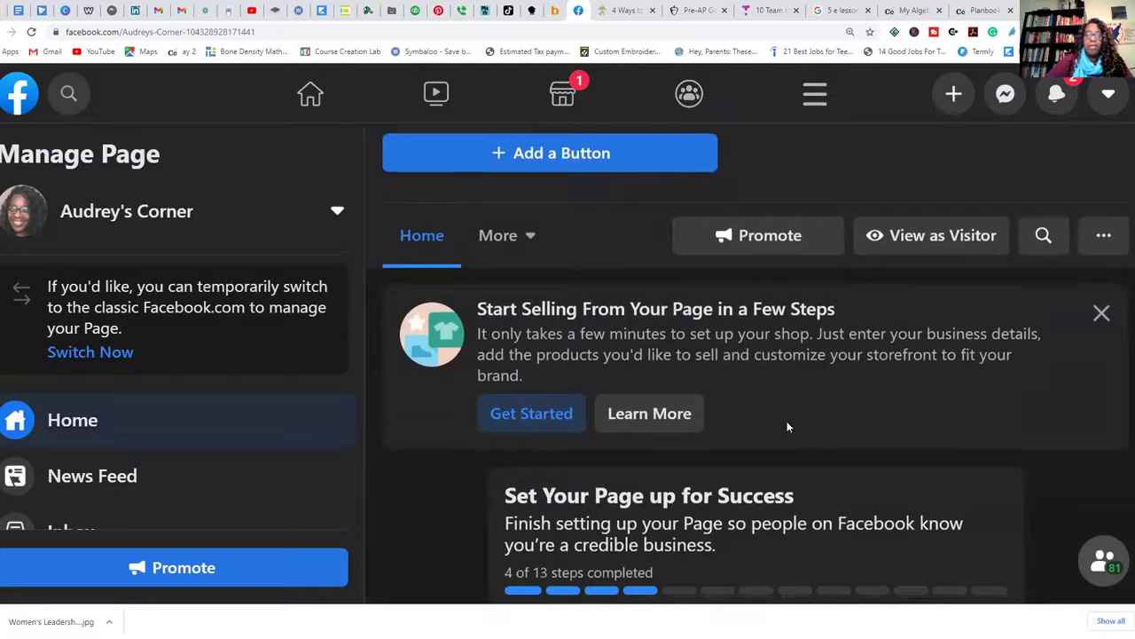
{"action": "scroll", "coordinate": [775, 433], "scroll_direction": "down", "scroll_amount": 2}
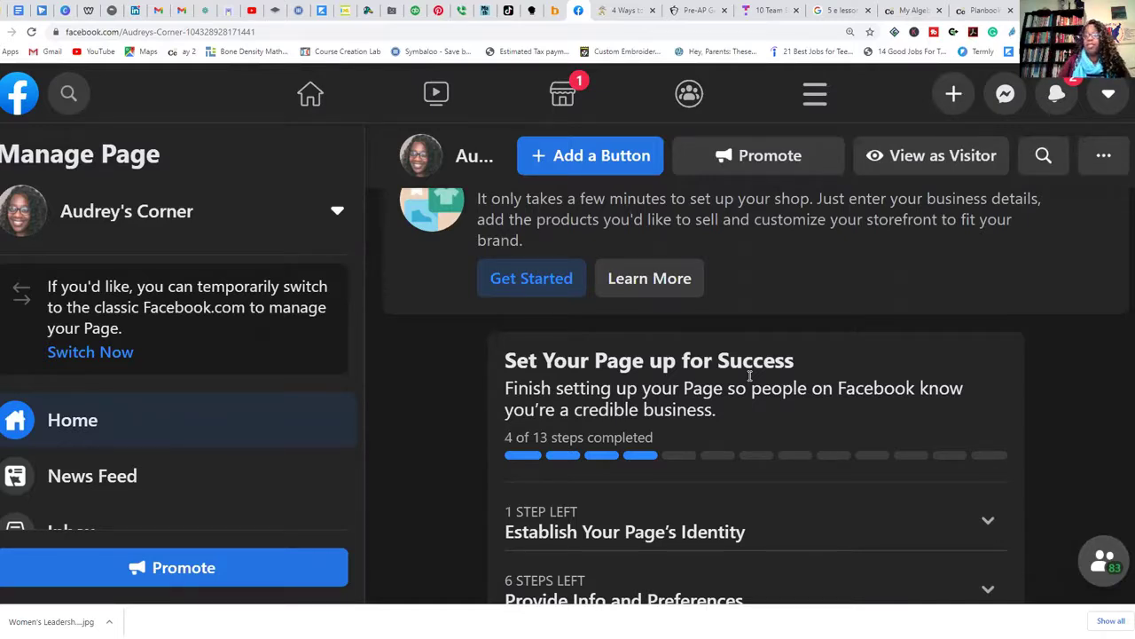
{"action": "scroll", "coordinate": [750, 375], "scroll_direction": "down", "scroll_amount": 3}
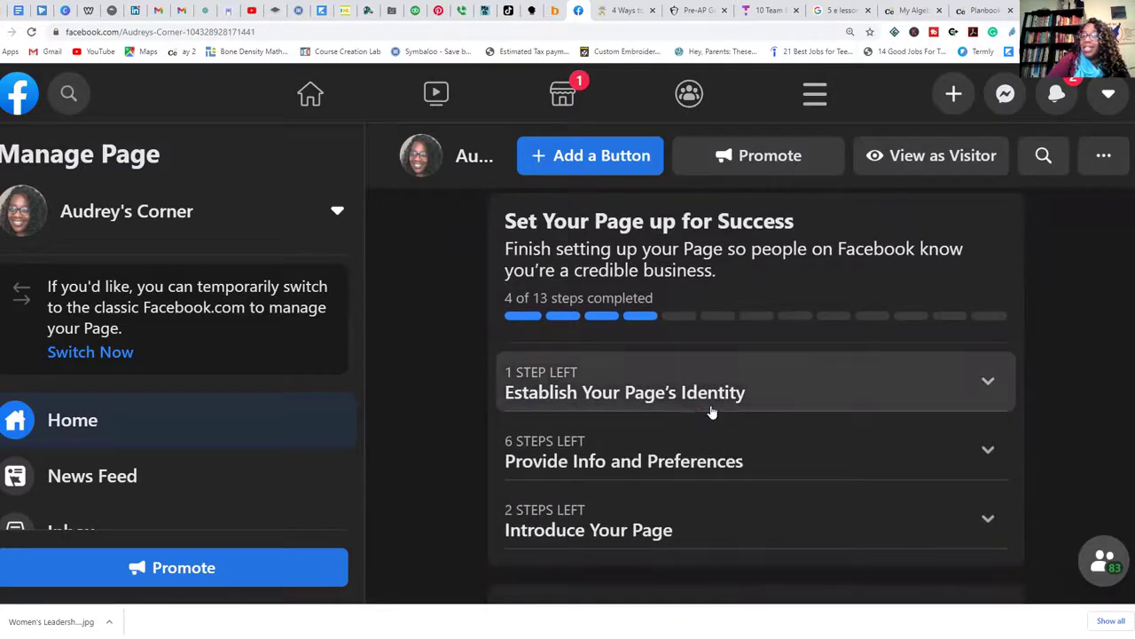
Step: Expand Establish Your Page's Identity in the checklist and look through its tasks, from the cover photo to the description
{"action": "left_click", "coordinate": [988, 383]}
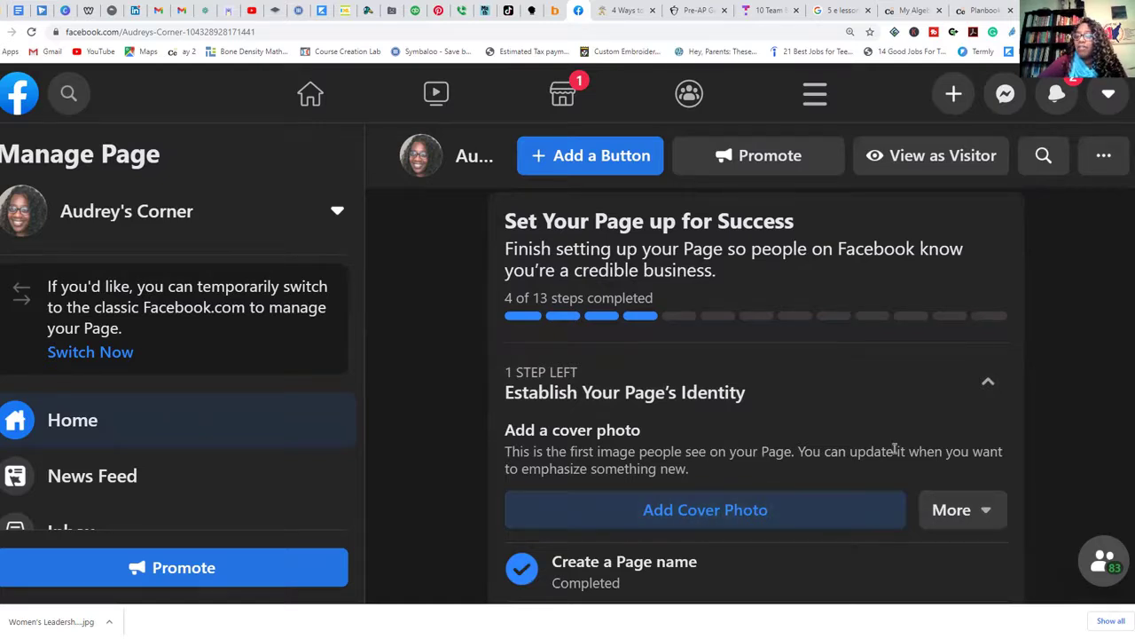
{"action": "left_click_drag", "start_coordinate": [857, 451], "coordinate": [878, 229]}
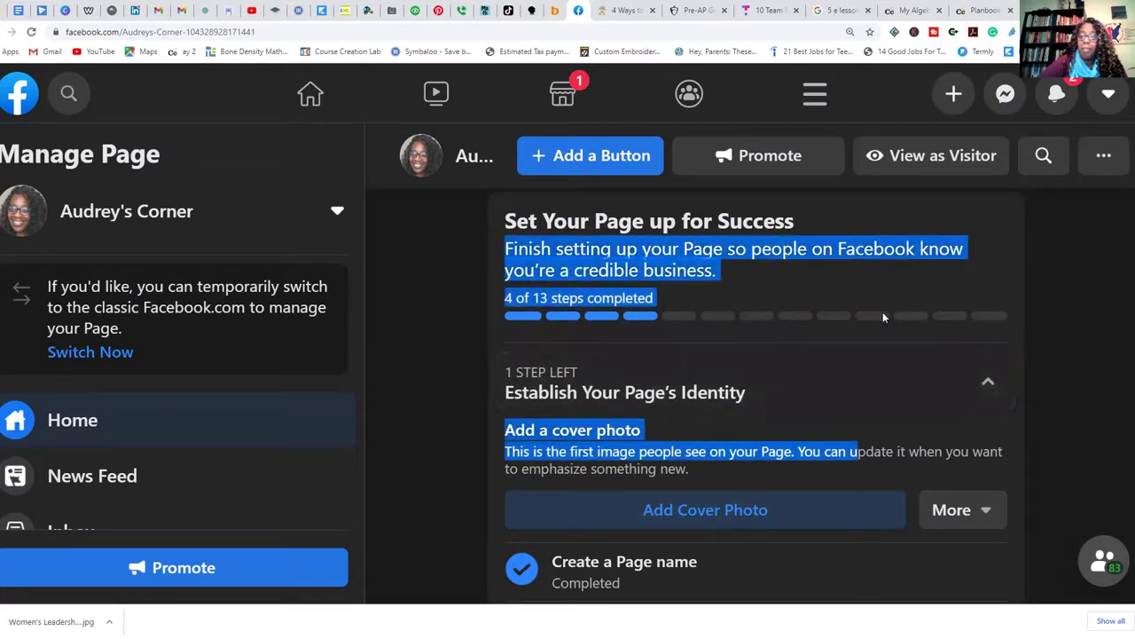
{"action": "left_click", "coordinate": [874, 377]}
{"action": "left_click", "coordinate": [956, 389]}
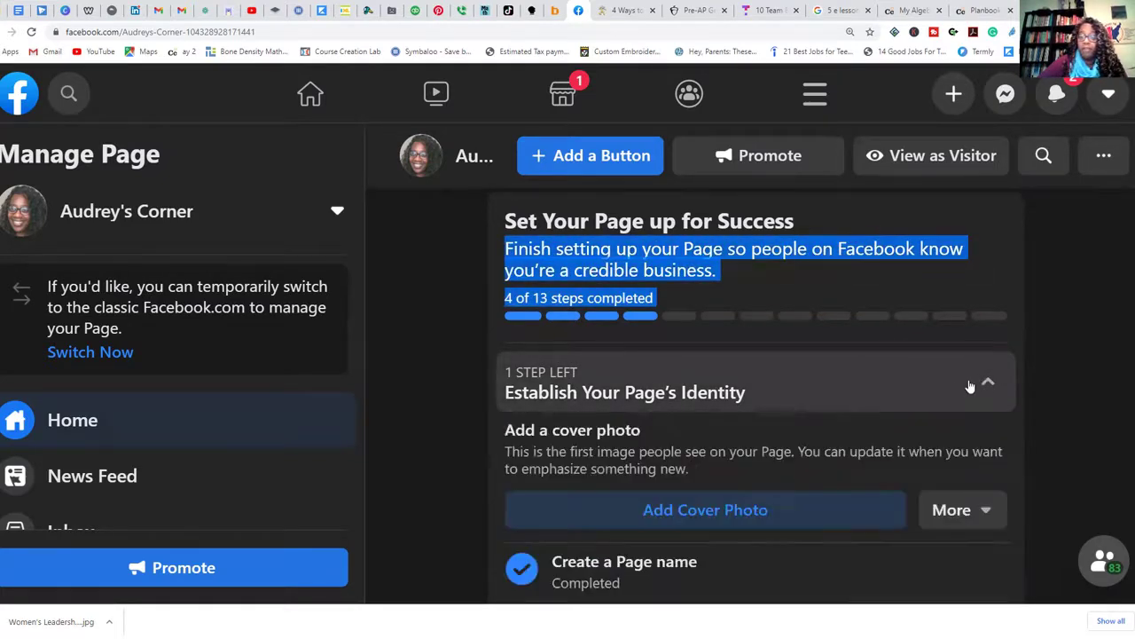
{"action": "left_click_drag", "start_coordinate": [1073, 360], "coordinate": [1084, 299]}
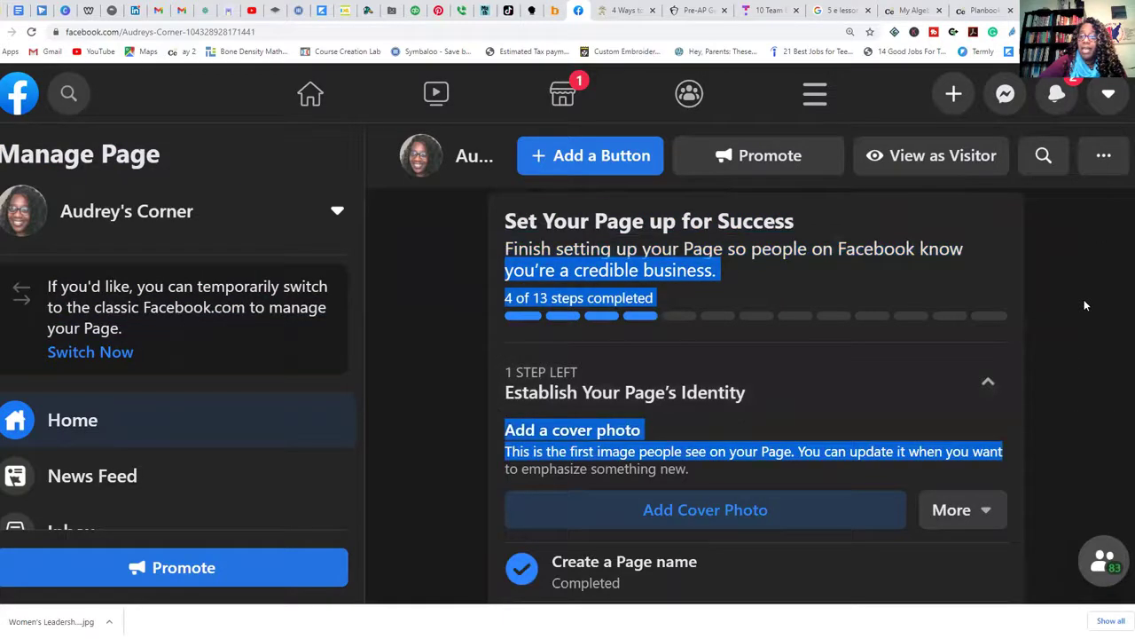
{"action": "left_click", "coordinate": [1098, 260]}
{"action": "scroll", "coordinate": [1098, 259], "scroll_direction": "down", "scroll_amount": 2}
{"action": "scroll", "coordinate": [1097, 253], "scroll_direction": "down", "scroll_amount": 3}
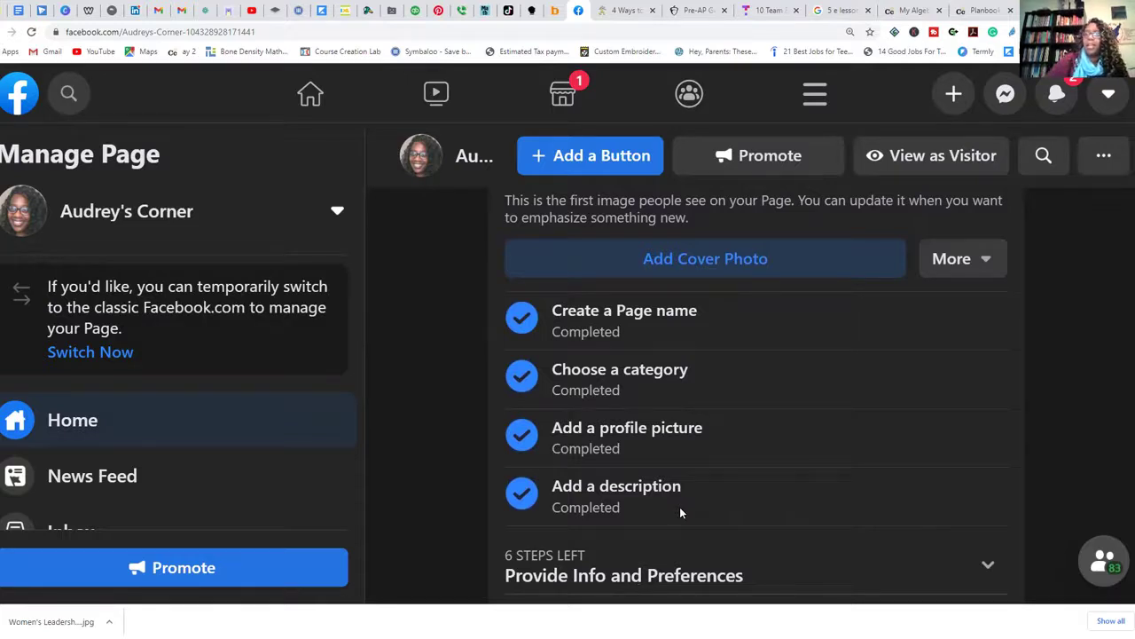
{"action": "scroll", "coordinate": [679, 507], "scroll_direction": "up", "scroll_amount": 1}
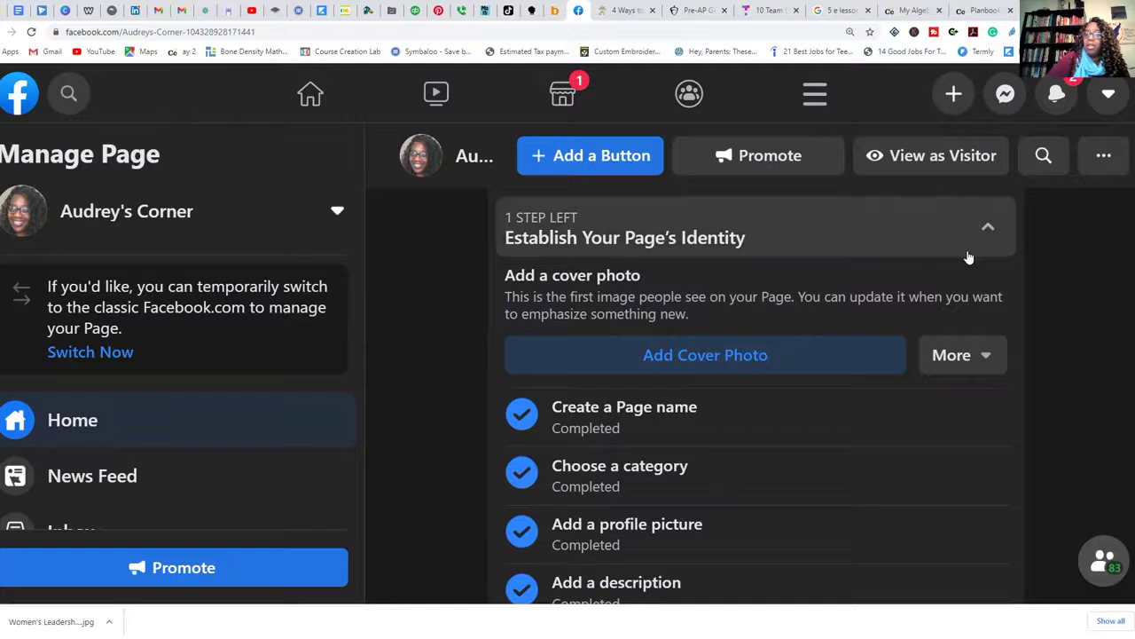
Step: Collapse Establish Your Page's Identity, expand Provide Info and Preferences, and review its tasks from the website to the Page button
{"action": "left_click", "coordinate": [987, 229]}
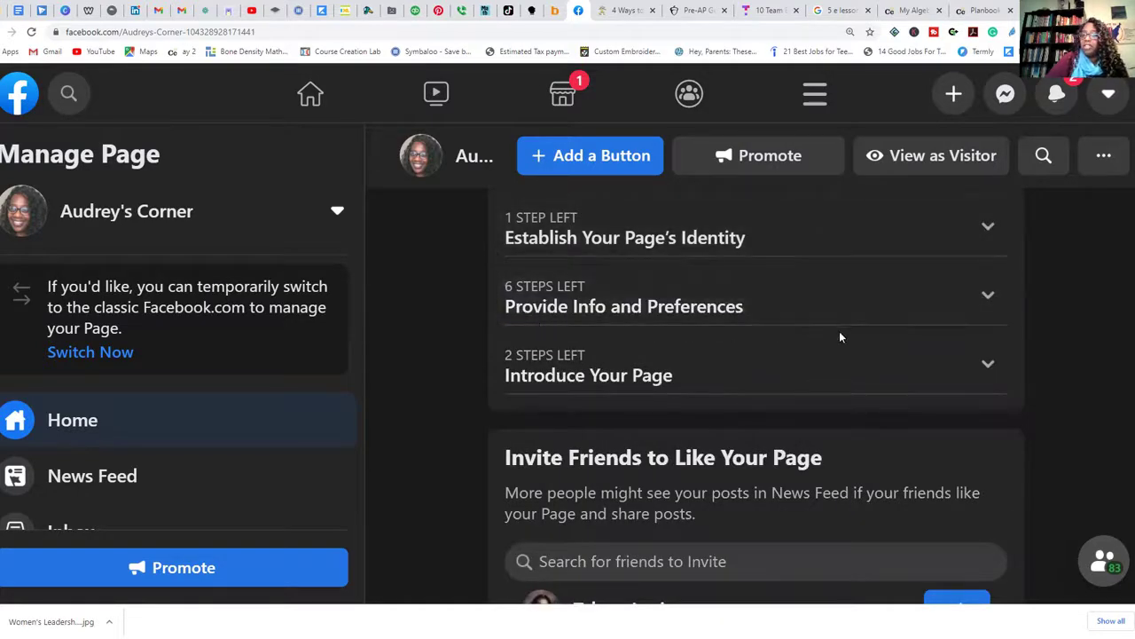
{"action": "left_click", "coordinate": [988, 301]}
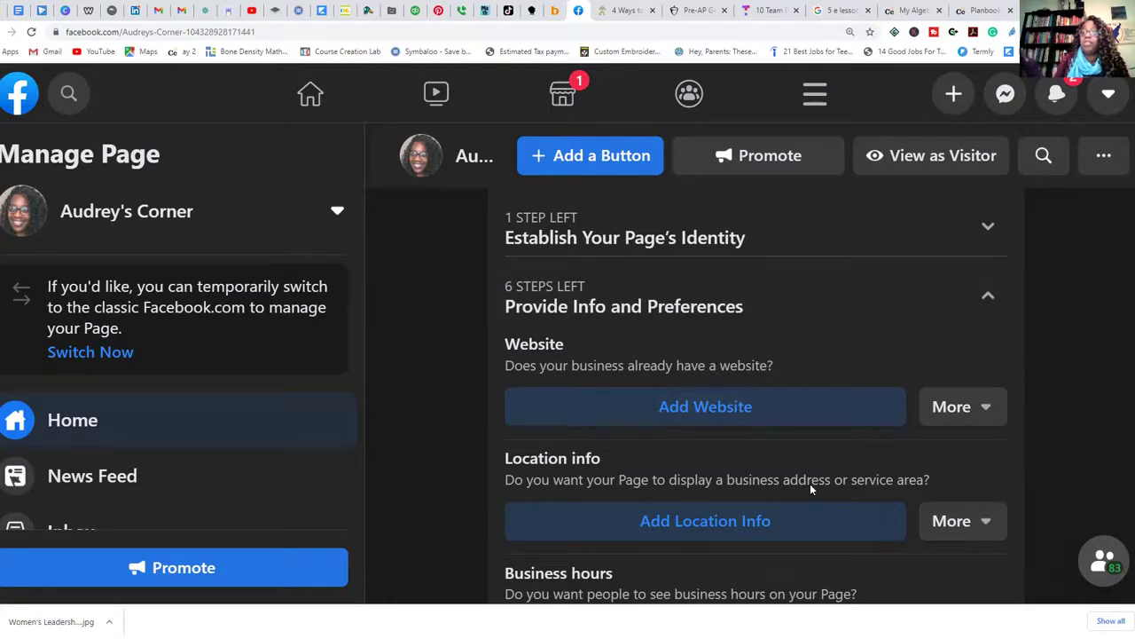
{"action": "scroll", "coordinate": [810, 483], "scroll_direction": "down", "scroll_amount": 2}
{"action": "scroll", "coordinate": [809, 481], "scroll_direction": "down", "scroll_amount": 1}
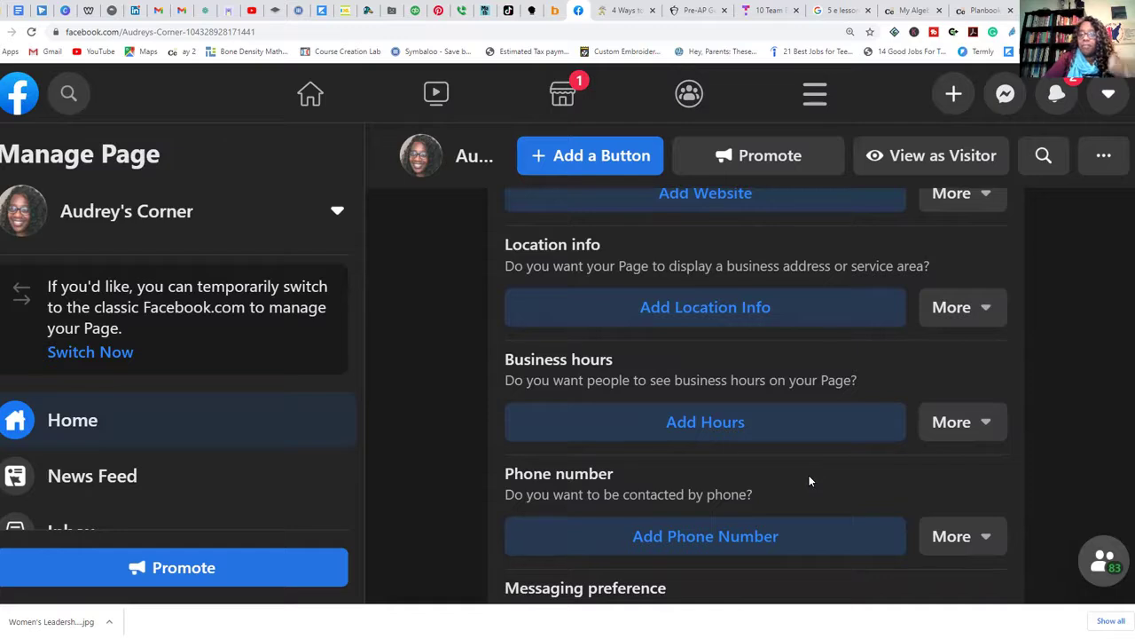
{"action": "scroll", "coordinate": [810, 481], "scroll_direction": "down", "scroll_amount": 2}
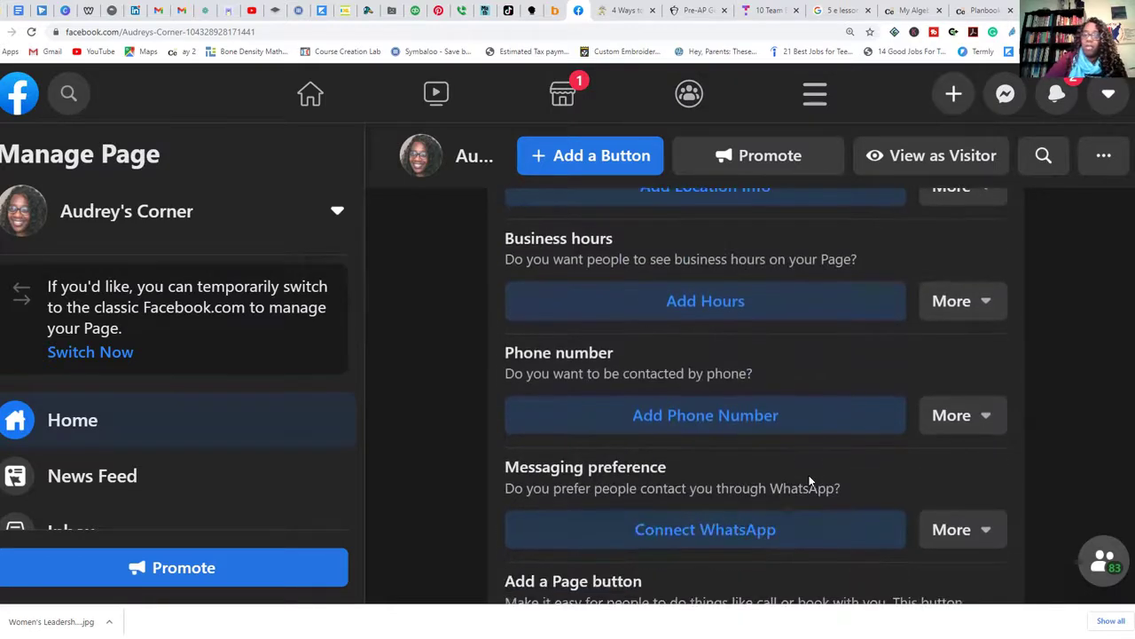
{"action": "scroll", "coordinate": [810, 481], "scroll_direction": "down", "scroll_amount": 1}
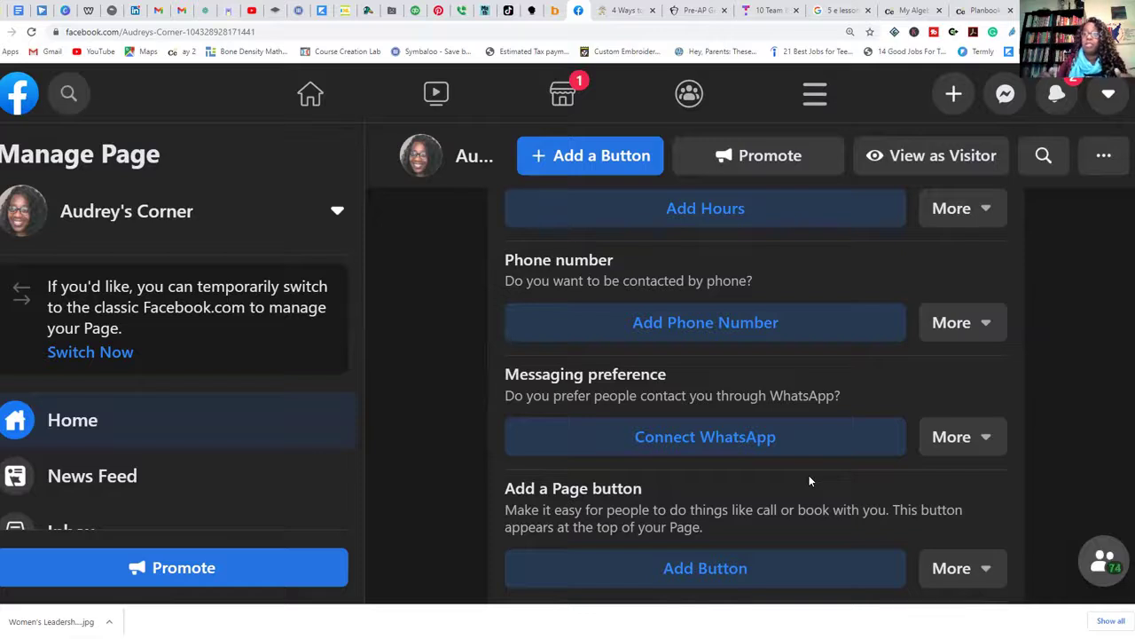
{"action": "scroll", "coordinate": [809, 481], "scroll_direction": "down", "scroll_amount": 3}
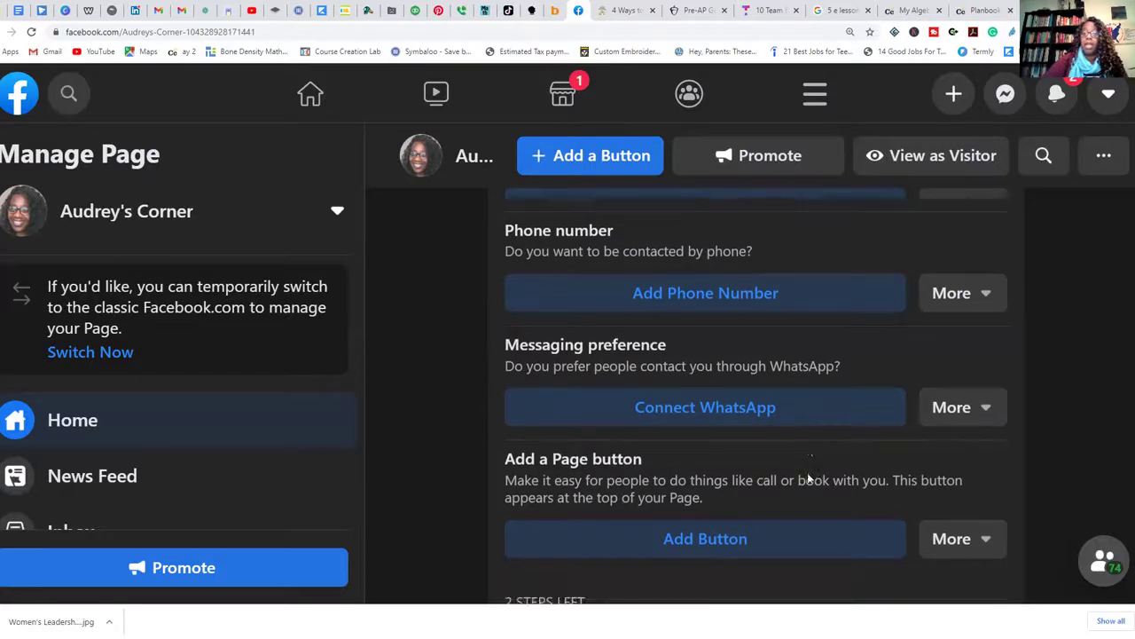
{"action": "scroll", "coordinate": [812, 467], "scroll_direction": "down", "scroll_amount": 1}
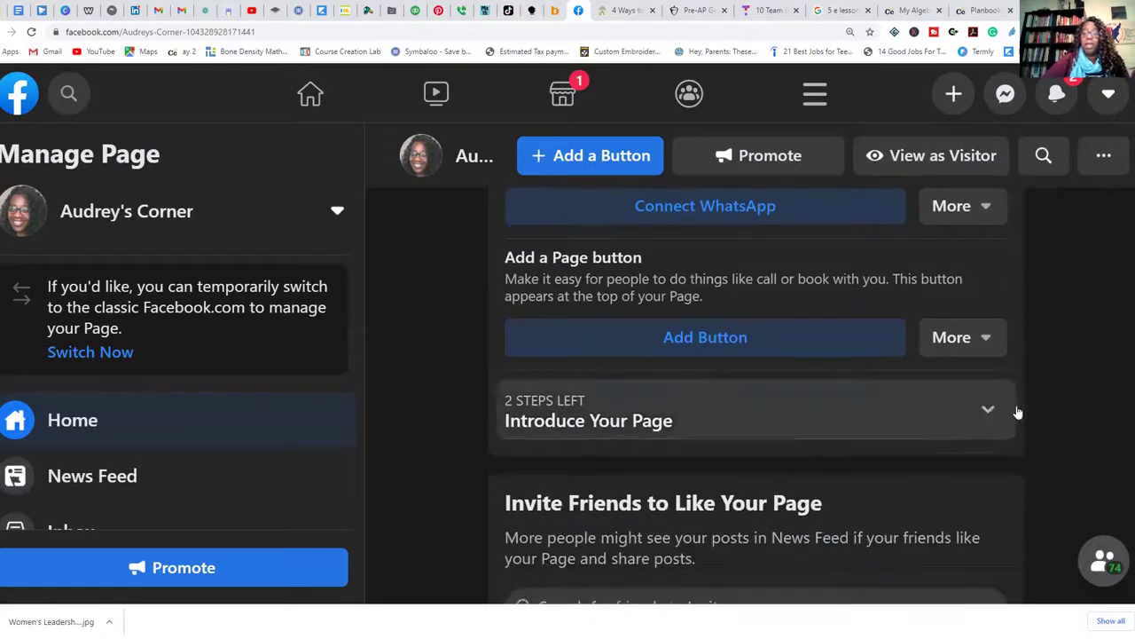
Step: Expand Introduce Your Page and review its friend-invitation and welcome-post tasks, along with the Invite Friends to Like Your Page section
{"action": "left_click", "coordinate": [992, 413]}
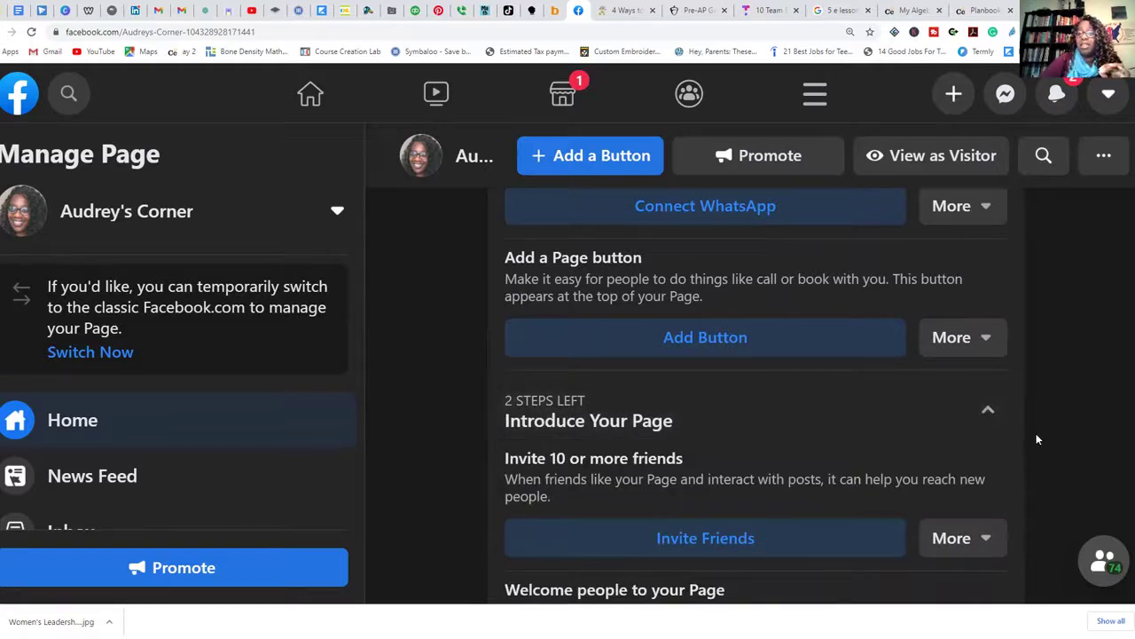
{"action": "scroll", "coordinate": [1036, 439], "scroll_direction": "down", "scroll_amount": 2}
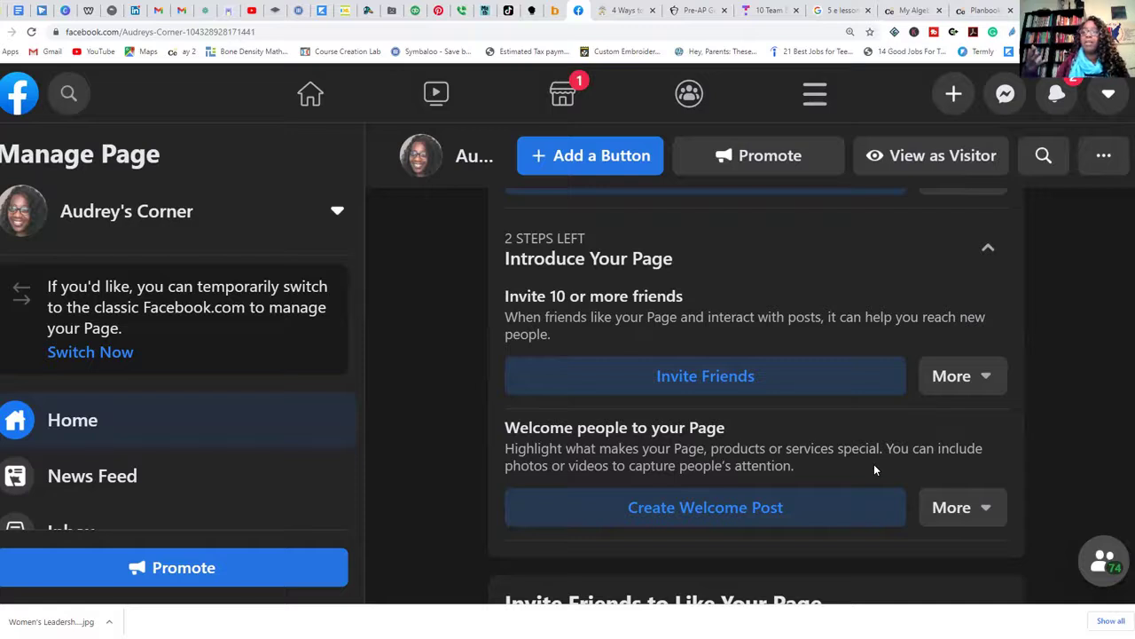
{"action": "scroll", "coordinate": [874, 470], "scroll_direction": "down", "scroll_amount": 5}
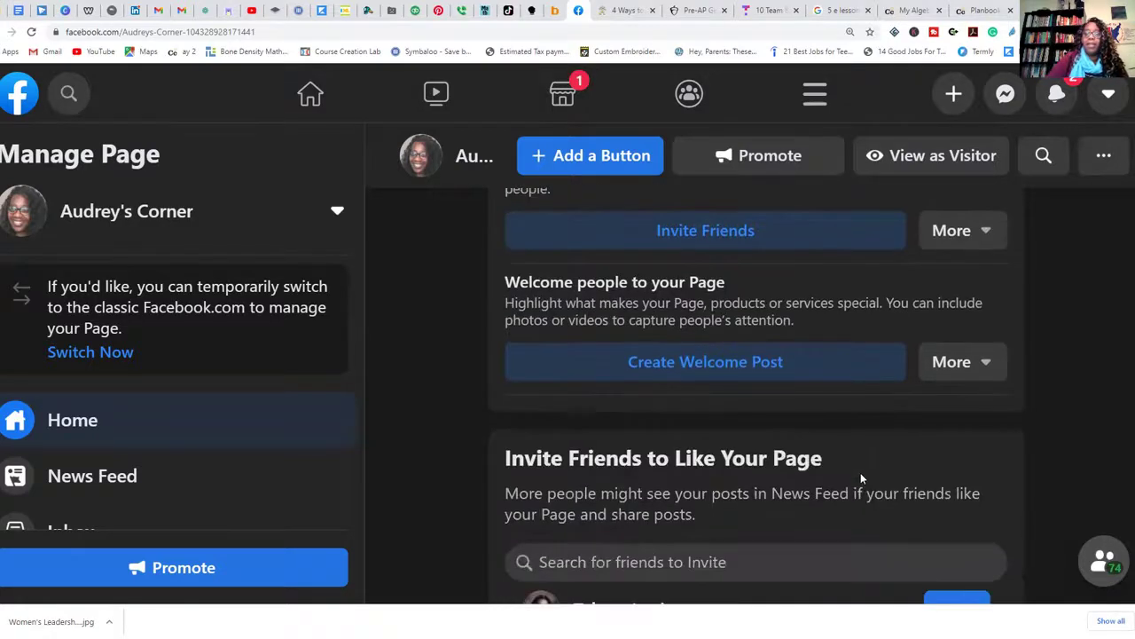
{"action": "scroll", "coordinate": [861, 472], "scroll_direction": "down", "scroll_amount": 1}
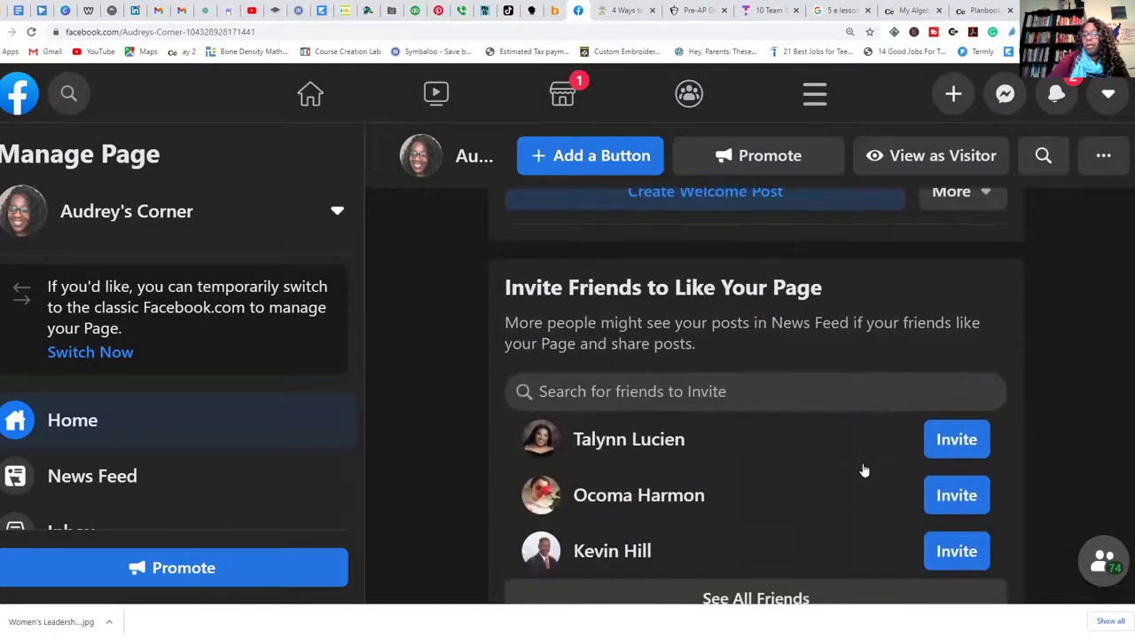
{"action": "scroll", "coordinate": [861, 469], "scroll_direction": "down", "scroll_amount": 1}
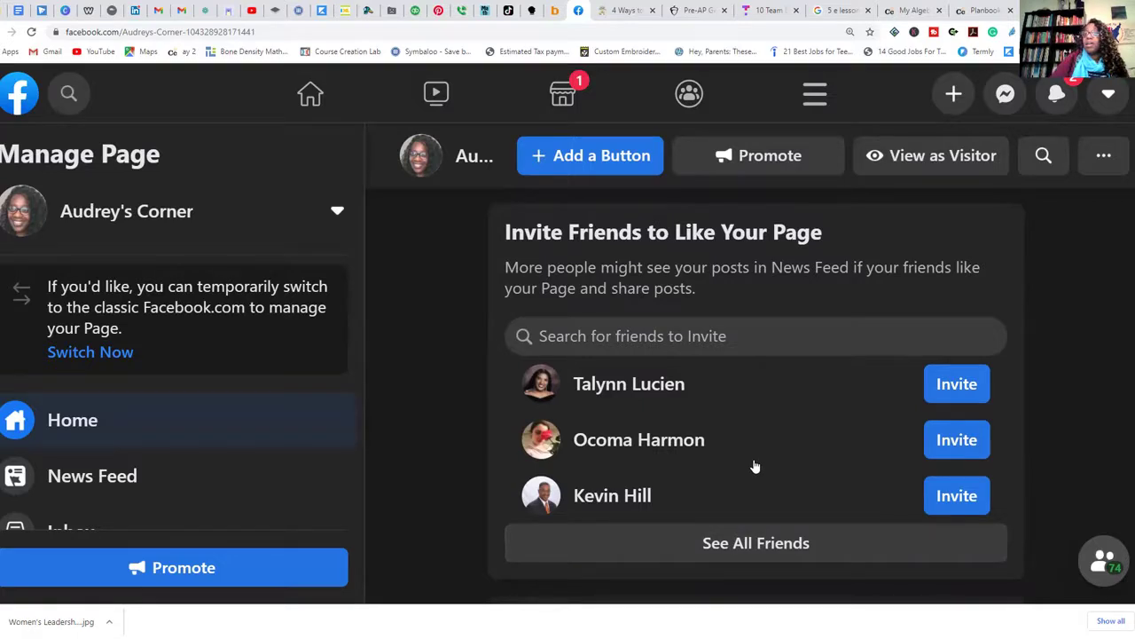
Step: Review the page's Insights figures and the location, contact, business hours and category entries in its About section
{"action": "scroll", "coordinate": [755, 467], "scroll_direction": "down", "scroll_amount": 5}
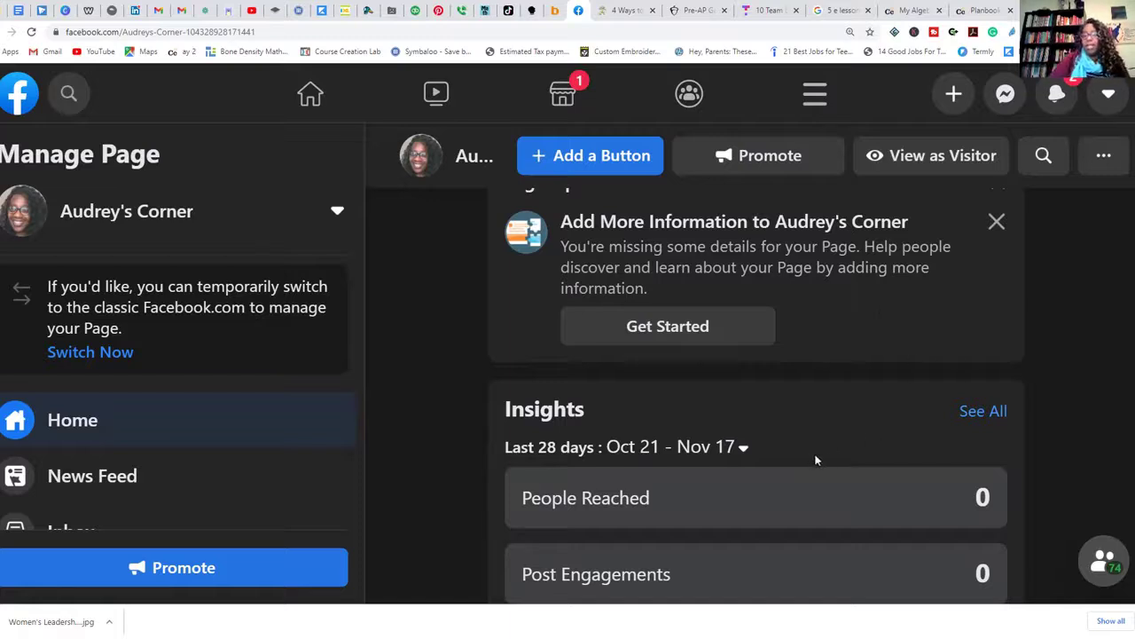
{"action": "scroll", "coordinate": [843, 492], "scroll_direction": "down", "scroll_amount": 1}
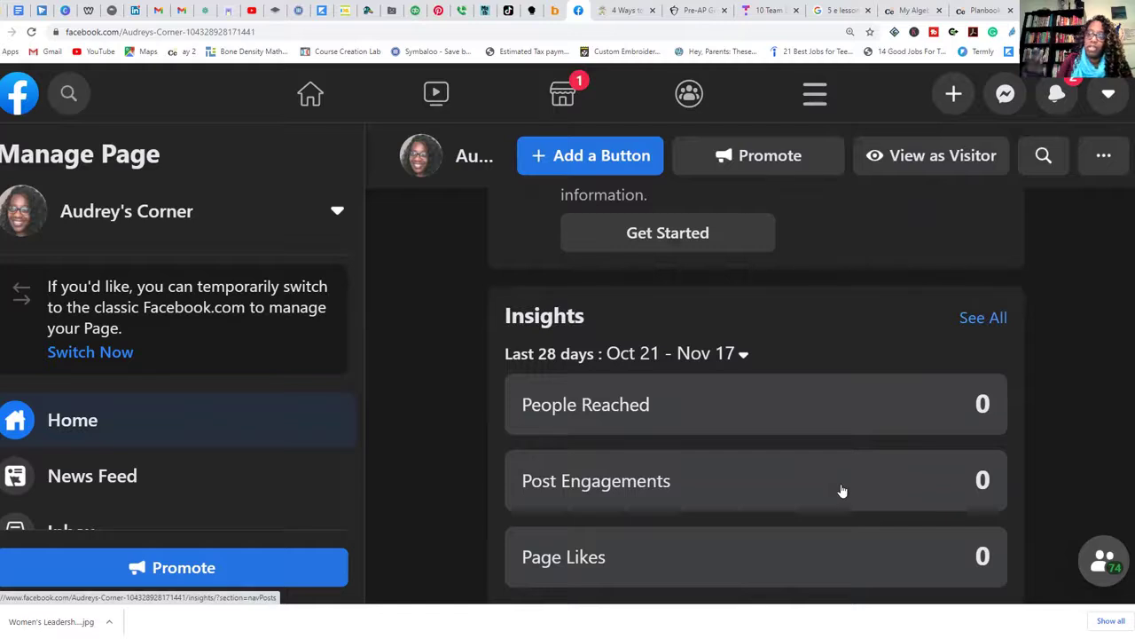
{"action": "scroll", "coordinate": [843, 490], "scroll_direction": "down", "scroll_amount": 2}
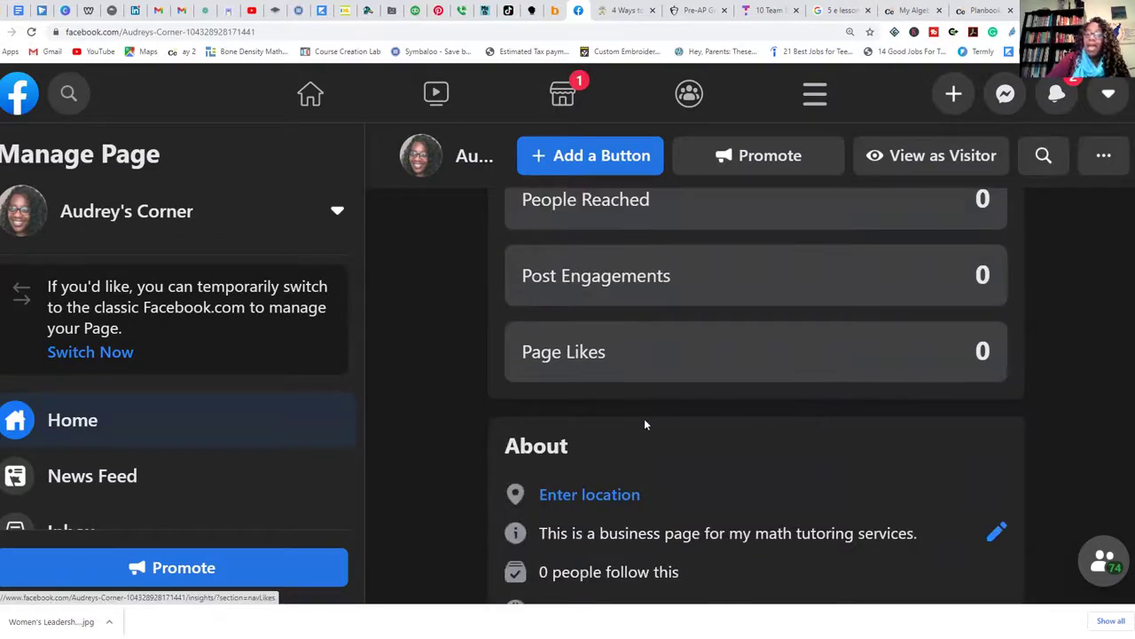
{"action": "scroll", "coordinate": [637, 423], "scroll_direction": "down", "scroll_amount": 1}
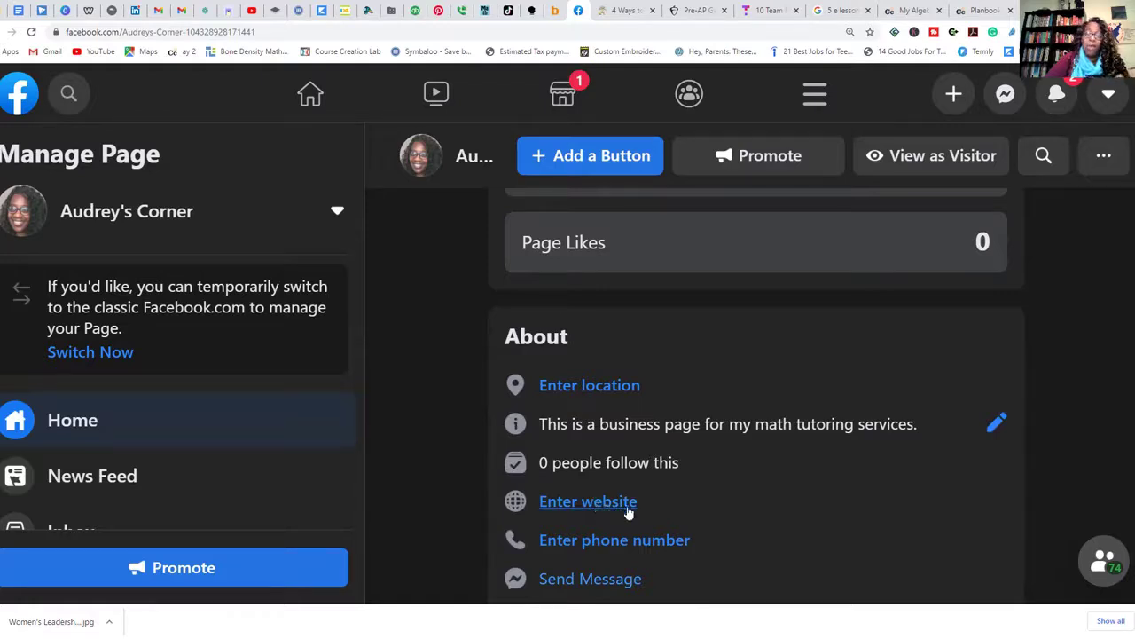
{"action": "scroll", "coordinate": [698, 541], "scroll_direction": "down", "scroll_amount": 1}
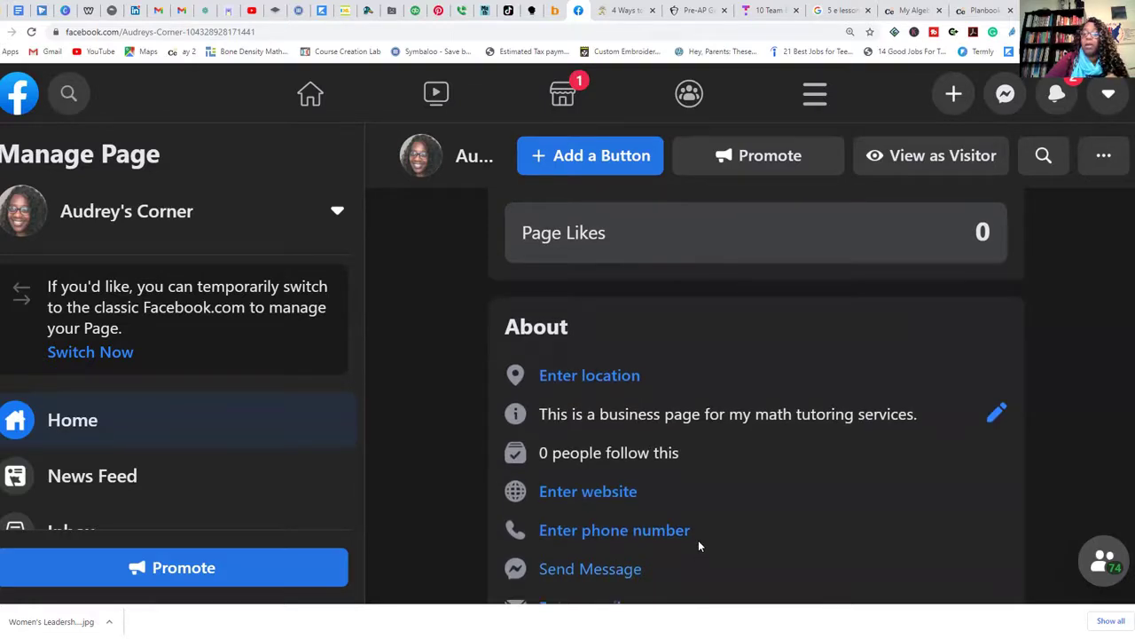
{"action": "scroll", "coordinate": [699, 546], "scroll_direction": "down", "scroll_amount": 3}
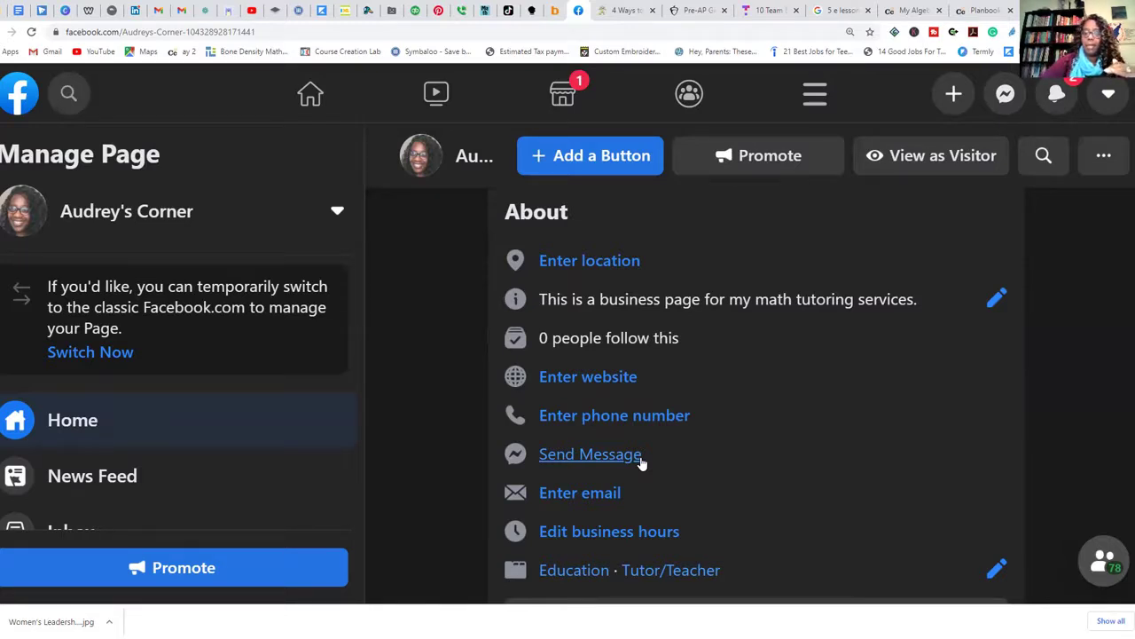
{"action": "scroll", "coordinate": [641, 462], "scroll_direction": "down", "scroll_amount": 2}
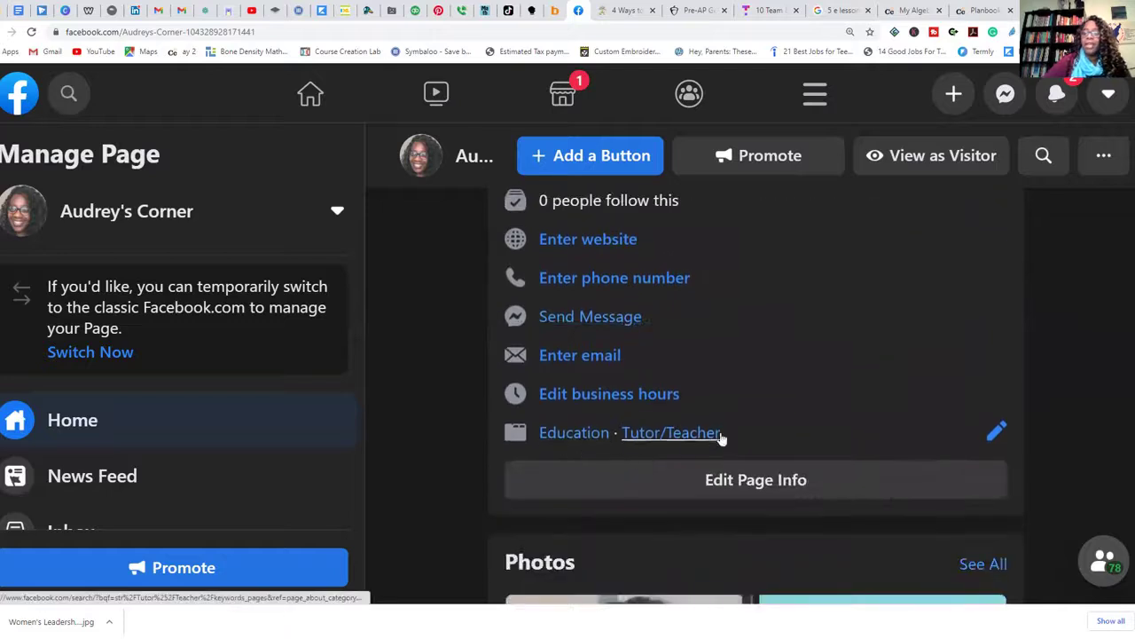
Step: Look over the page's Photos, Page Transparency, post creation options and the profile picture post
{"action": "scroll", "coordinate": [763, 426], "scroll_direction": "down", "scroll_amount": 4}
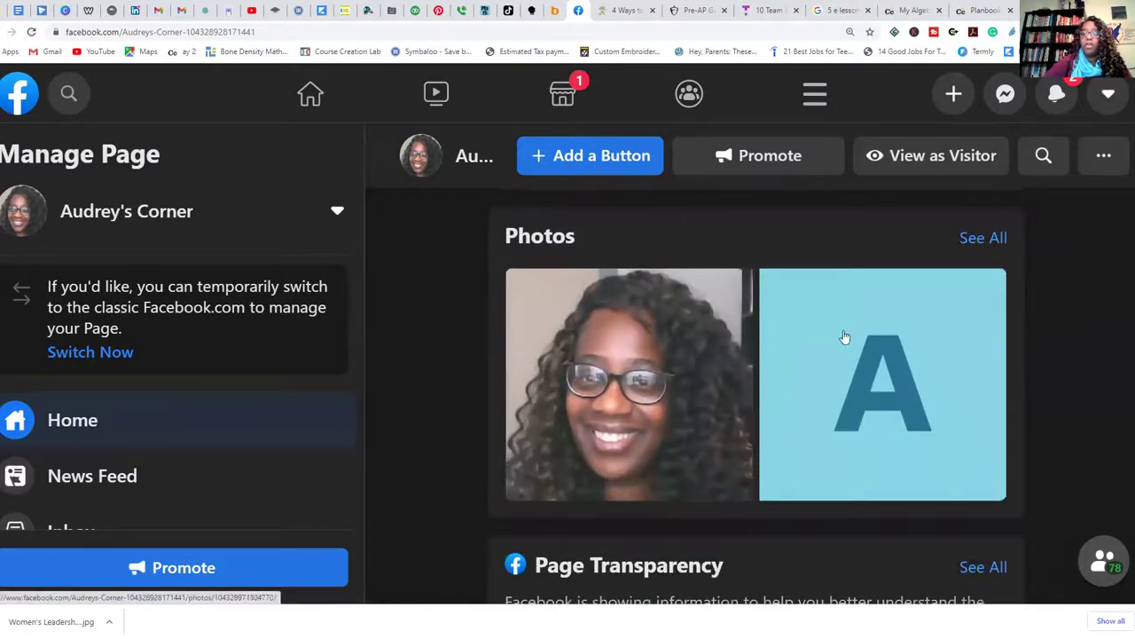
{"action": "scroll", "coordinate": [816, 385], "scroll_direction": "down", "scroll_amount": 2}
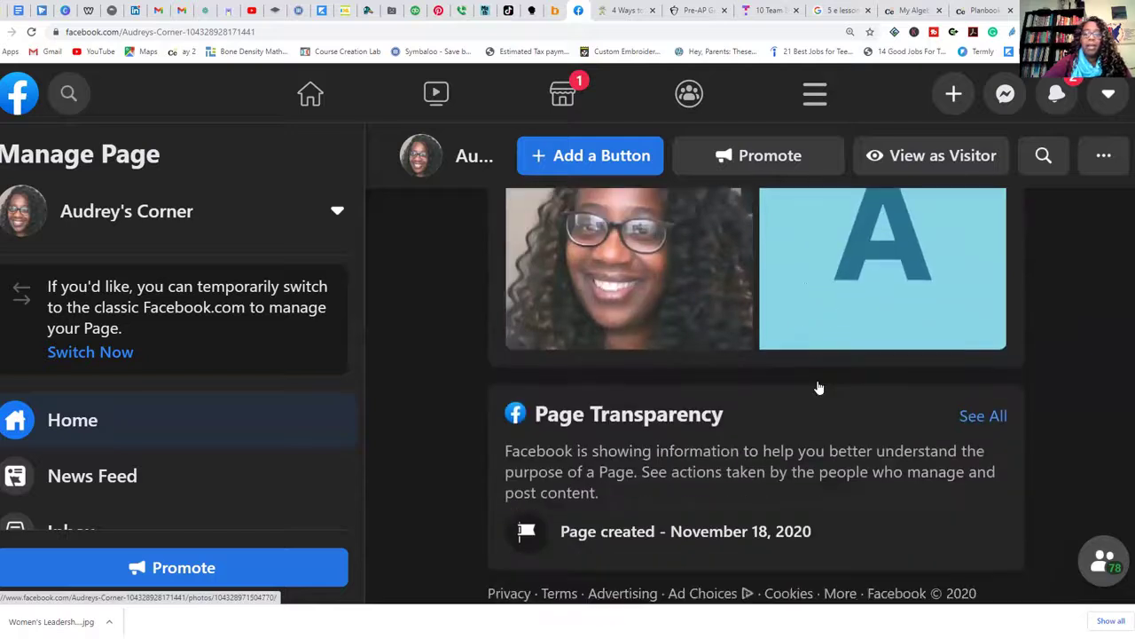
{"action": "scroll", "coordinate": [822, 378], "scroll_direction": "down", "scroll_amount": 3}
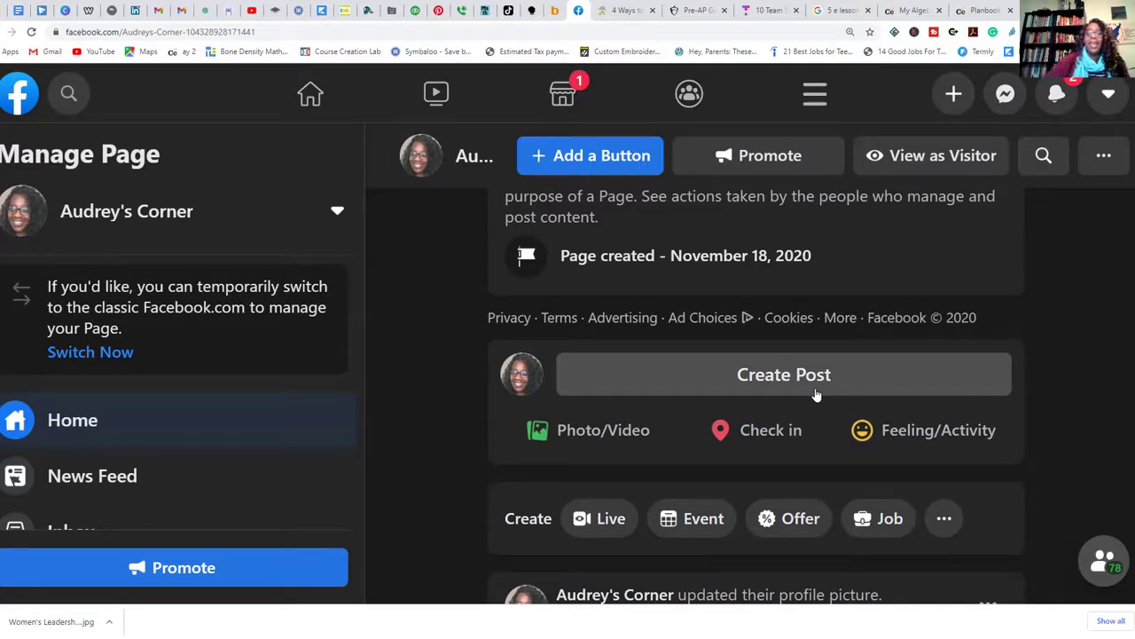
{"action": "scroll", "coordinate": [816, 390], "scroll_direction": "down", "scroll_amount": 2}
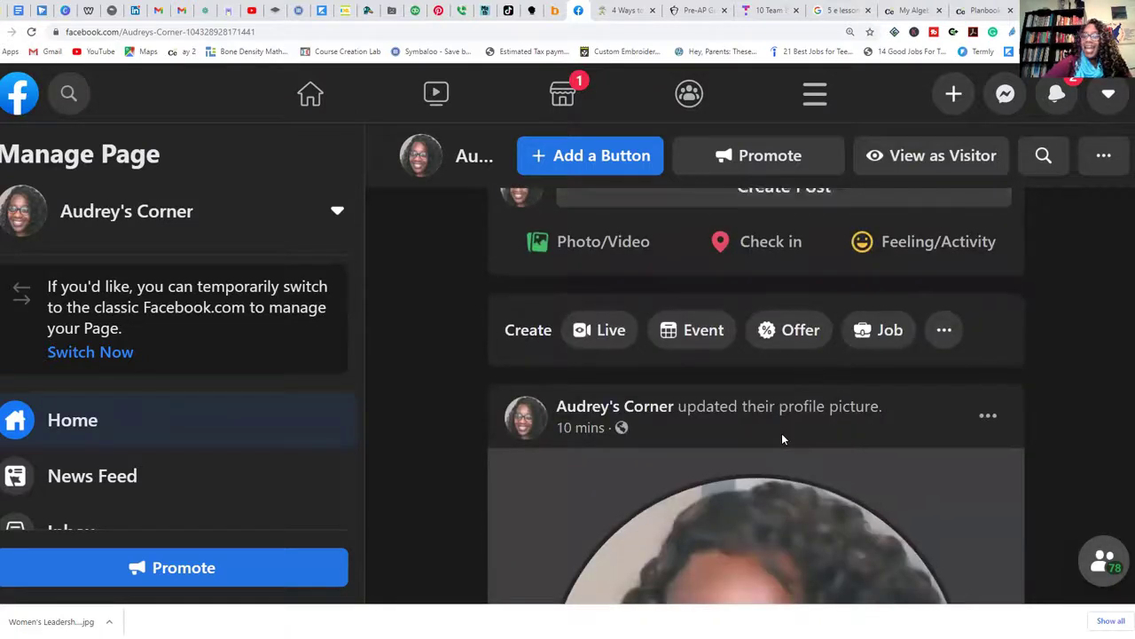
{"action": "scroll", "coordinate": [782, 433], "scroll_direction": "down", "scroll_amount": 2}
{"action": "scroll", "coordinate": [786, 425], "scroll_direction": "down", "scroll_amount": 2}
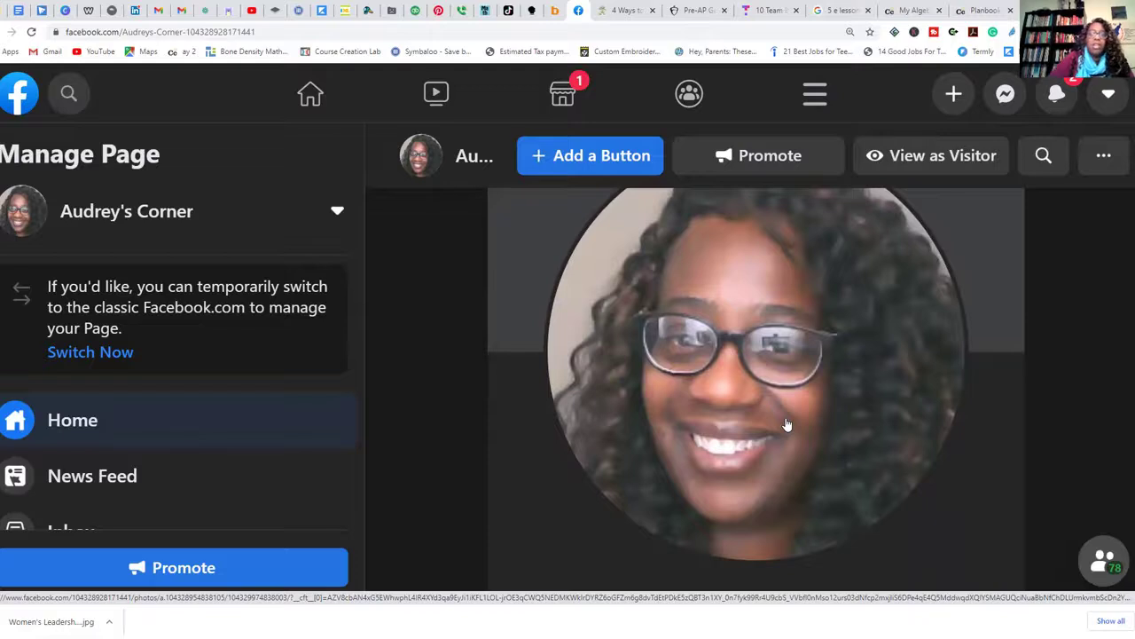
{"action": "scroll", "coordinate": [786, 422], "scroll_direction": "down", "scroll_amount": 2}
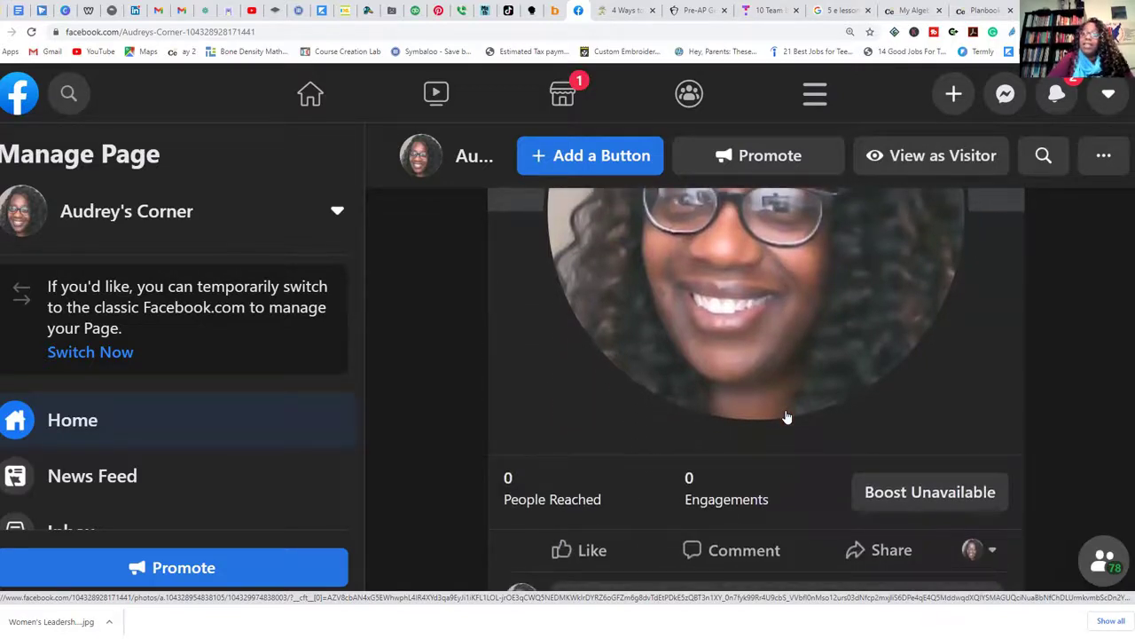
{"action": "scroll", "coordinate": [785, 416], "scroll_direction": "down", "scroll_amount": 1}
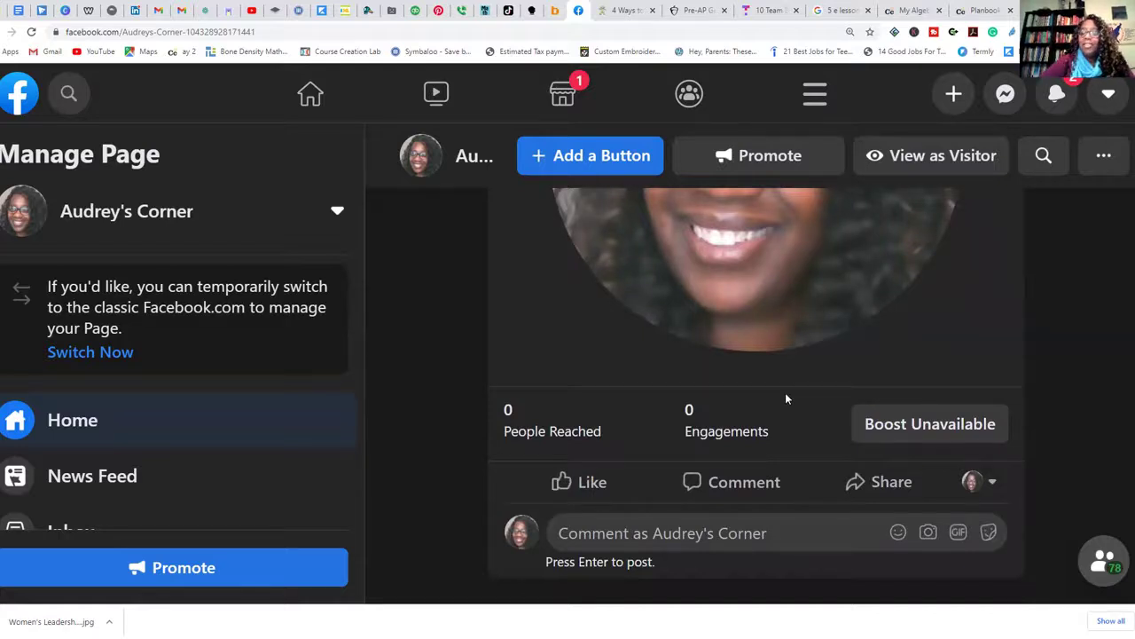
{"action": "scroll", "coordinate": [784, 392], "scroll_direction": "up", "scroll_amount": 6}
{"action": "scroll", "coordinate": [785, 392], "scroll_direction": "up", "scroll_amount": 6}
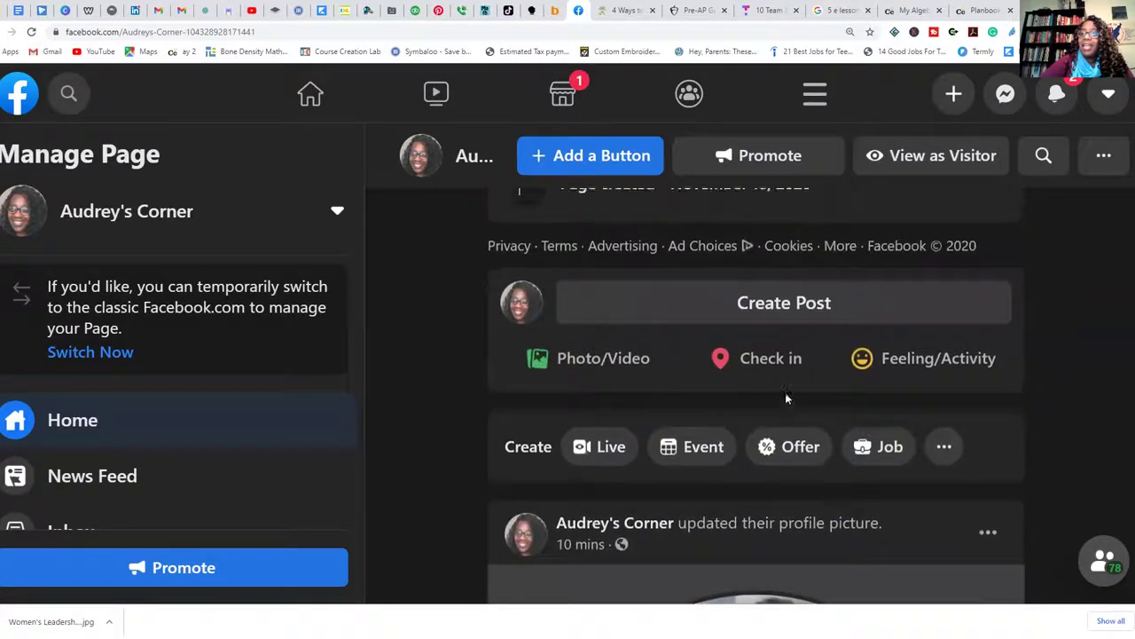
{"action": "scroll", "coordinate": [785, 397], "scroll_direction": "up", "scroll_amount": 2}
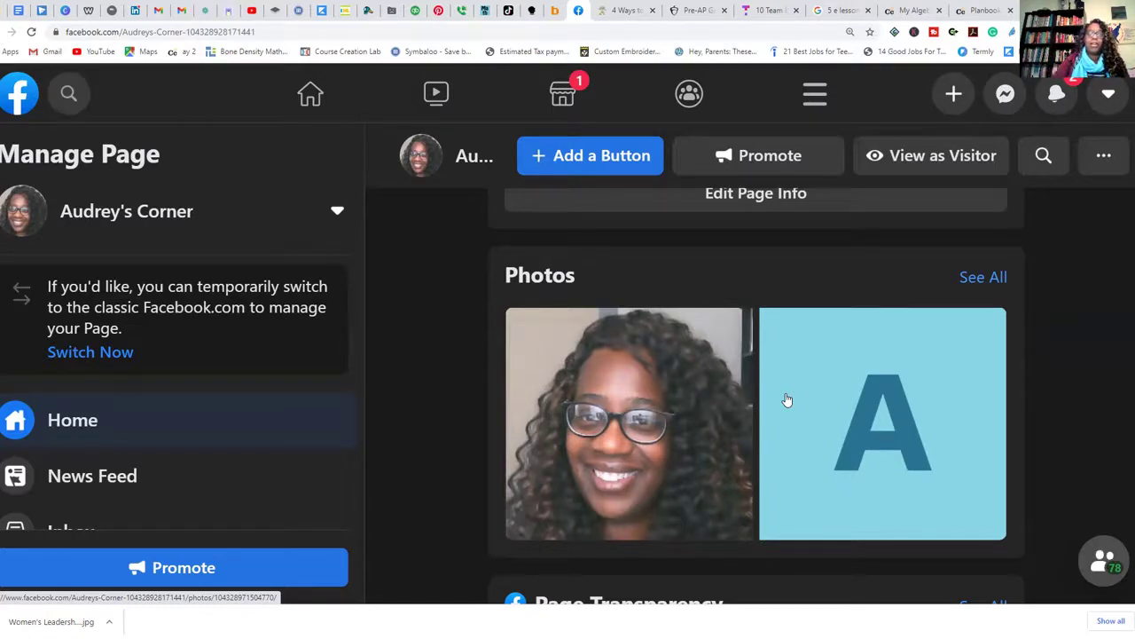
Step: Switch to managing the ACG Math Tutoring page, and open and close its cover photo in the photo viewer
{"action": "left_click", "coordinate": [337, 213]}
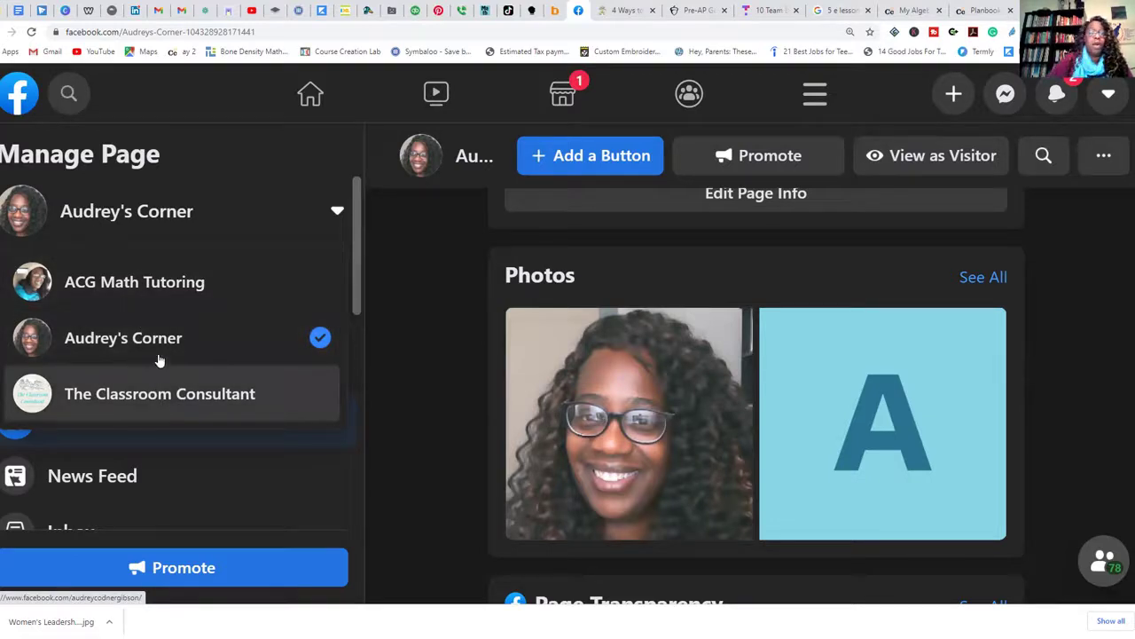
{"action": "left_click", "coordinate": [152, 282]}
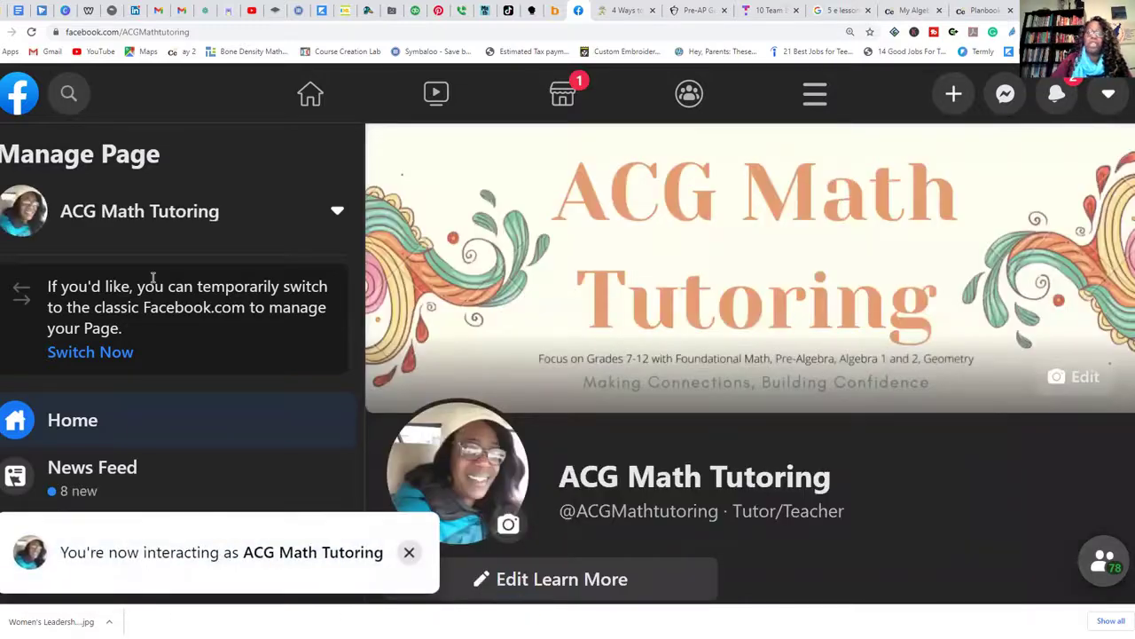
{"action": "left_click", "coordinate": [411, 290]}
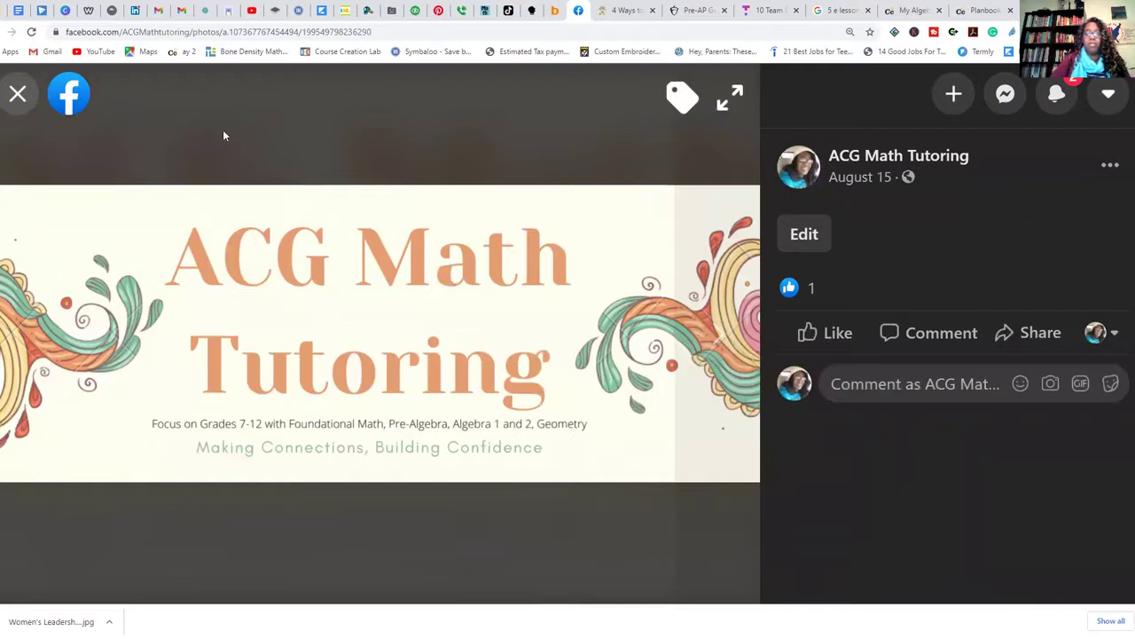
{"action": "left_click", "coordinate": [16, 96]}
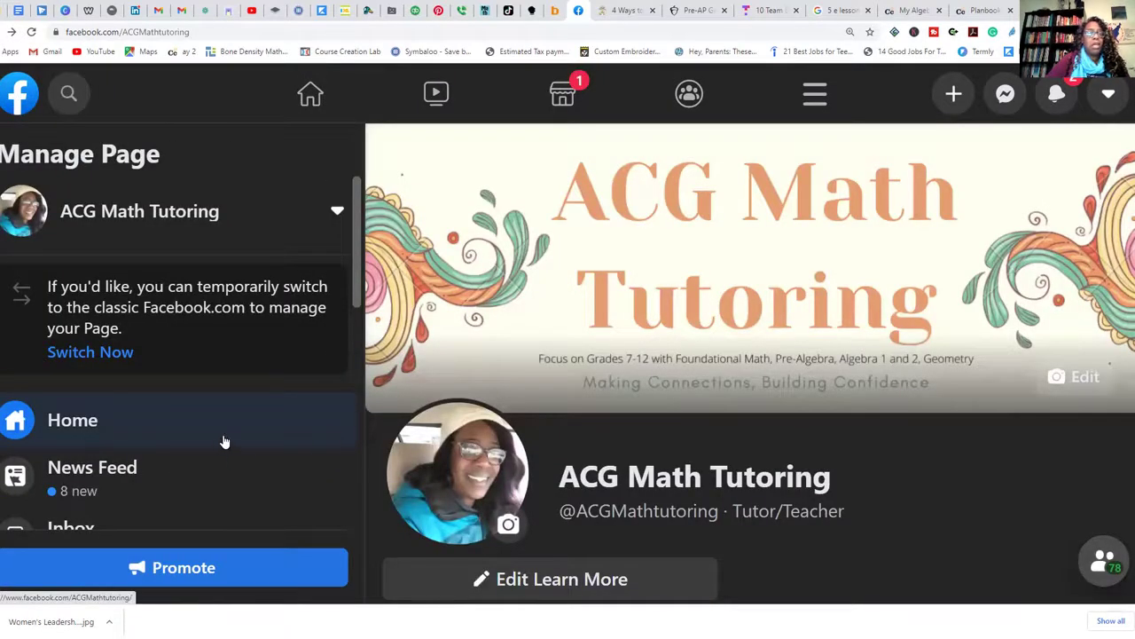
Step: Look through the ACG Math Tutoring page's management options, from Inbox and Resources & Tools to Edit Page Info and Settings
{"action": "scroll", "coordinate": [225, 441], "scroll_direction": "down", "scroll_amount": 1}
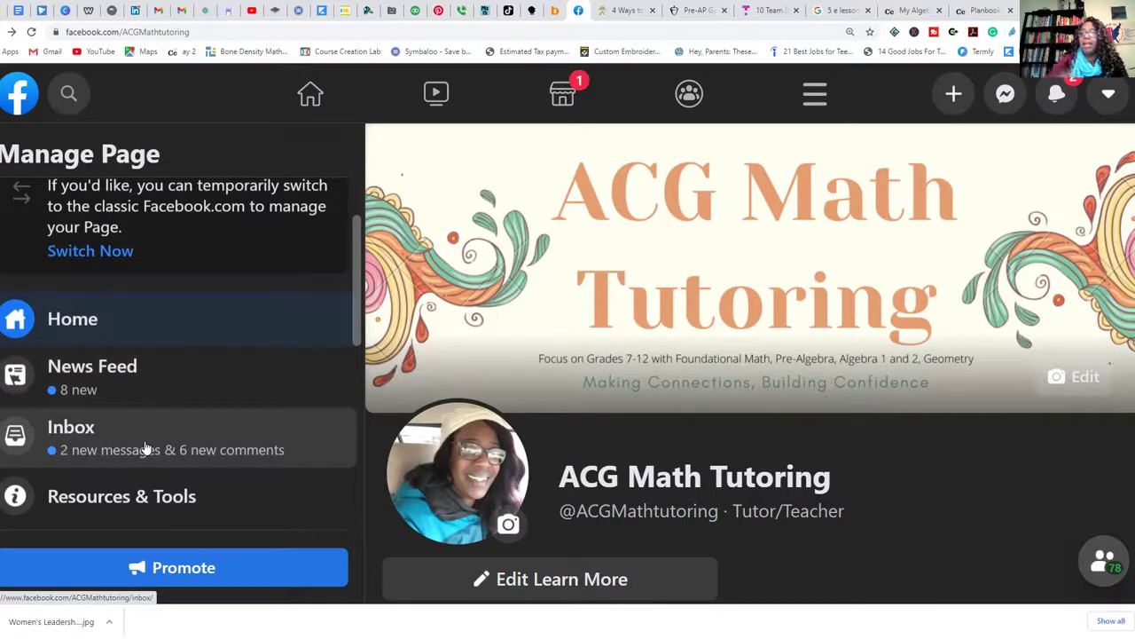
{"action": "scroll", "coordinate": [146, 446], "scroll_direction": "down", "scroll_amount": 2}
{"action": "scroll", "coordinate": [147, 433], "scroll_direction": "down", "scroll_amount": 1}
{"action": "scroll", "coordinate": [147, 430], "scroll_direction": "down", "scroll_amount": 2}
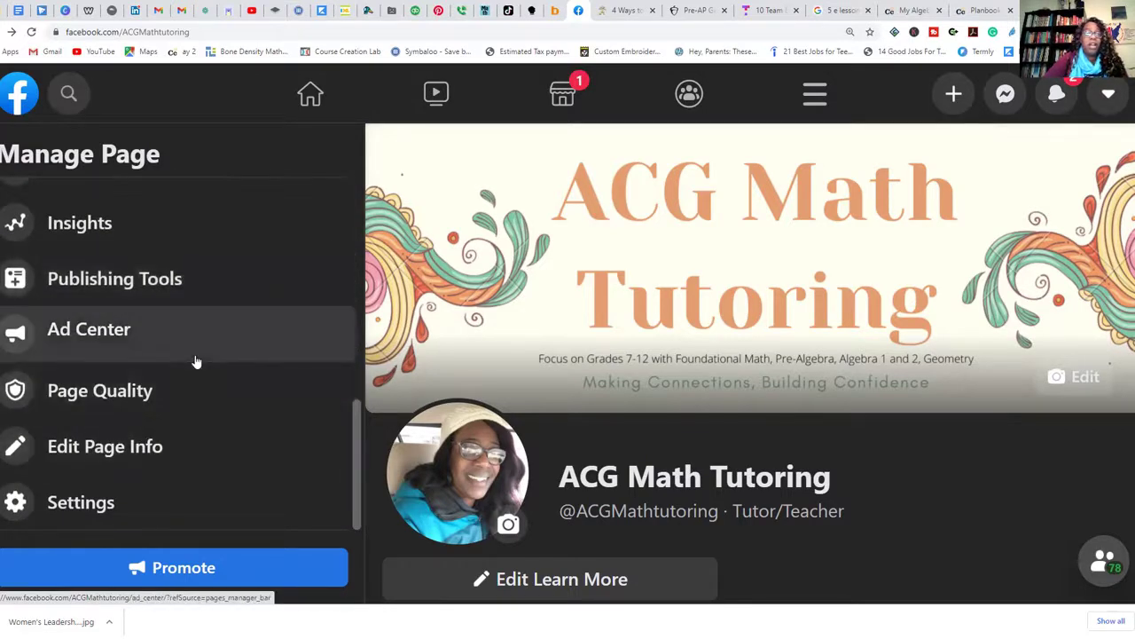
{"action": "scroll", "coordinate": [196, 361], "scroll_direction": "up", "scroll_amount": 1}
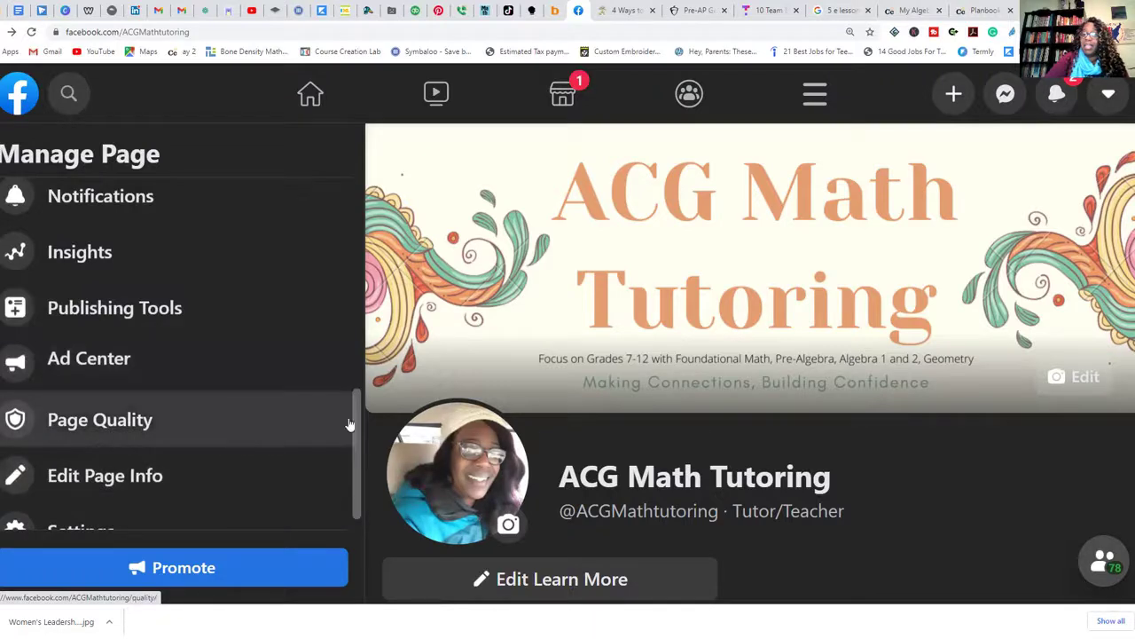
Step: Upload the image 2020-06-28 (3) from the Pictures folder as the ACG Math Tutoring page's new profile picture
{"action": "scroll", "coordinate": [676, 426], "scroll_direction": "down", "scroll_amount": 1}
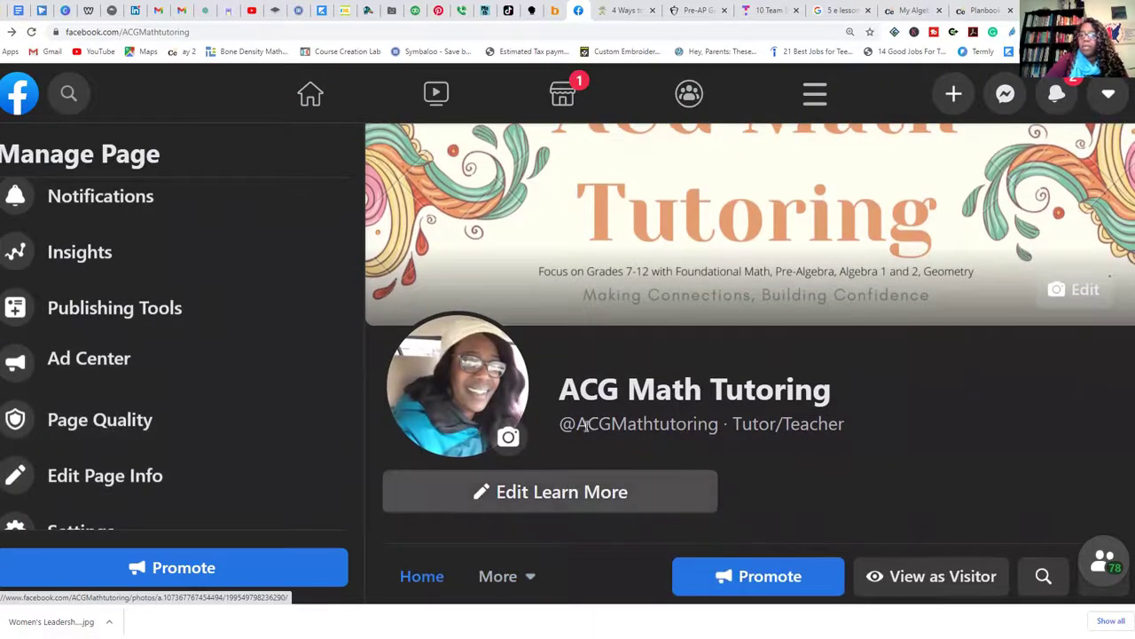
{"action": "scroll", "coordinate": [769, 330], "scroll_direction": "up", "scroll_amount": 1}
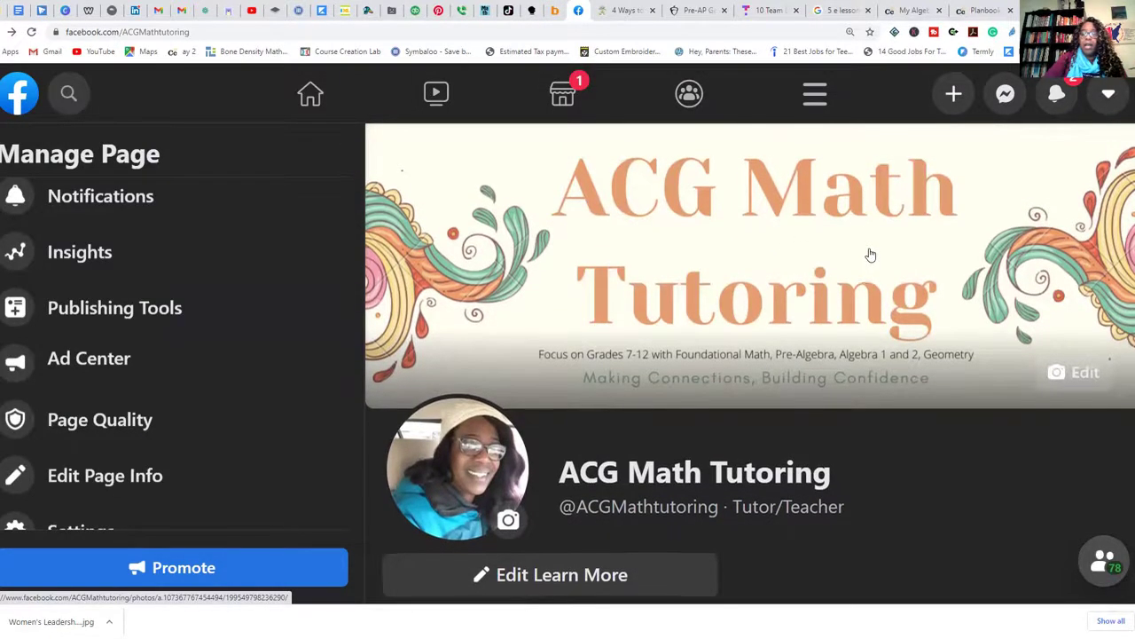
{"action": "scroll", "coordinate": [869, 252], "scroll_direction": "down", "scroll_amount": 2}
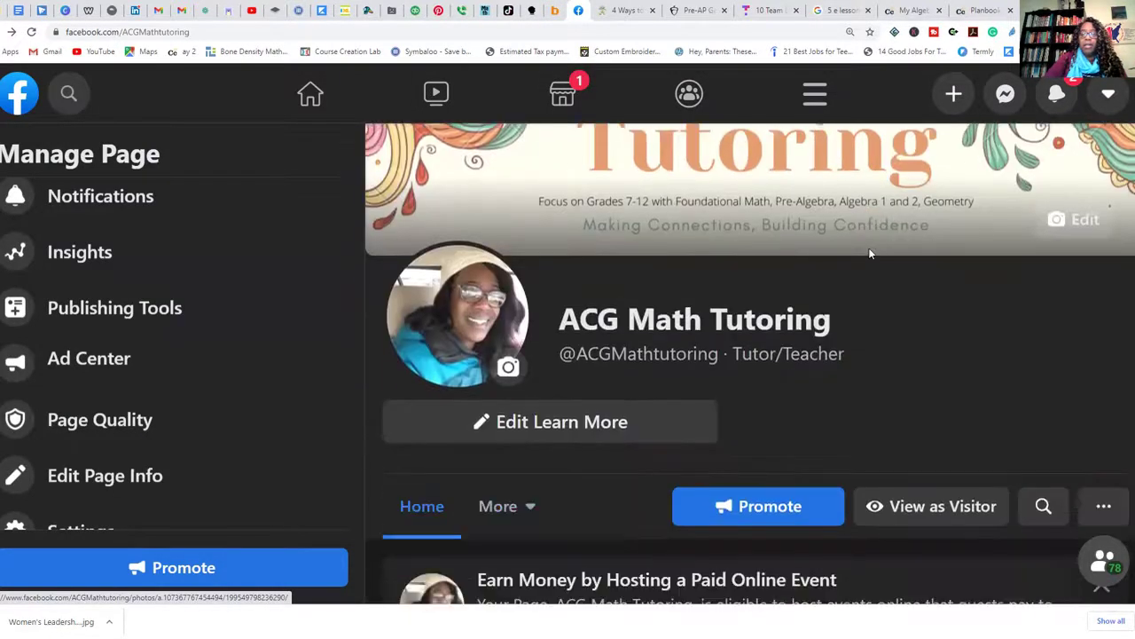
{"action": "left_click", "coordinate": [508, 368]}
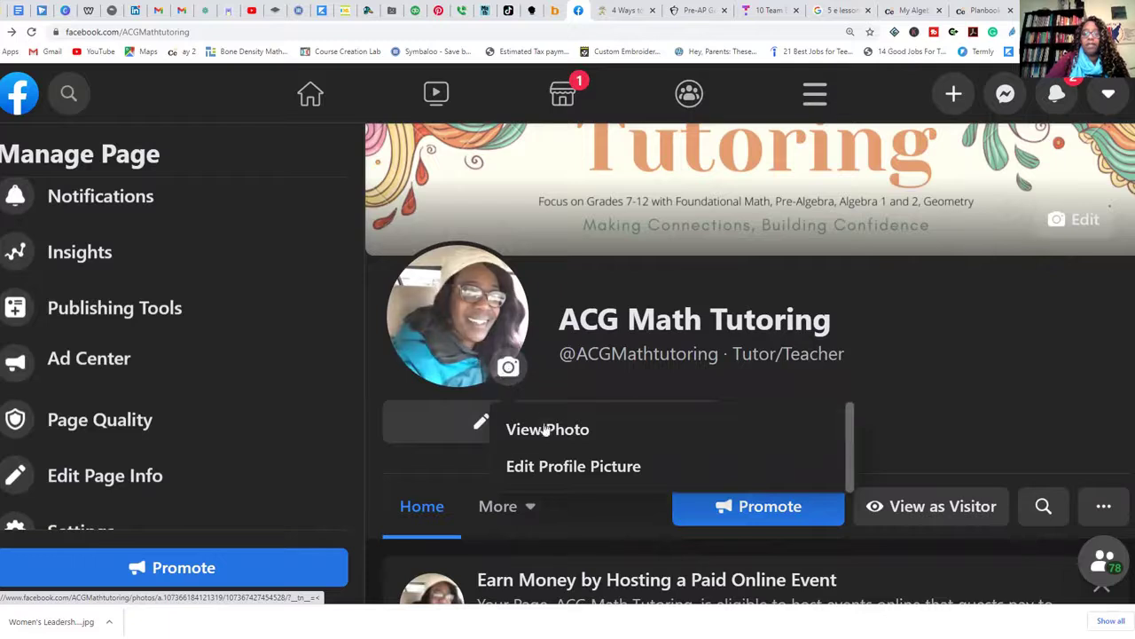
{"action": "left_click", "coordinate": [547, 469]}
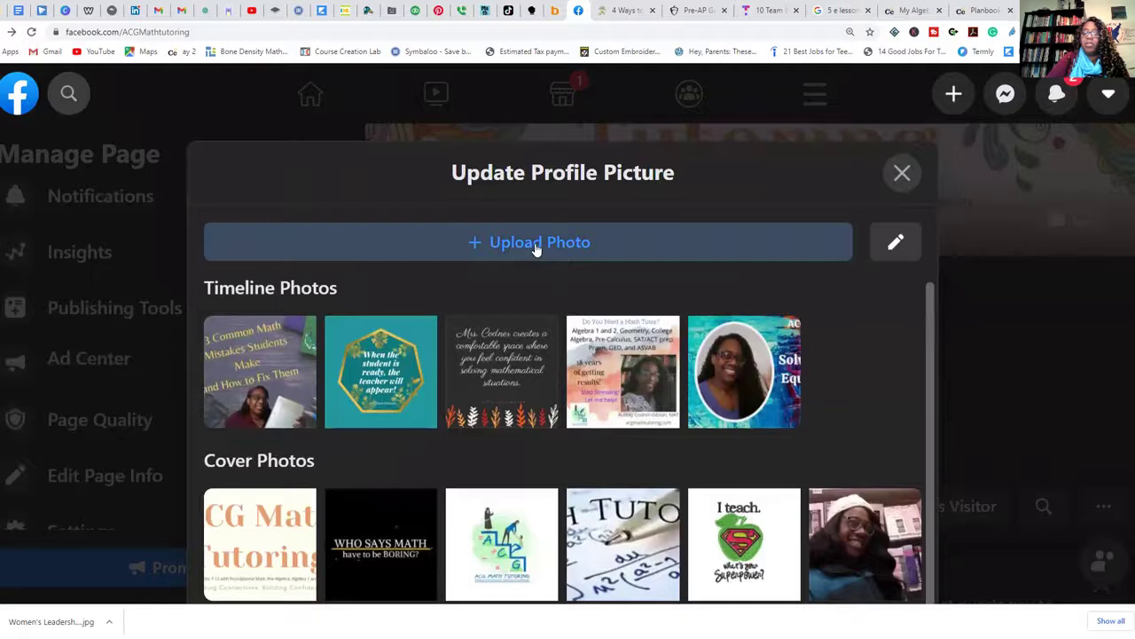
{"action": "left_click", "coordinate": [535, 242]}
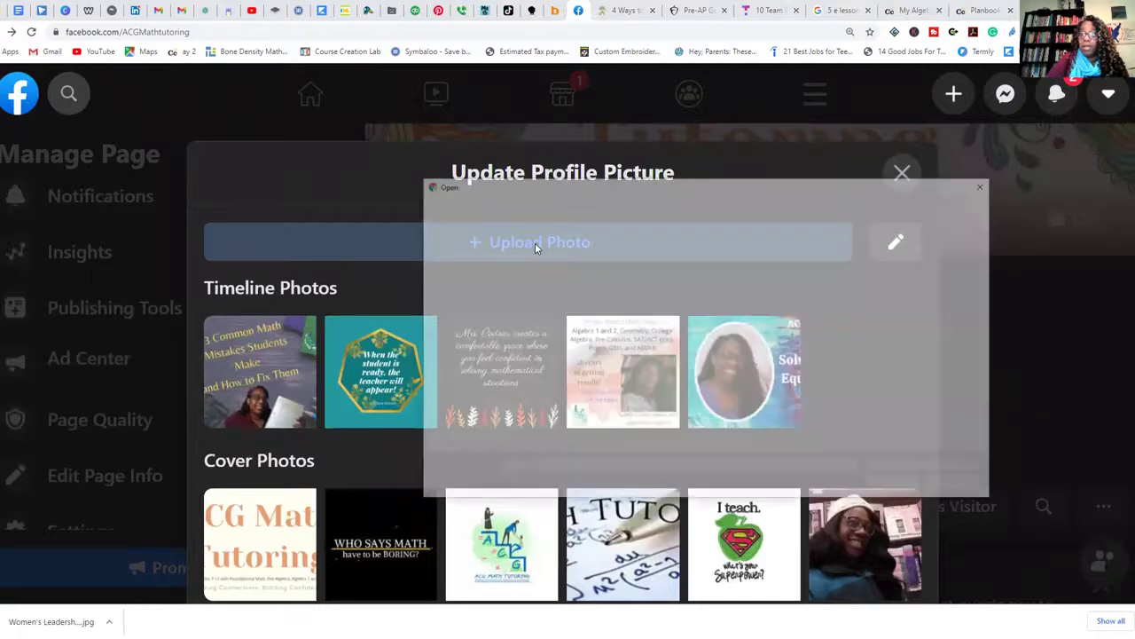
{"action": "left_click", "coordinate": [717, 448]}
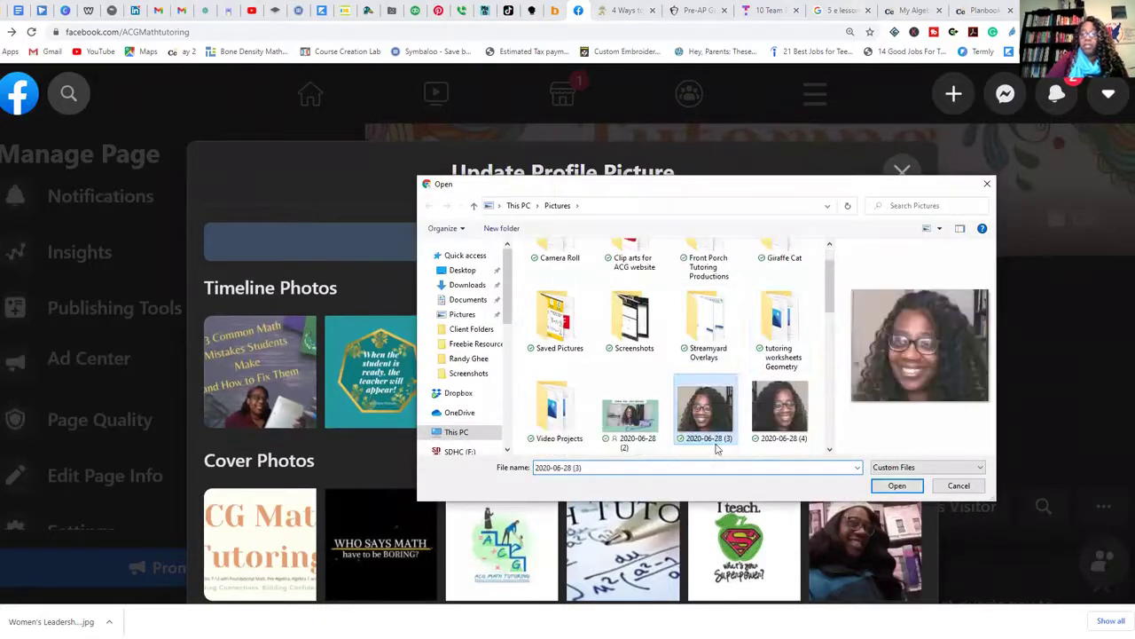
{"action": "left_click", "coordinate": [897, 485]}
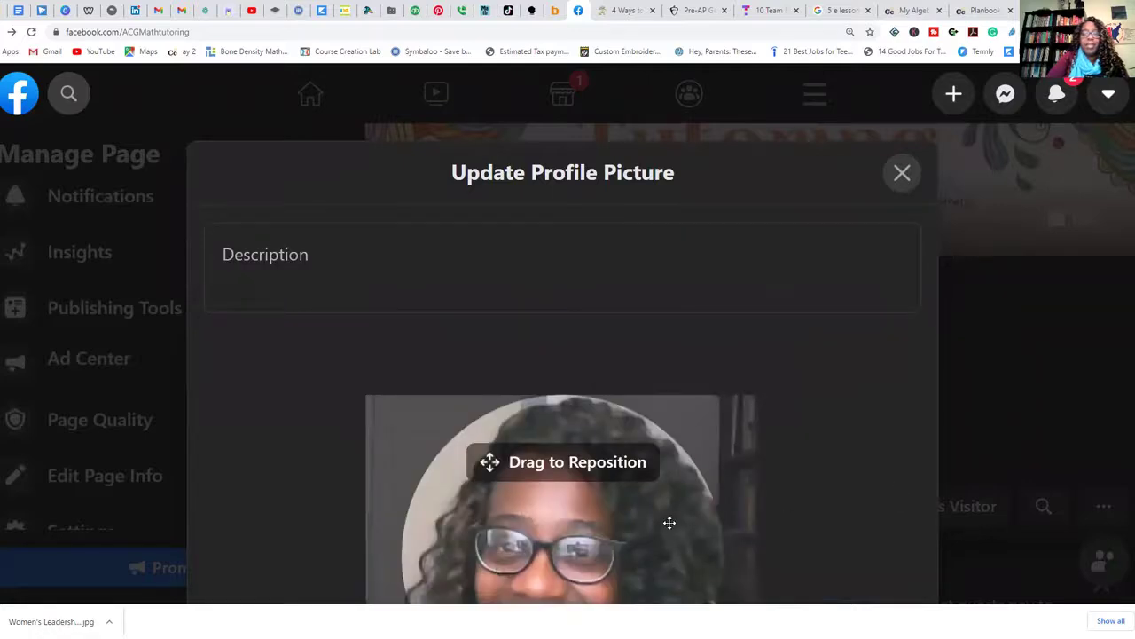
Step: Shift the uploaded photo slightly left within its circular crop and save it as the profile picture
{"action": "scroll", "coordinate": [745, 451], "scroll_direction": "down", "scroll_amount": 2}
{"action": "left_click_drag", "start_coordinate": [613, 440], "coordinate": [584, 451]}
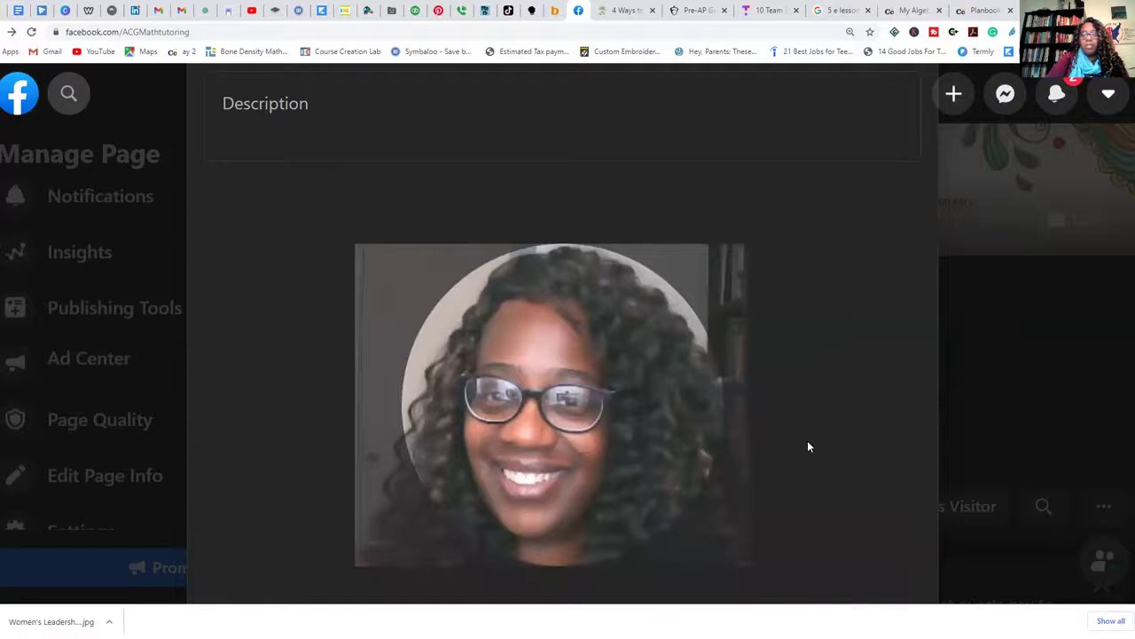
{"action": "scroll", "coordinate": [854, 423], "scroll_direction": "down", "scroll_amount": 2}
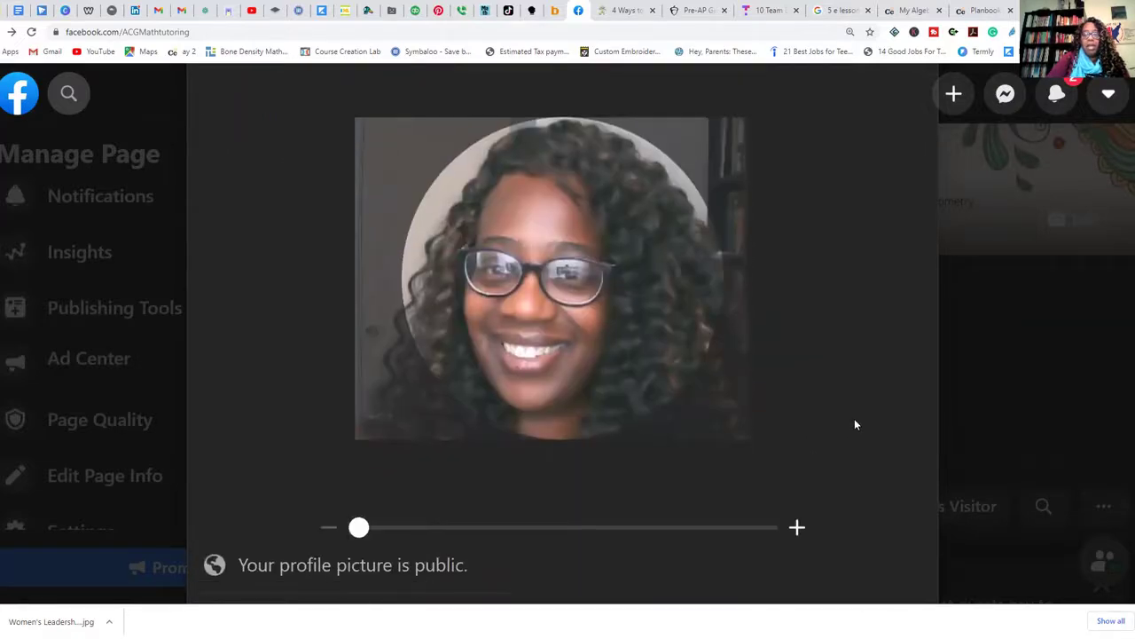
{"action": "mouse_move", "coordinate": [362, 516]}
{"action": "left_mouse_down"}
{"action": "mouse_move", "coordinate": [389, 514]}
{"action": "mouse_move", "coordinate": [343, 504]}
{"action": "left_mouse_up"}
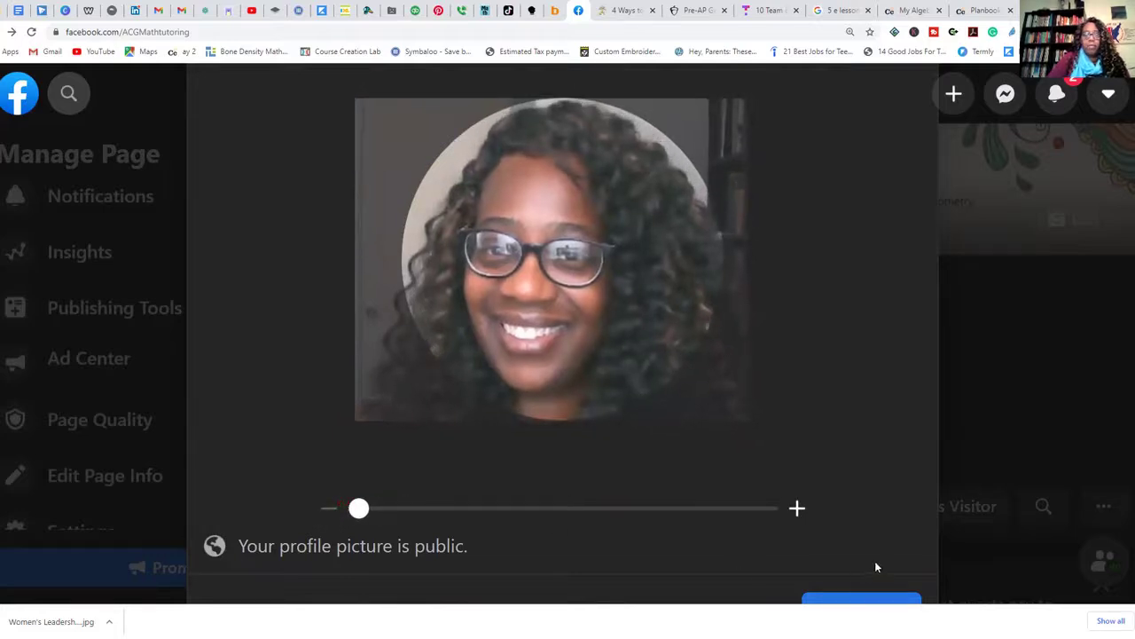
{"action": "scroll", "coordinate": [878, 558], "scroll_direction": "down", "scroll_amount": 1}
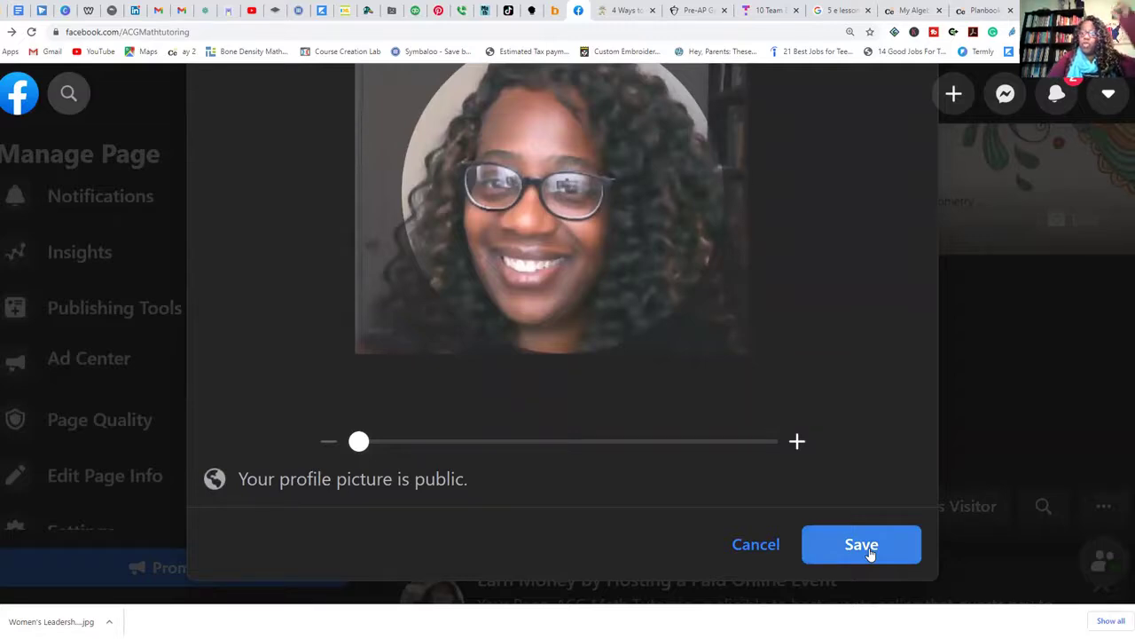
{"action": "left_click", "coordinate": [870, 552]}
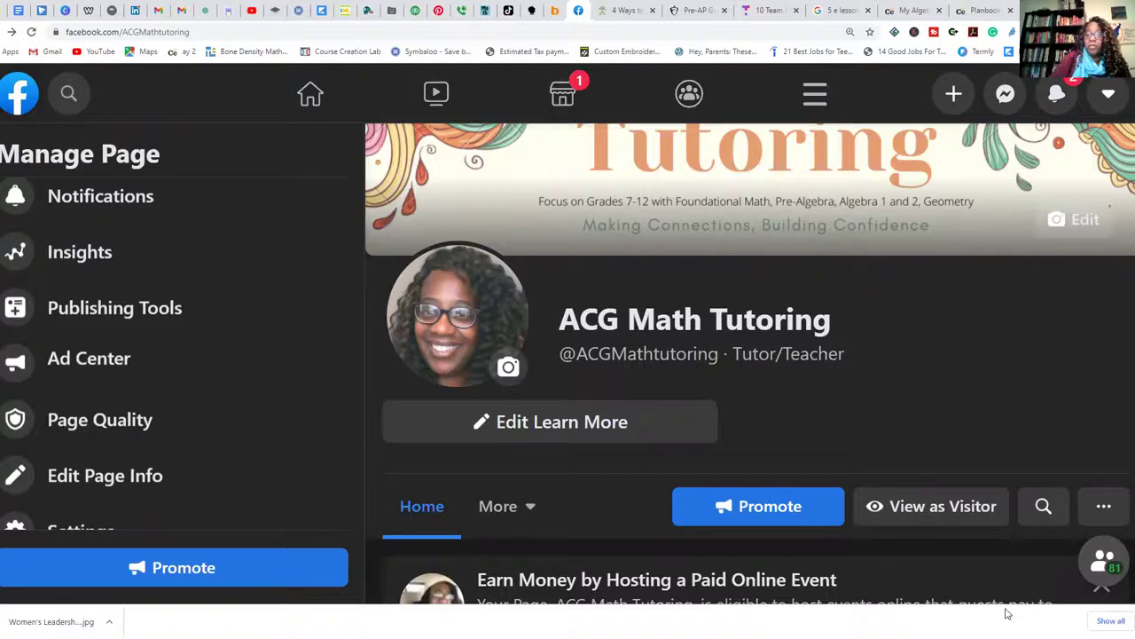
Step: Review the page's tips, 28-day Insights figures and setup steps checklist
{"action": "scroll", "coordinate": [1002, 601], "scroll_direction": "down", "scroll_amount": 1}
{"action": "scroll", "coordinate": [1002, 601], "scroll_direction": "down", "scroll_amount": 5}
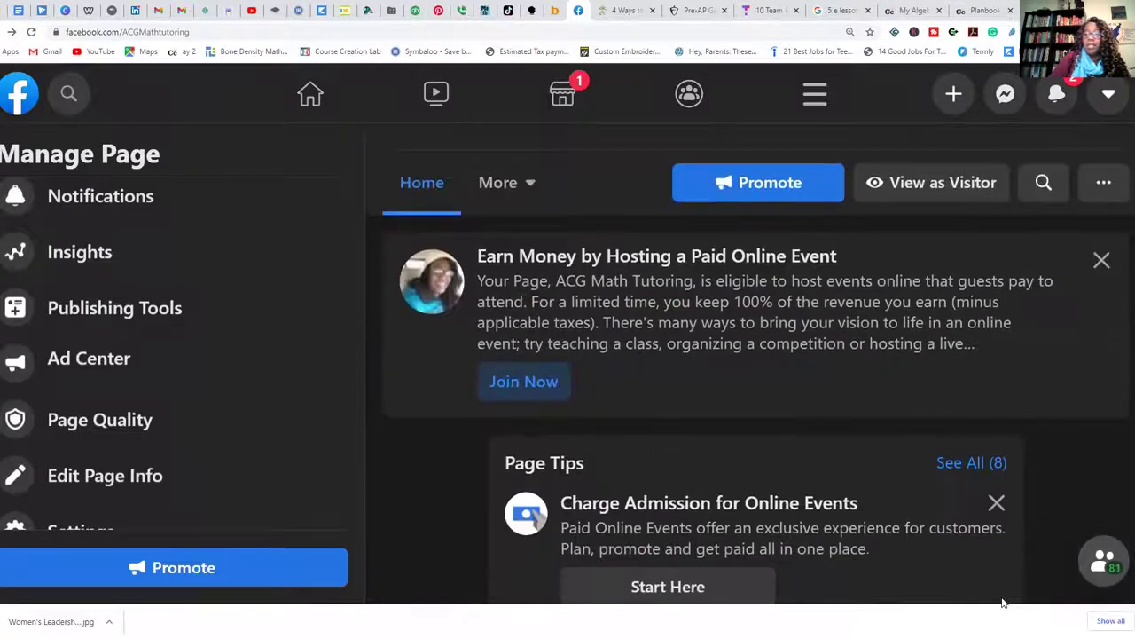
{"action": "scroll", "coordinate": [1003, 593], "scroll_direction": "down", "scroll_amount": 4}
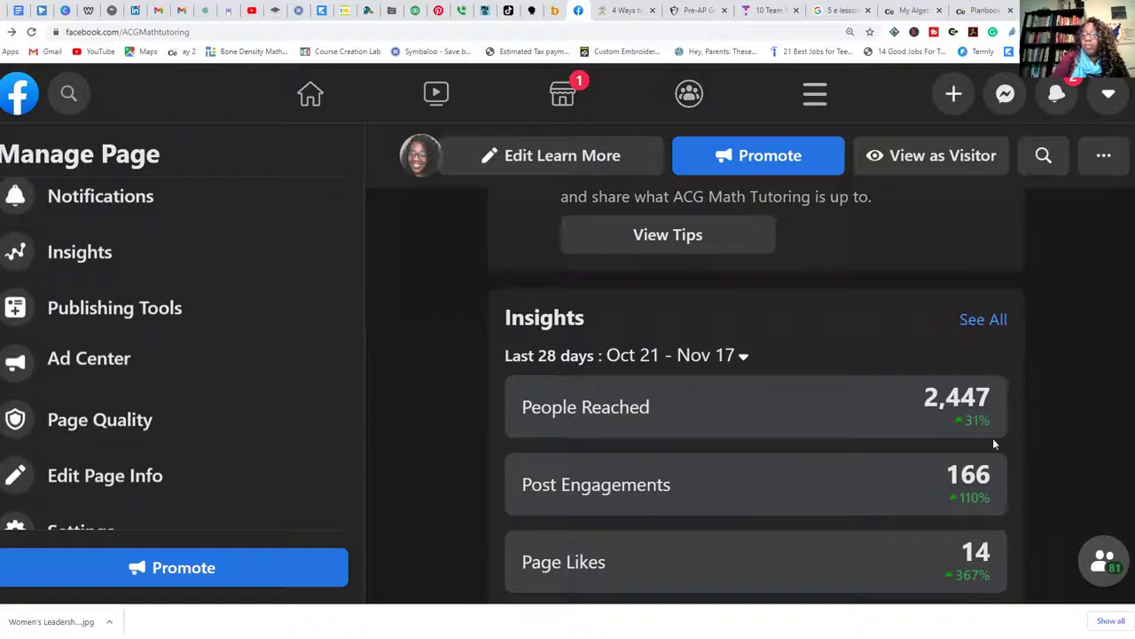
{"action": "scroll", "coordinate": [993, 440], "scroll_direction": "down", "scroll_amount": 2}
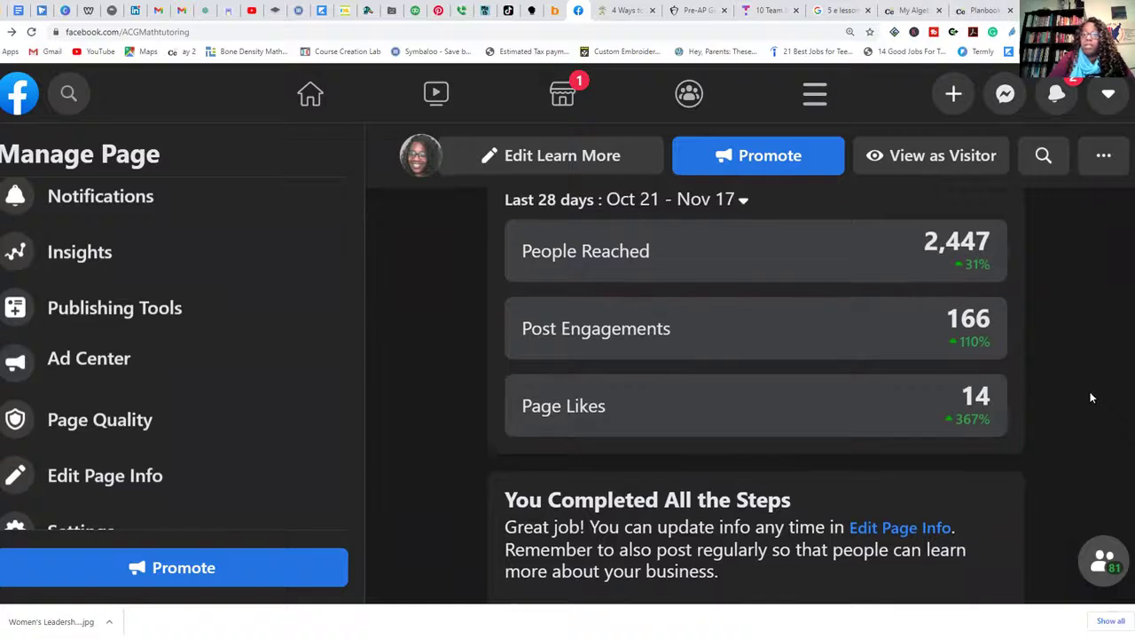
{"action": "scroll", "coordinate": [1091, 395], "scroll_direction": "down", "scroll_amount": 1}
{"action": "scroll", "coordinate": [1092, 393], "scroll_direction": "down", "scroll_amount": 2}
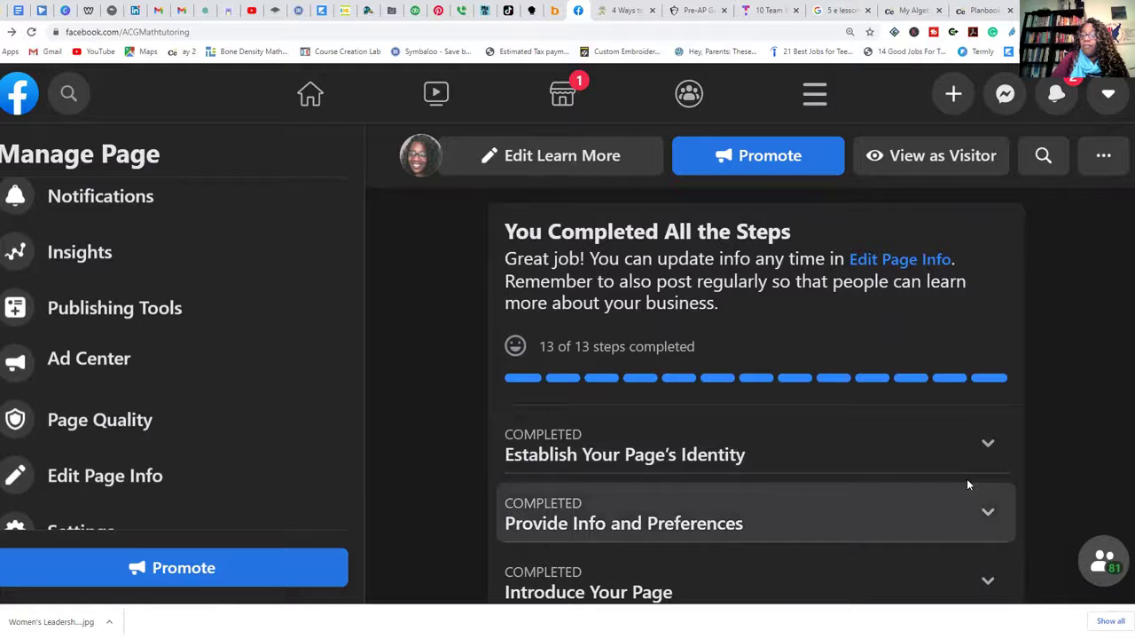
Step: Read through the page's About section, from location and description to website, contact details, business hours and category
{"action": "scroll", "coordinate": [966, 479], "scroll_direction": "down", "scroll_amount": 2}
{"action": "scroll", "coordinate": [968, 484], "scroll_direction": "down", "scroll_amount": 3}
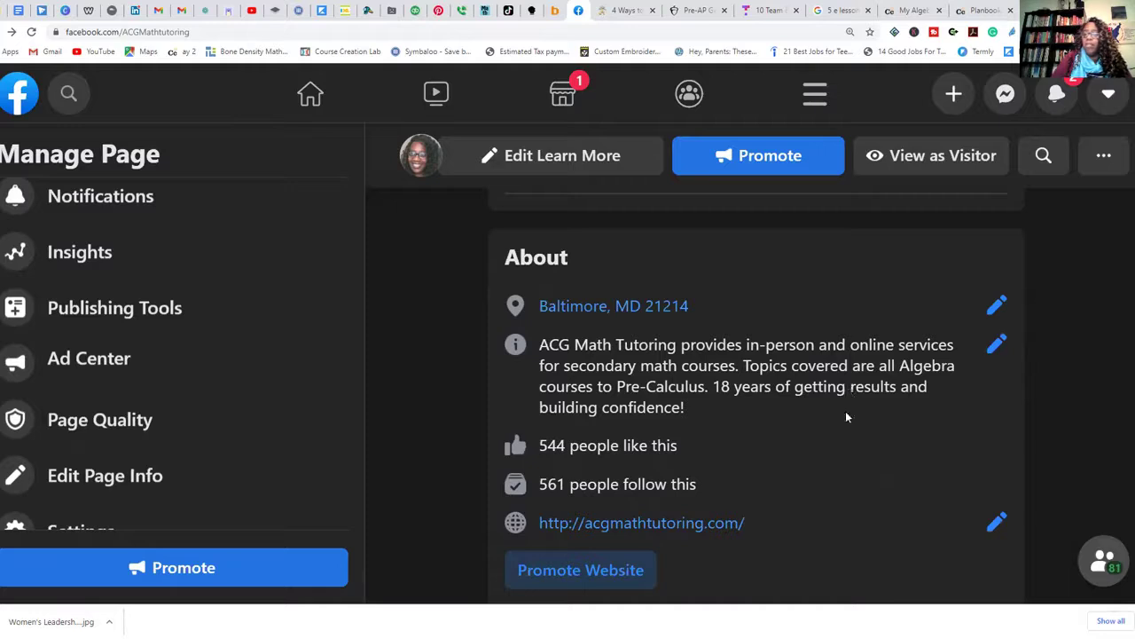
{"action": "scroll", "coordinate": [844, 401], "scroll_direction": "down", "scroll_amount": 1}
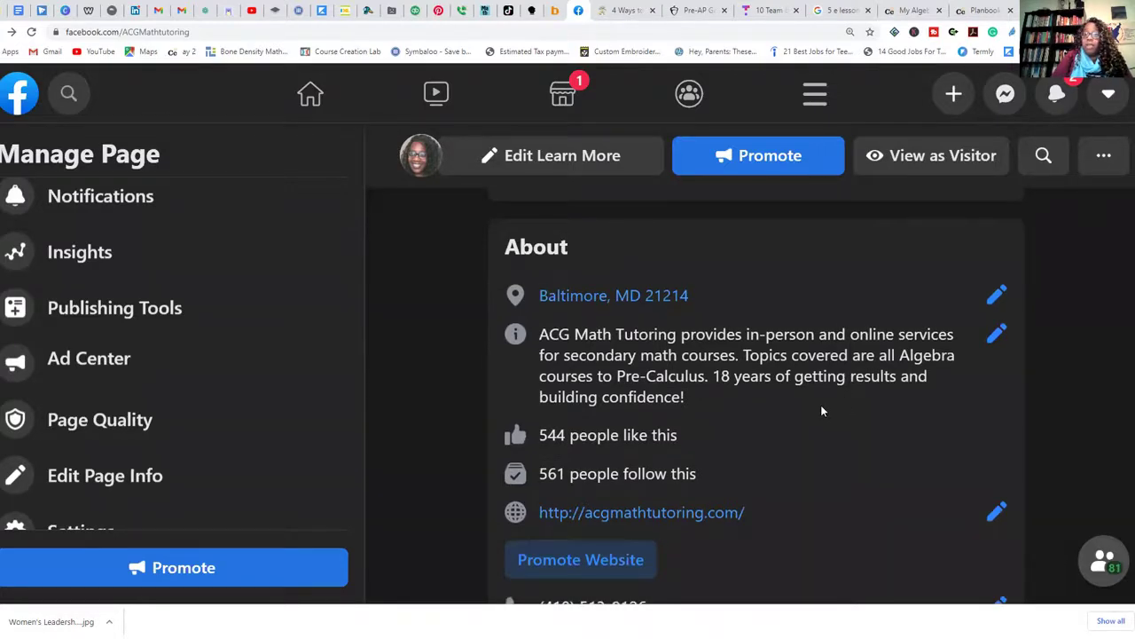
{"action": "scroll", "coordinate": [821, 408], "scroll_direction": "down", "scroll_amount": 2}
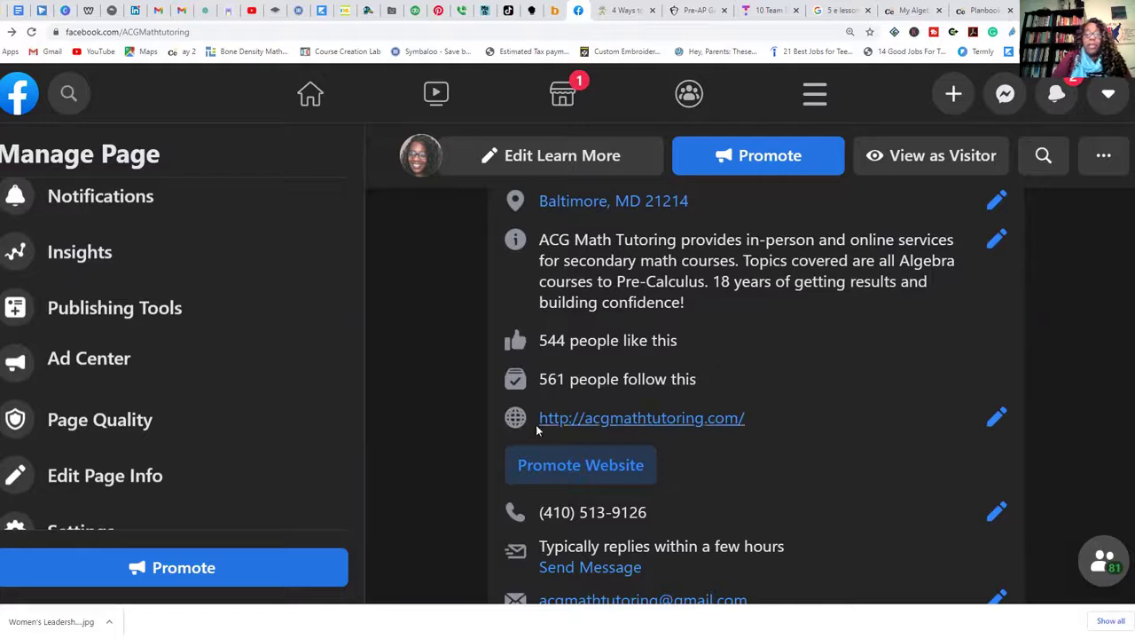
{"action": "scroll", "coordinate": [864, 451], "scroll_direction": "down", "scroll_amount": 4}
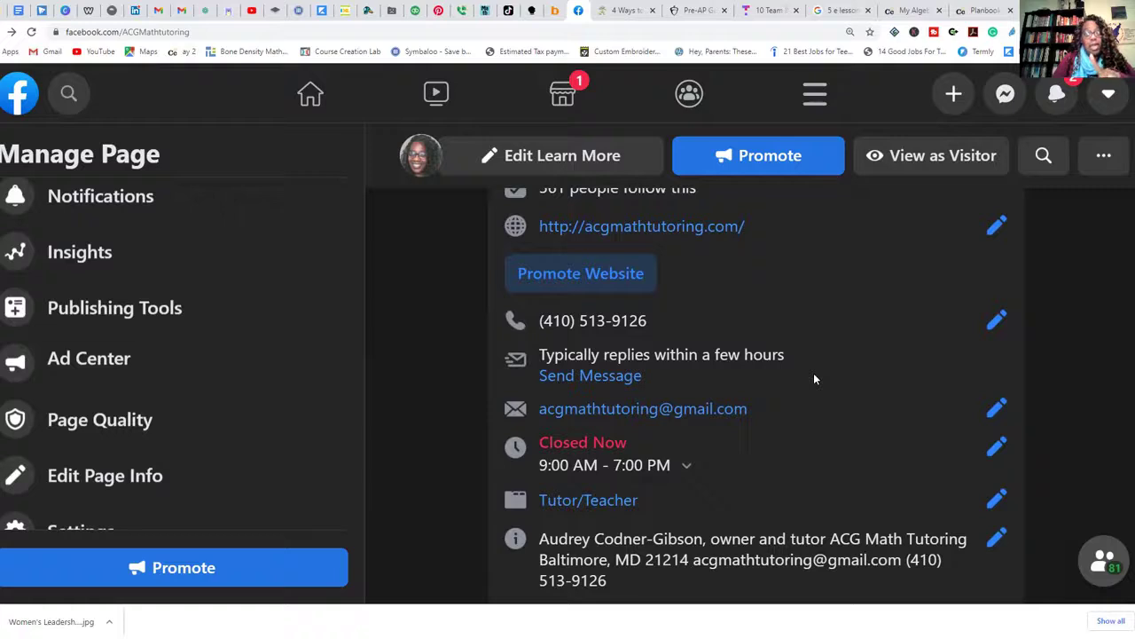
{"action": "scroll", "coordinate": [814, 369], "scroll_direction": "down", "scroll_amount": 1}
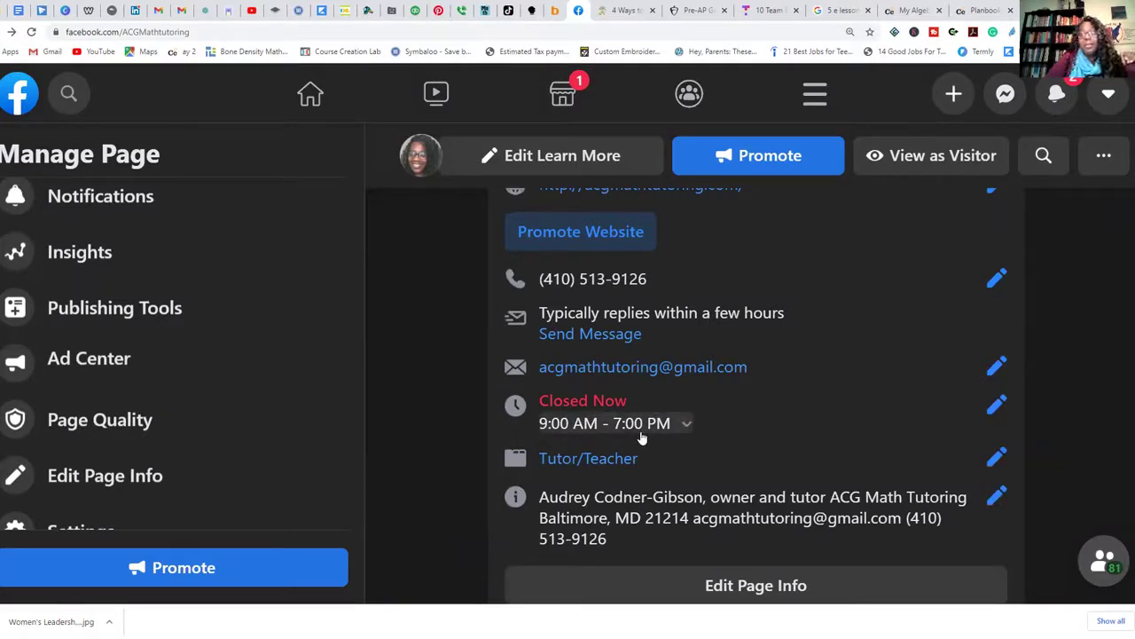
{"action": "scroll", "coordinate": [778, 449], "scroll_direction": "down", "scroll_amount": 4}
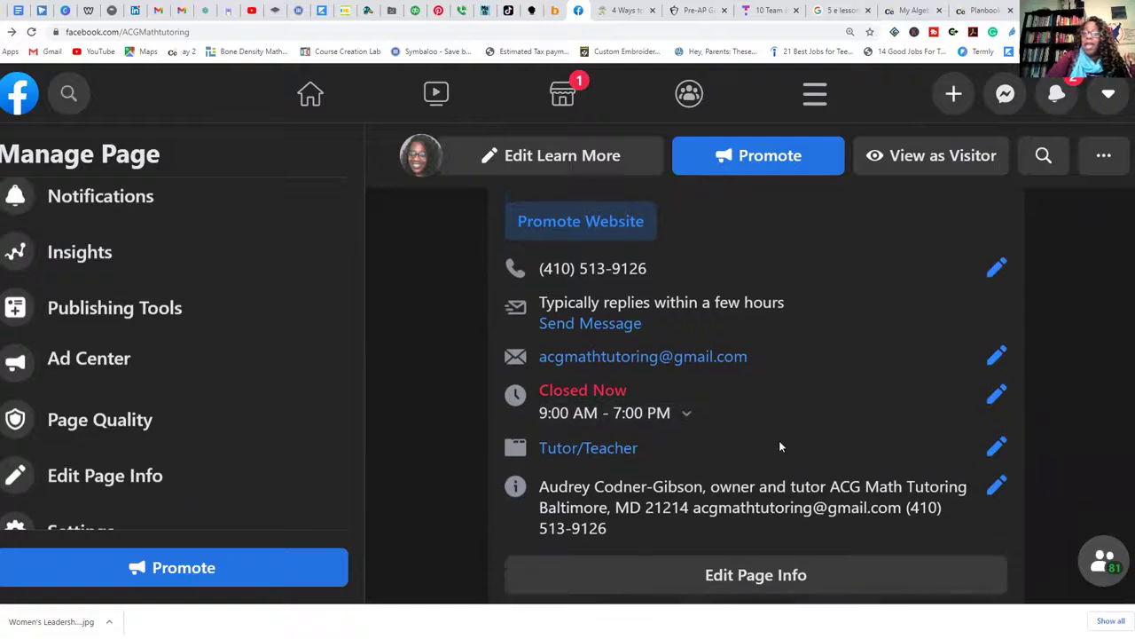
Step: Look over the page's Photos, Videos, Page Transparency, post creation options and the new profile picture post
{"action": "scroll", "coordinate": [758, 461], "scroll_direction": "down", "scroll_amount": 2}
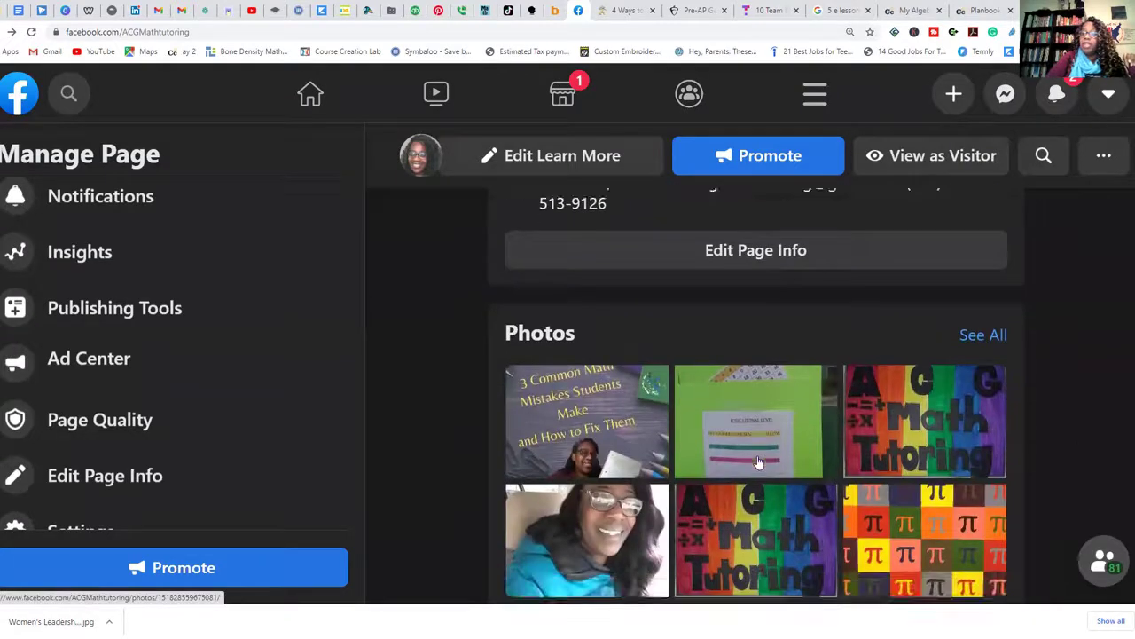
{"action": "scroll", "coordinate": [763, 427], "scroll_direction": "down", "scroll_amount": 3}
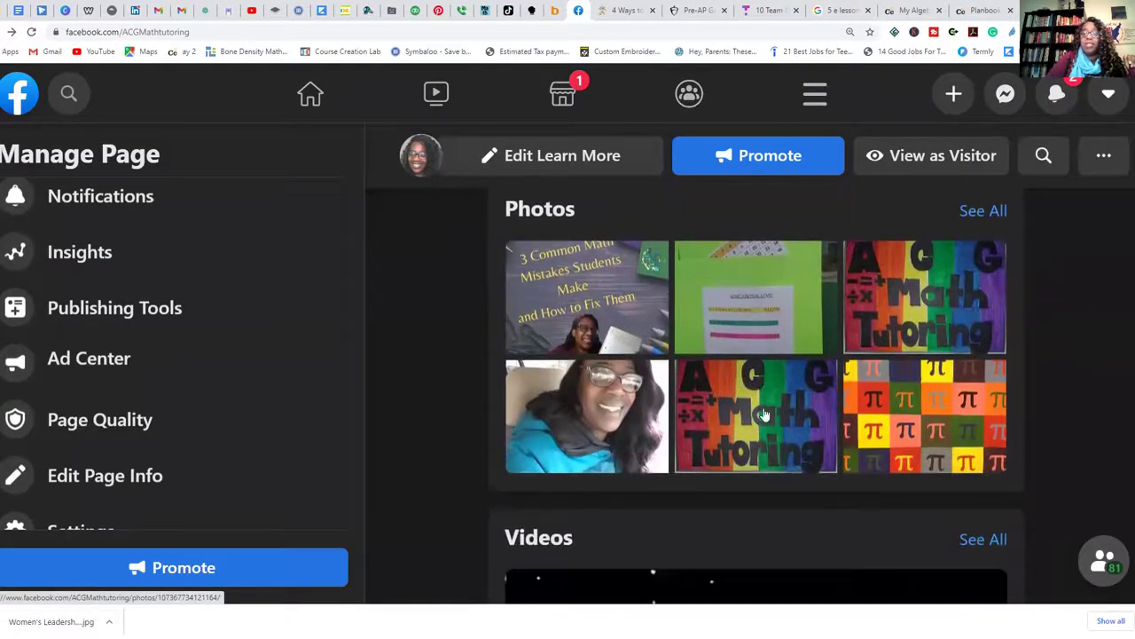
{"action": "scroll", "coordinate": [765, 410], "scroll_direction": "down", "scroll_amount": 2}
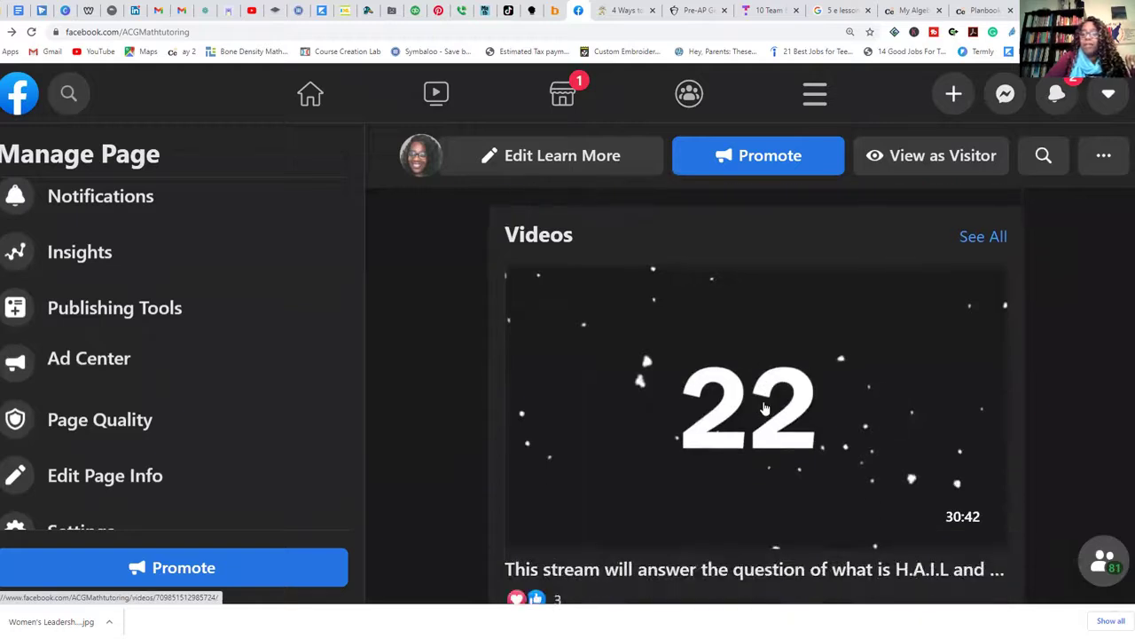
{"action": "scroll", "coordinate": [765, 408], "scroll_direction": "down", "scroll_amount": 1}
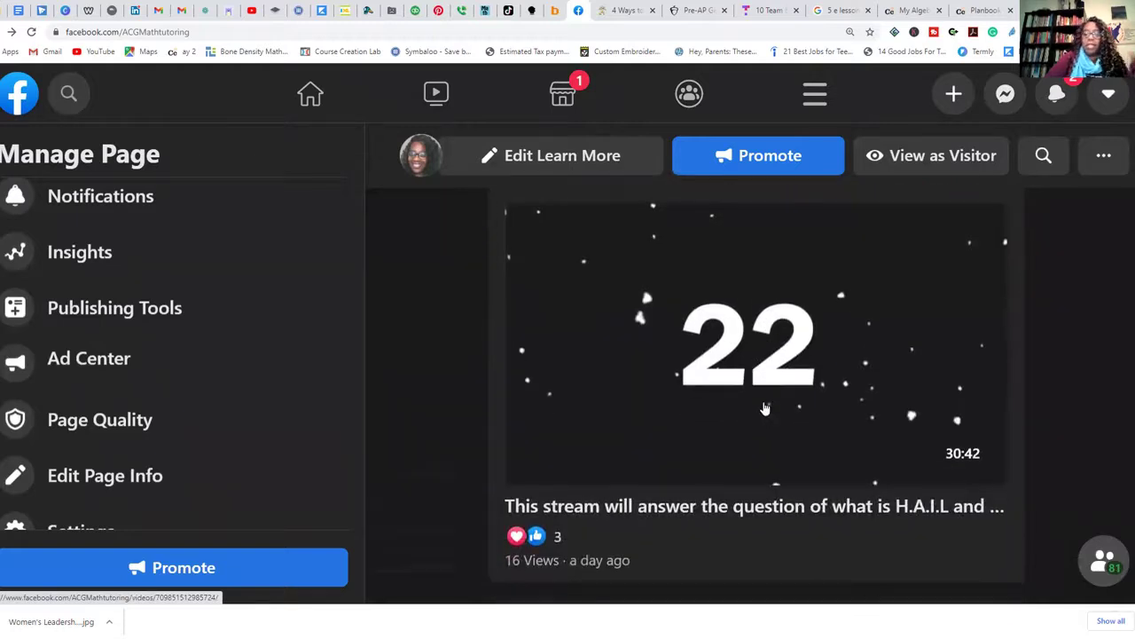
{"action": "scroll", "coordinate": [765, 399], "scroll_direction": "down", "scroll_amount": 5}
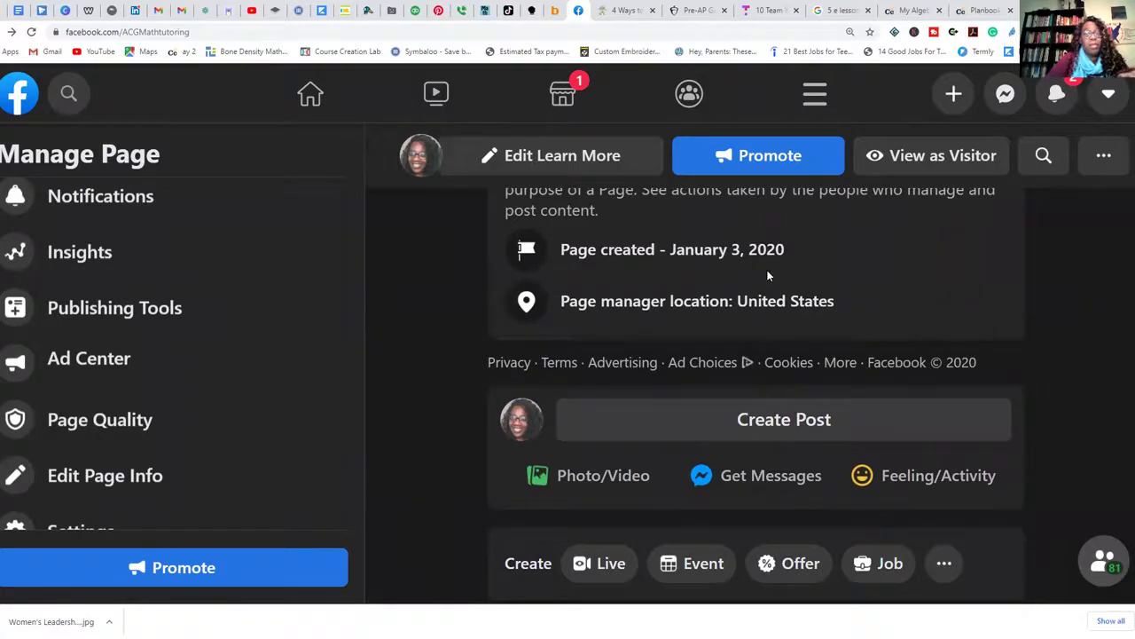
{"action": "scroll", "coordinate": [768, 276], "scroll_direction": "down", "scroll_amount": 2}
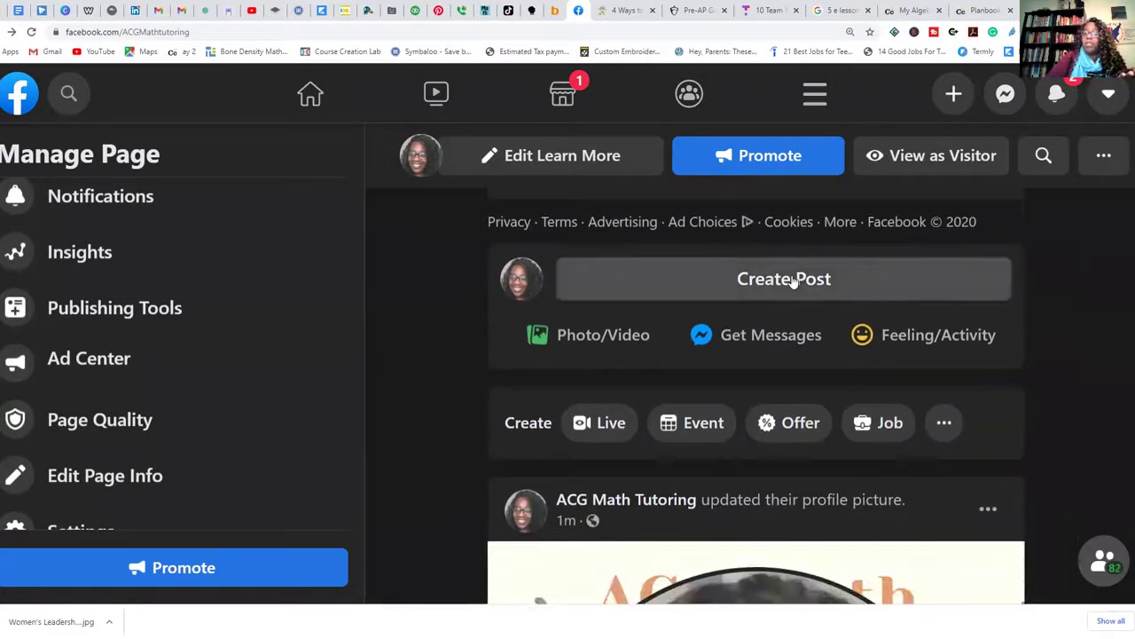
{"action": "scroll", "coordinate": [596, 395], "scroll_direction": "down", "scroll_amount": 3}
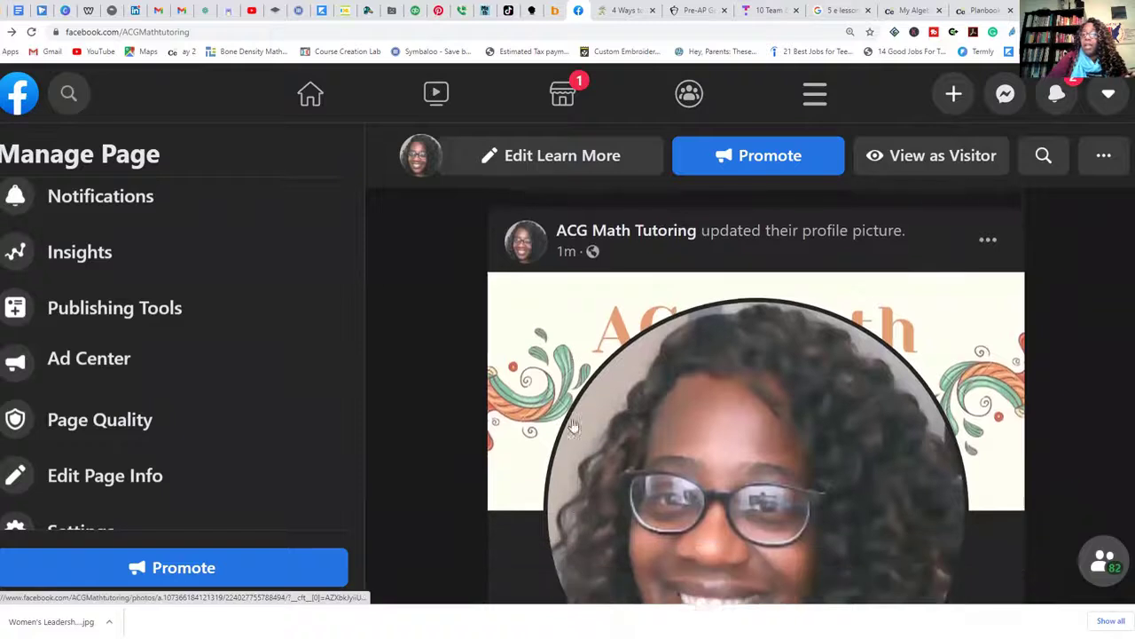
{"action": "scroll", "coordinate": [572, 426], "scroll_direction": "down", "scroll_amount": 1}
{"action": "scroll", "coordinate": [573, 413], "scroll_direction": "down", "scroll_amount": 2}
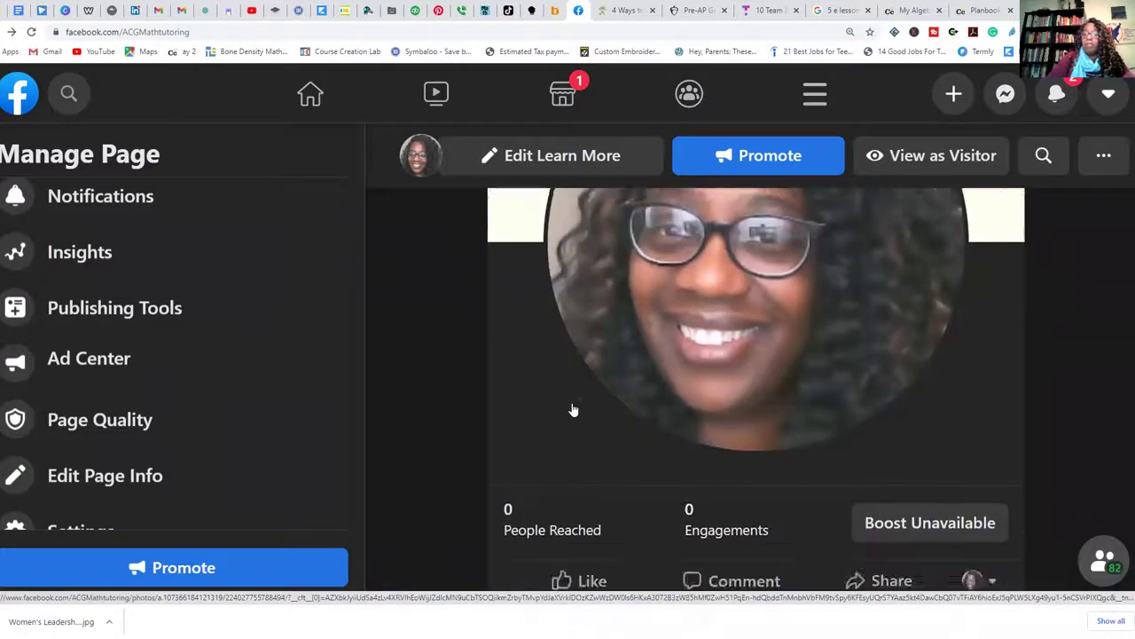
Step: Browse the page's earlier live video and event posts down to the StreamYard presentation, and return to the page header
{"action": "scroll", "coordinate": [573, 403], "scroll_direction": "down", "scroll_amount": 10}
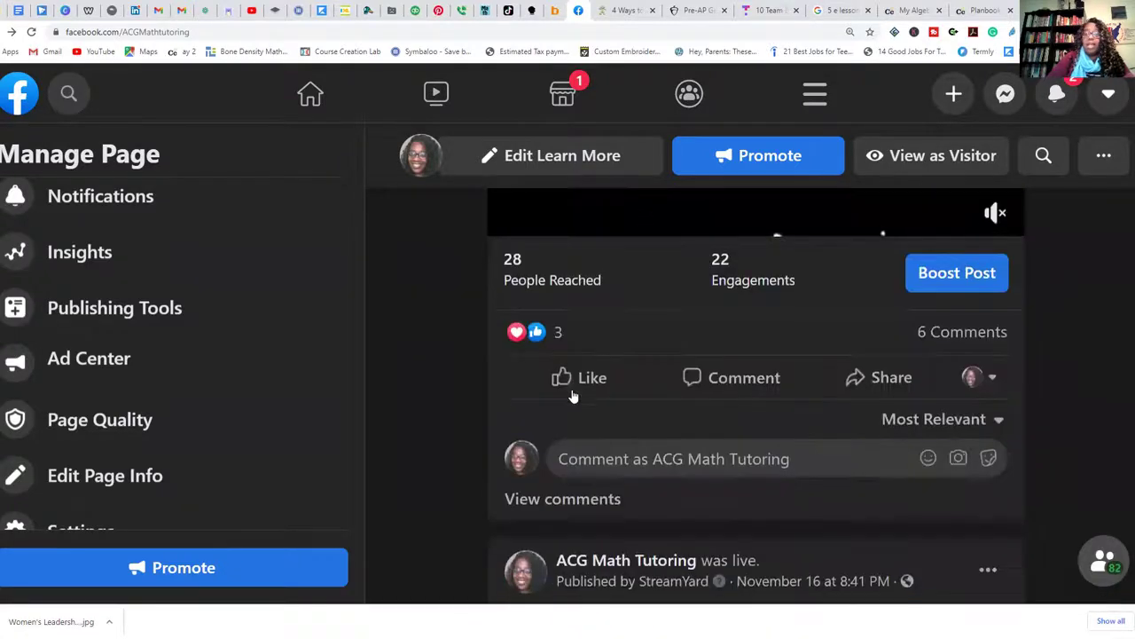
{"action": "scroll", "coordinate": [573, 397], "scroll_direction": "down", "scroll_amount": 8}
{"action": "scroll", "coordinate": [574, 380], "scroll_direction": "down", "scroll_amount": 10}
{"action": "scroll", "coordinate": [575, 368], "scroll_direction": "down", "scroll_amount": 8}
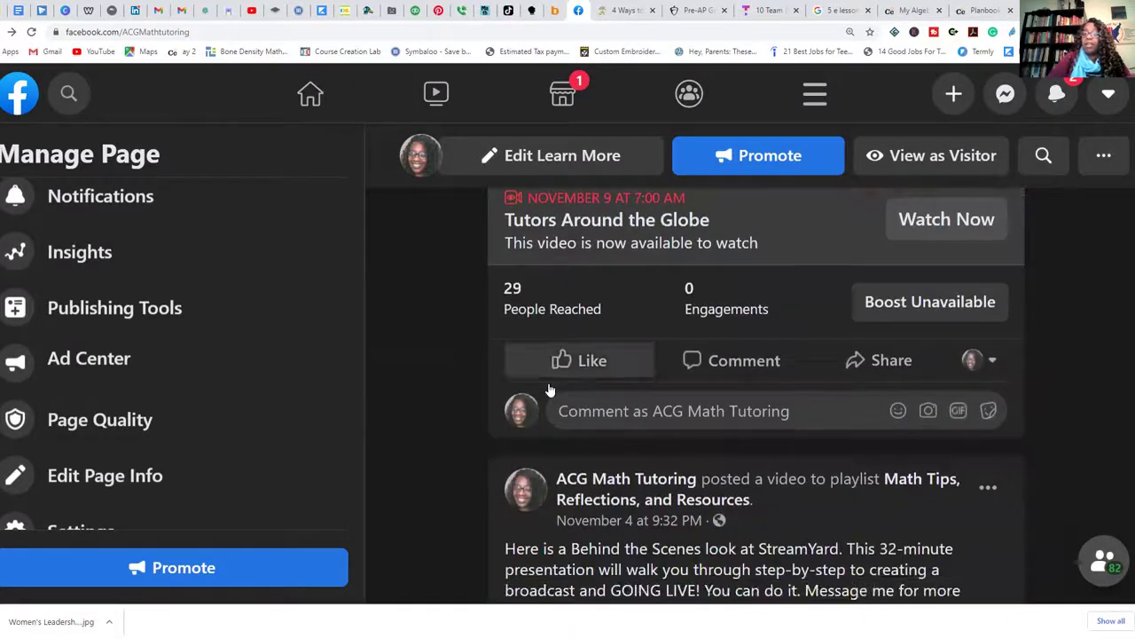
{"action": "scroll", "coordinate": [548, 389], "scroll_direction": "down", "scroll_amount": 5}
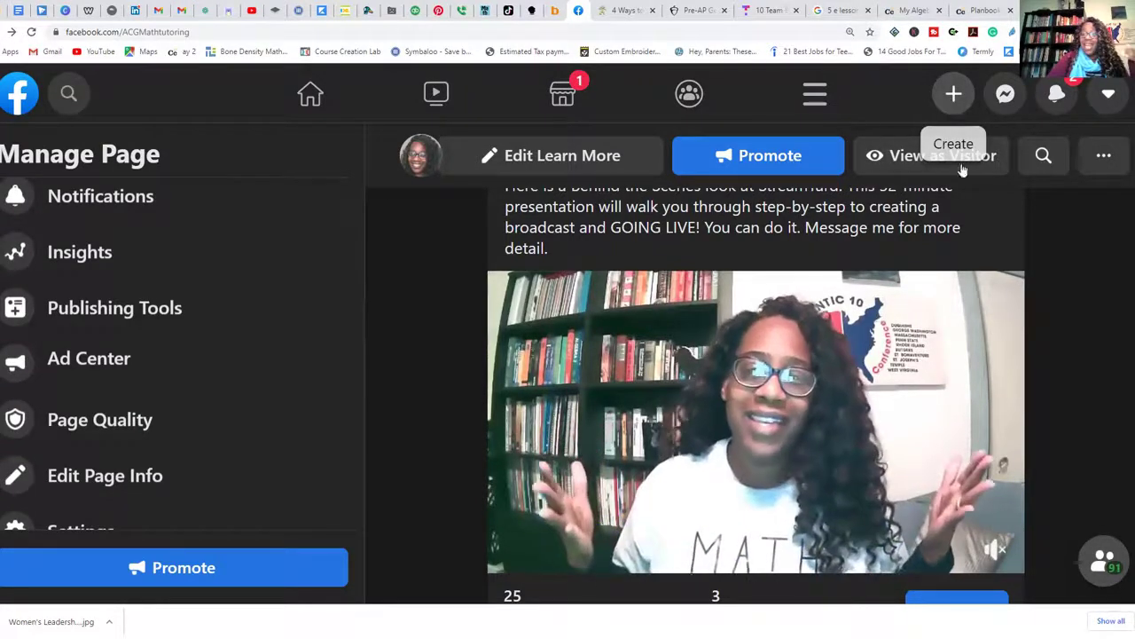
{"action": "mouse_move", "coordinate": [977, 421]}
{"action": "scroll", "coordinate": [976, 420], "scroll_direction": "up", "scroll_amount": 5}
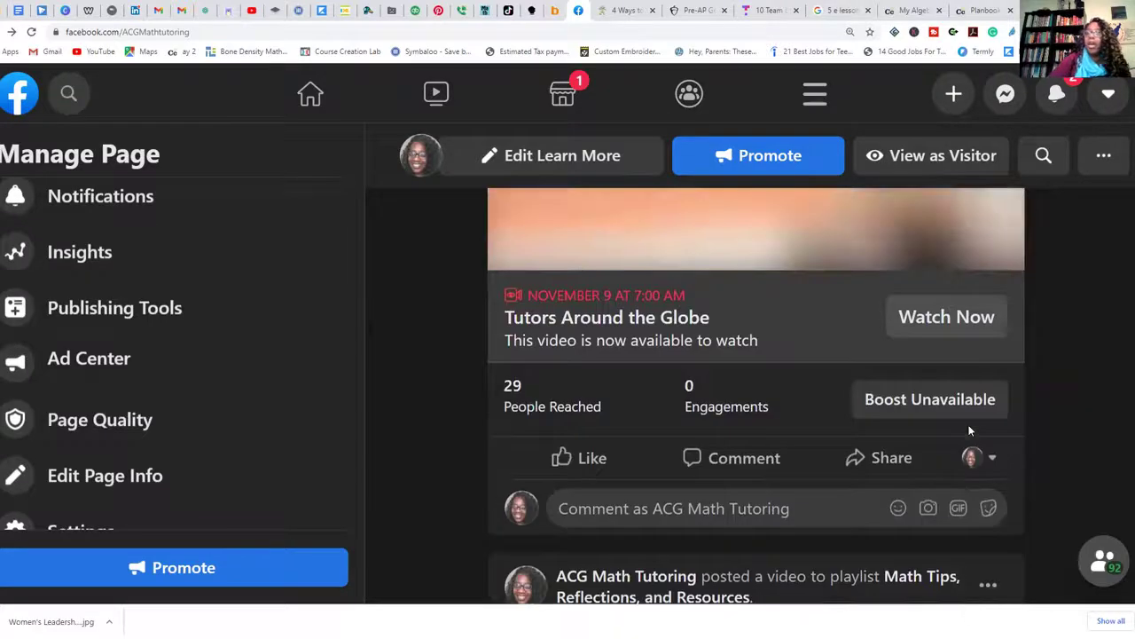
{"action": "scroll", "coordinate": [970, 432], "scroll_direction": "up", "scroll_amount": 15}
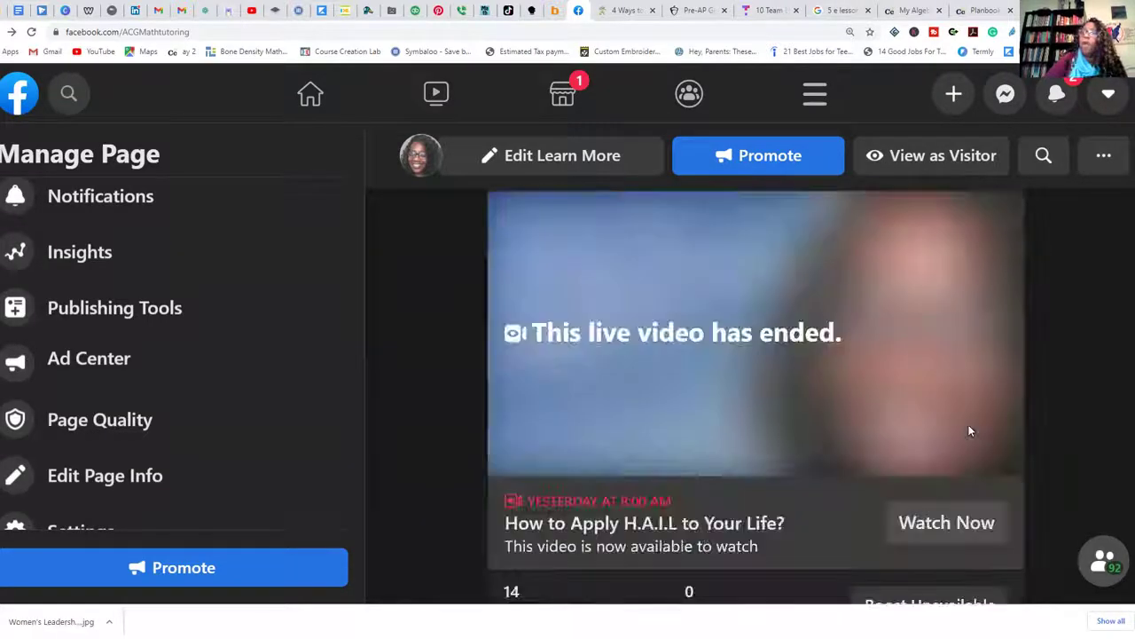
{"action": "scroll", "coordinate": [969, 431], "scroll_direction": "up", "scroll_amount": 15}
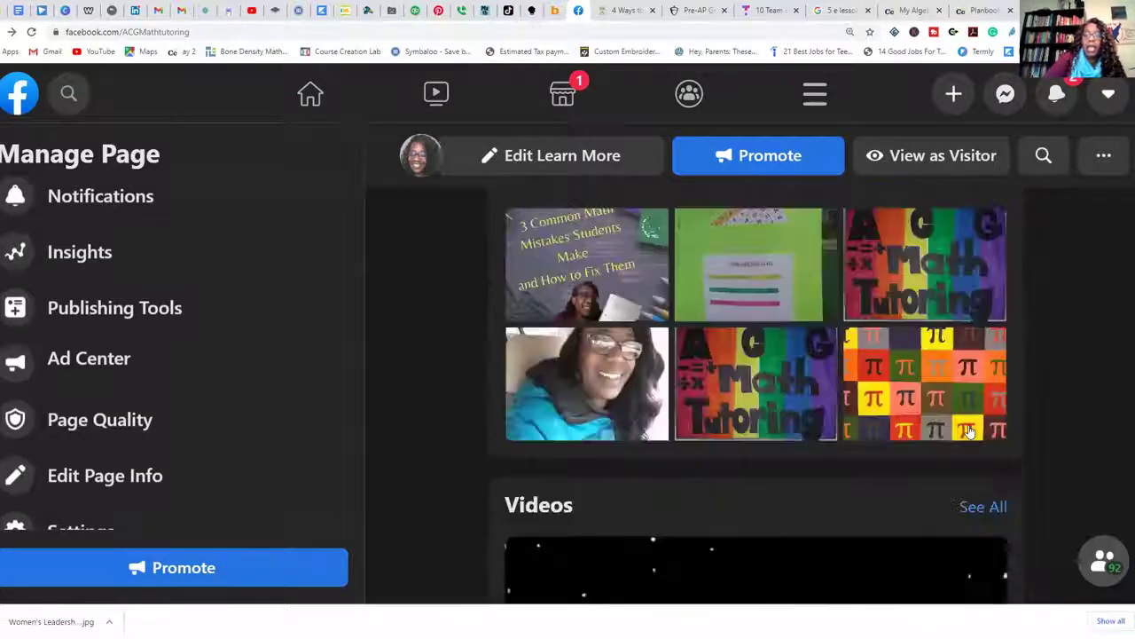
{"action": "scroll", "coordinate": [969, 429], "scroll_direction": "up", "scroll_amount": 10}
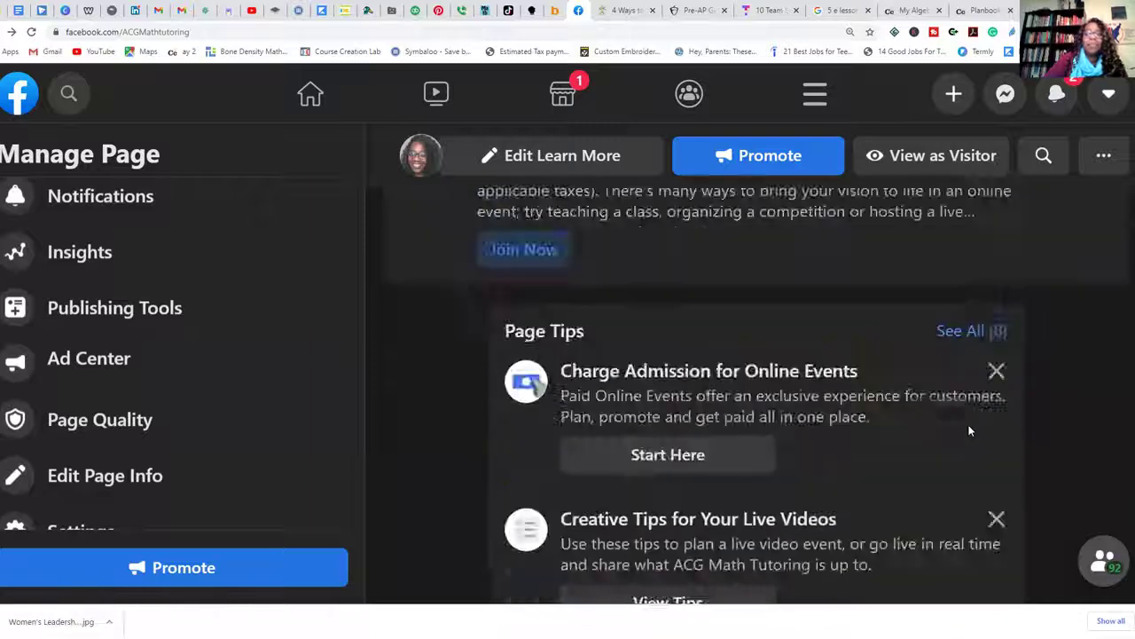
{"action": "scroll", "coordinate": [963, 423], "scroll_direction": "down", "scroll_amount": 2}
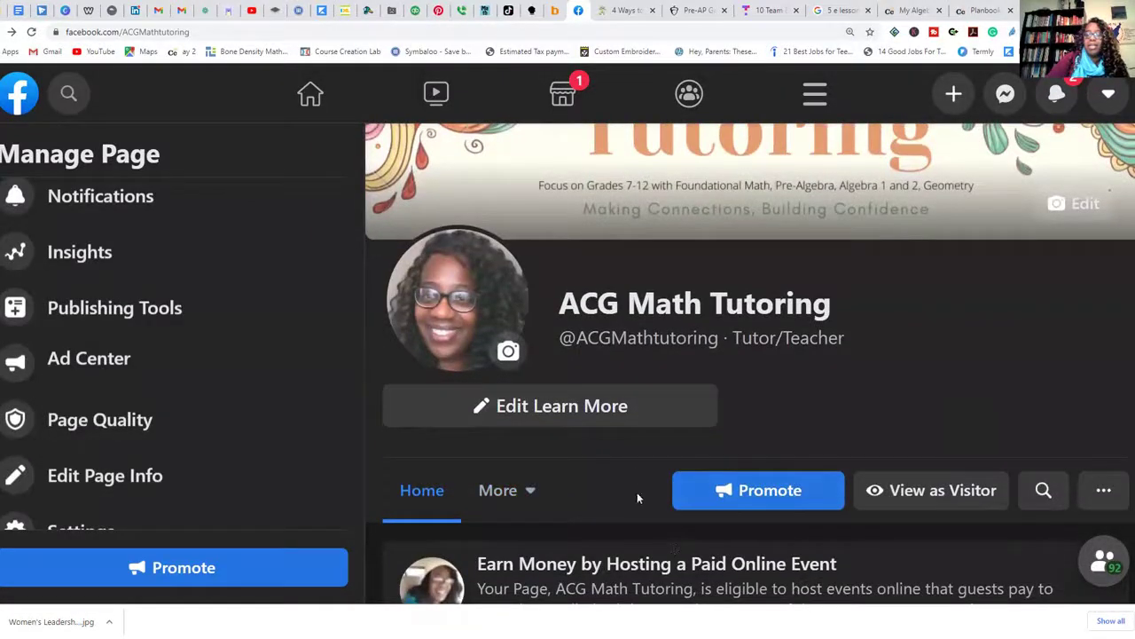